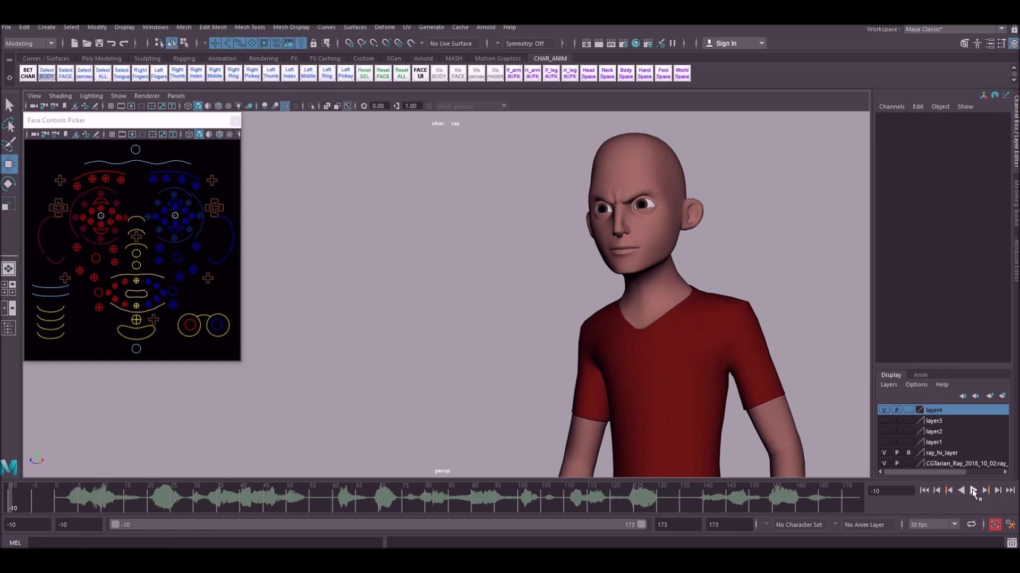
# Play back the full animation from frame -10 and inspect the forehead wrinkle and left eyebrow controls in the face picker.
pyautogui.click(973, 491)
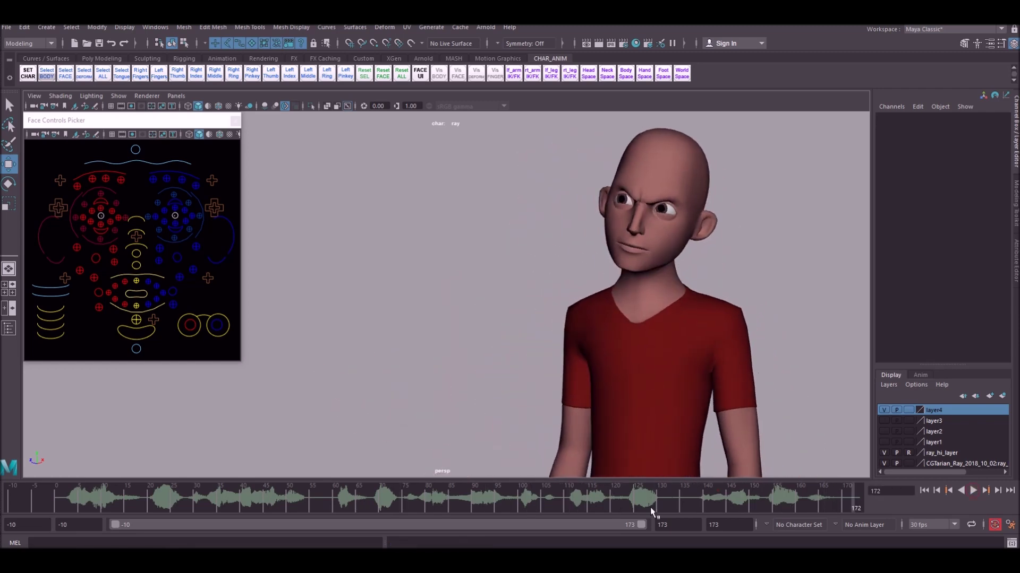
pyautogui.moveTo(648, 508); pyautogui.dragTo(8, 499)
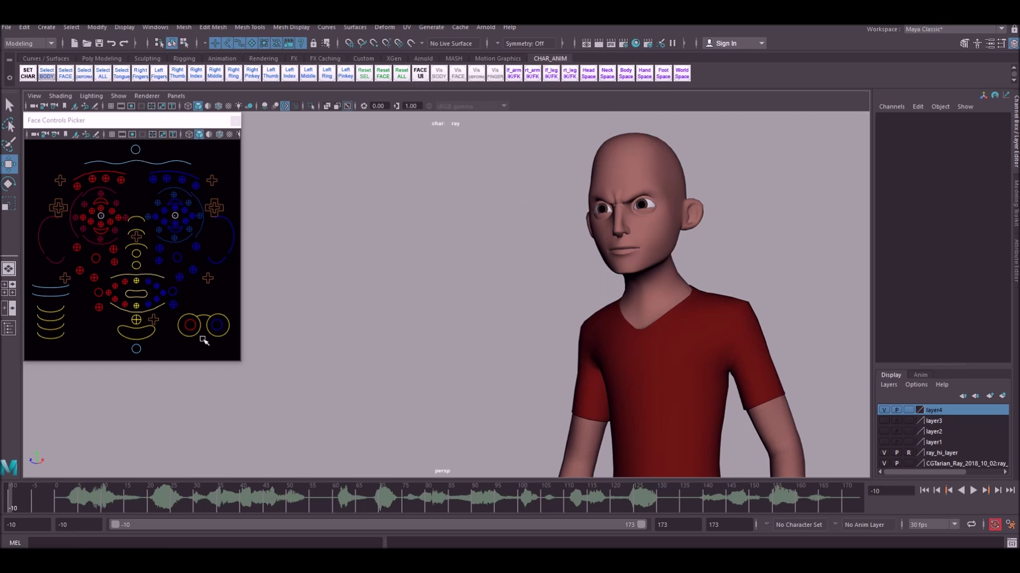
pyautogui.click(152, 163)
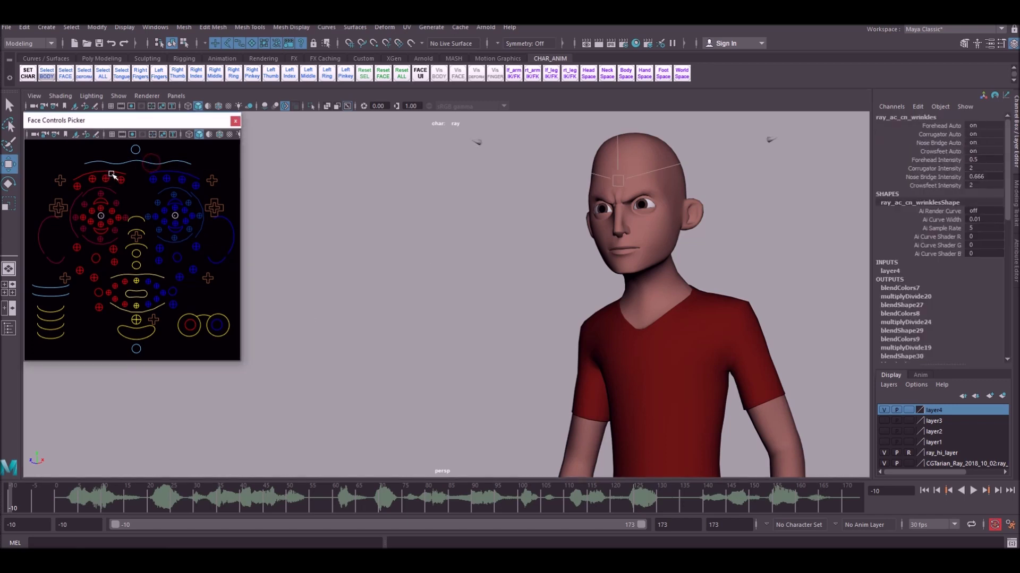
pyautogui.click(189, 181)
pyautogui.click(183, 177)
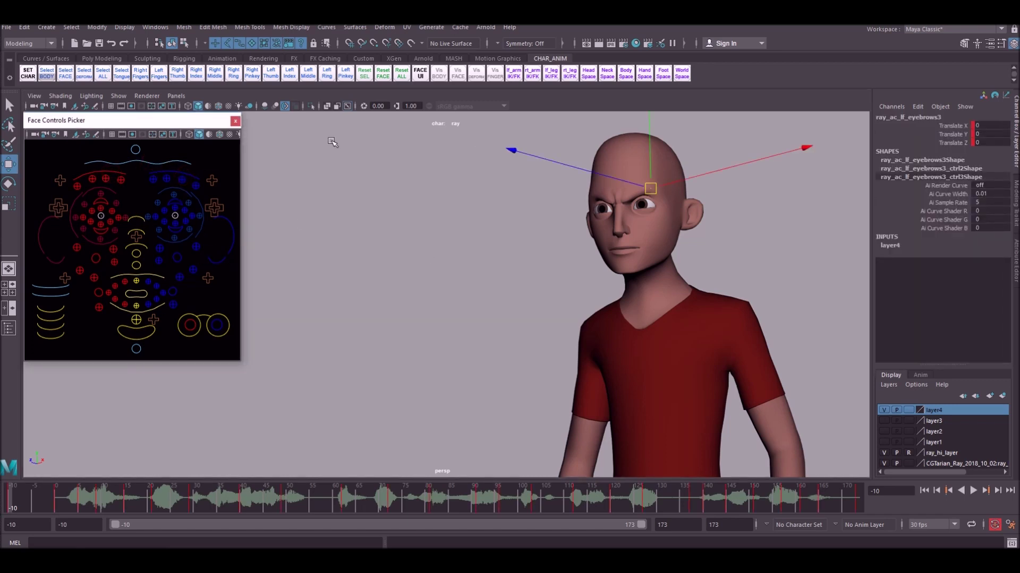
pyautogui.click(372, 270)
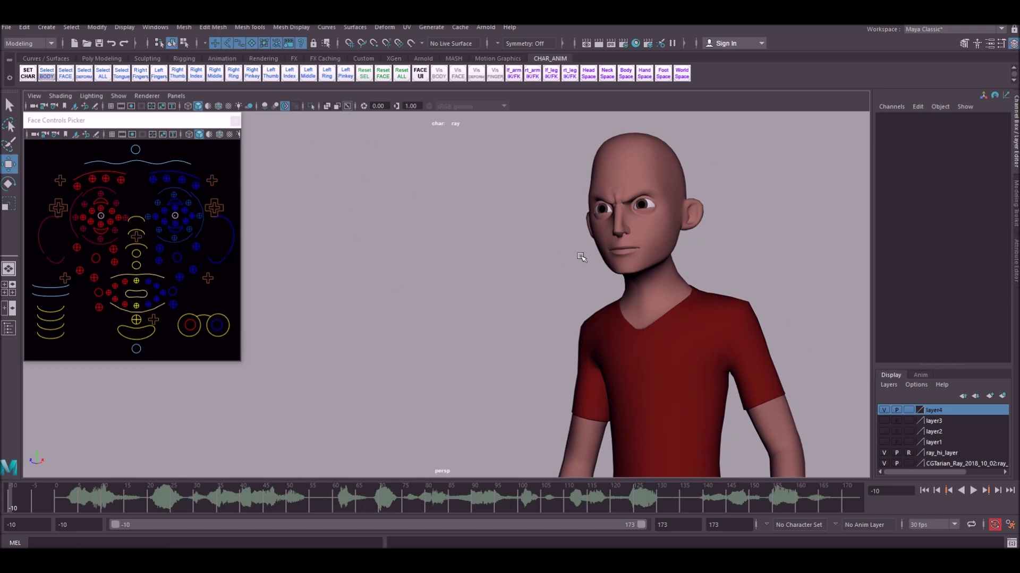
# Create a new camera in the scene for viewing the character's face.
pyautogui.click(175, 96)
pyautogui.click(338, 158)
pyautogui.click(47, 27)
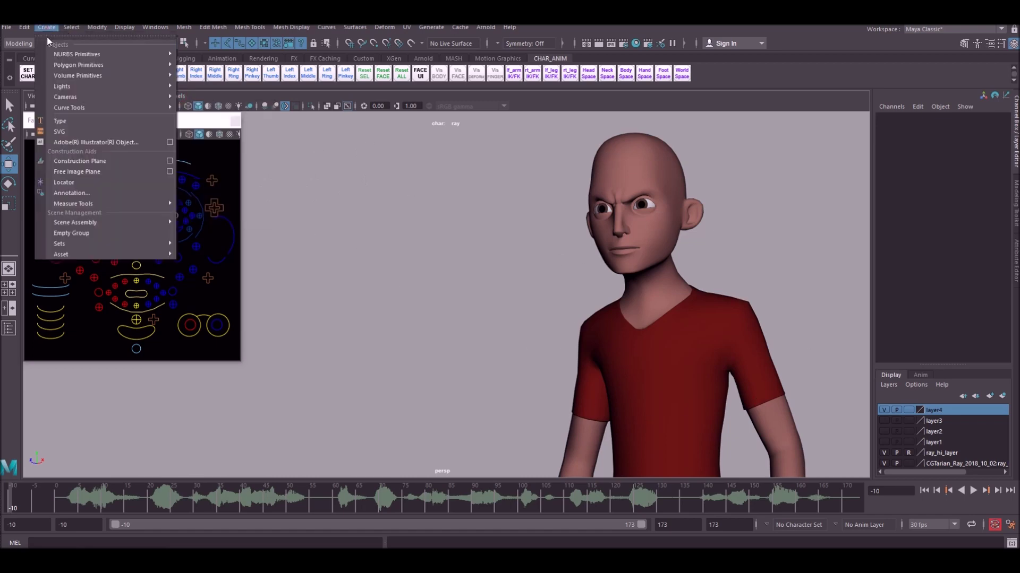
pyautogui.moveTo(127, 97)
pyautogui.click(208, 107)
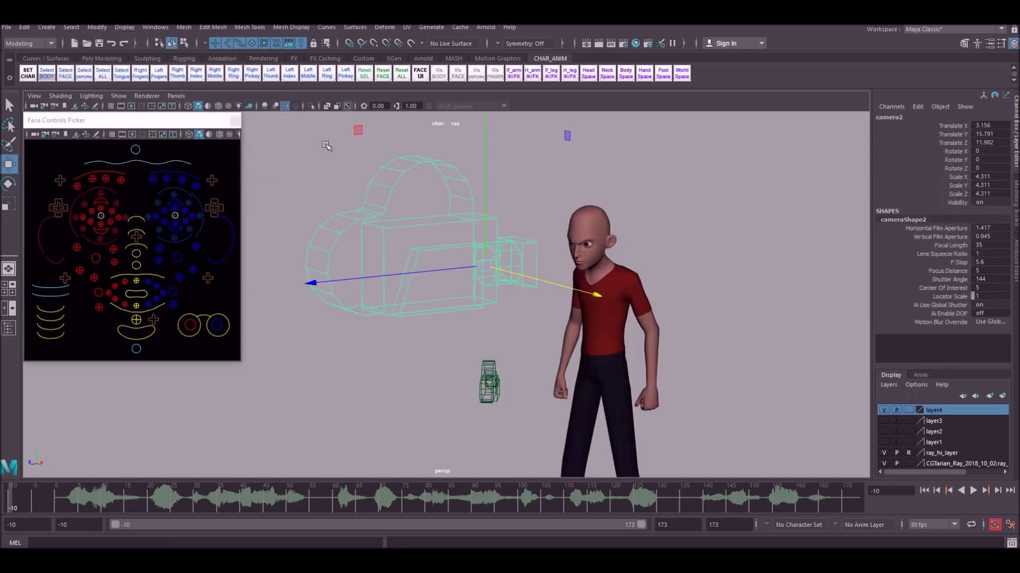
# Look through the new camera and aim it straight at the front of the character's face, framing the head closely.
pyautogui.click(176, 96)
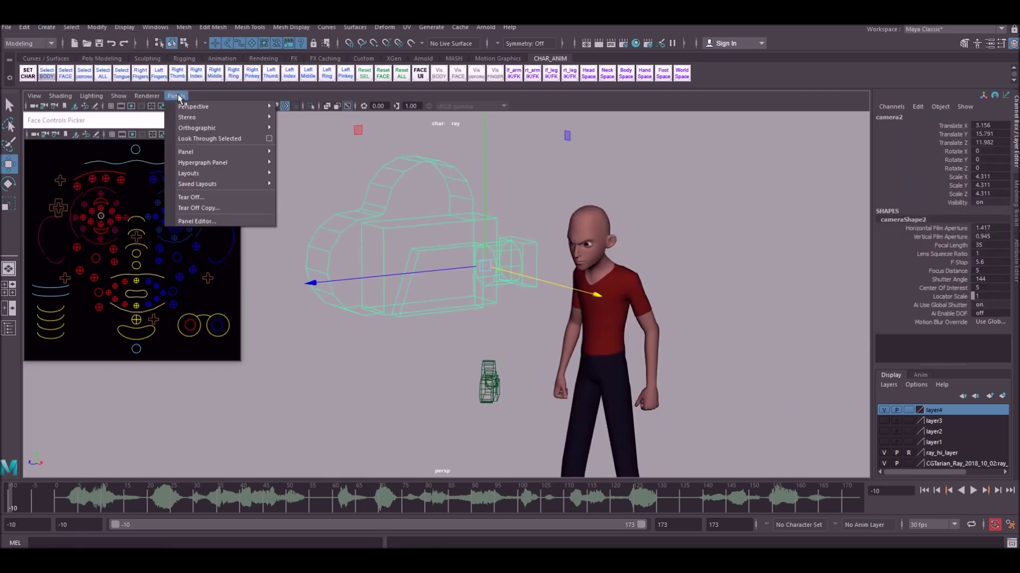
pyautogui.click(203, 139)
pyautogui.keyDown('alt'); pyautogui.moveTo(504, 332); pyautogui.dragTo(575, 342); pyautogui.keyUp('alt')
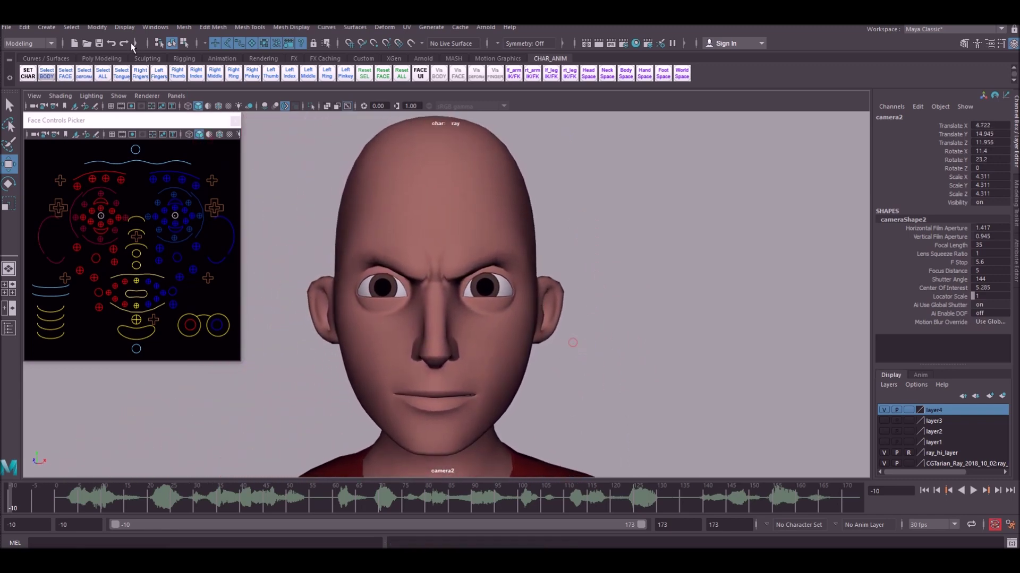
# Return the viewport to the persp camera and display NURBS curves to reveal the rig controls.
pyautogui.click(176, 96)
pyautogui.moveTo(215, 117)
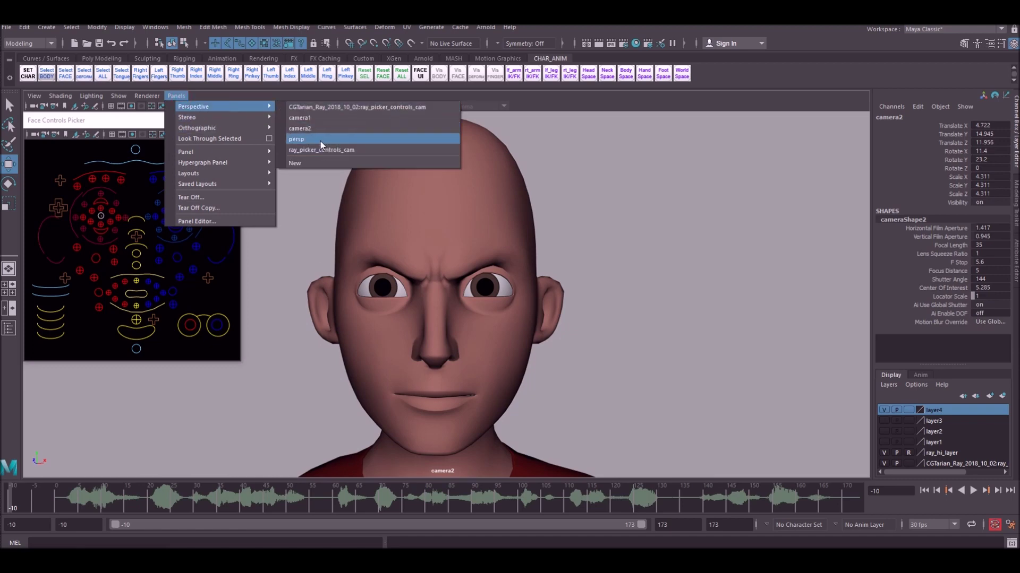
pyautogui.click(321, 141)
pyautogui.click(118, 96)
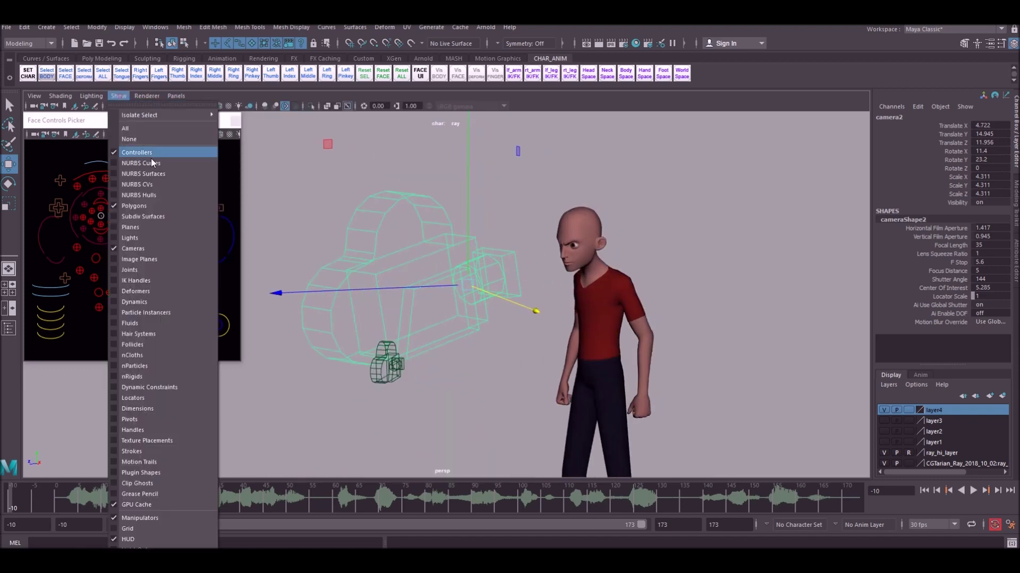
pyautogui.click(139, 158)
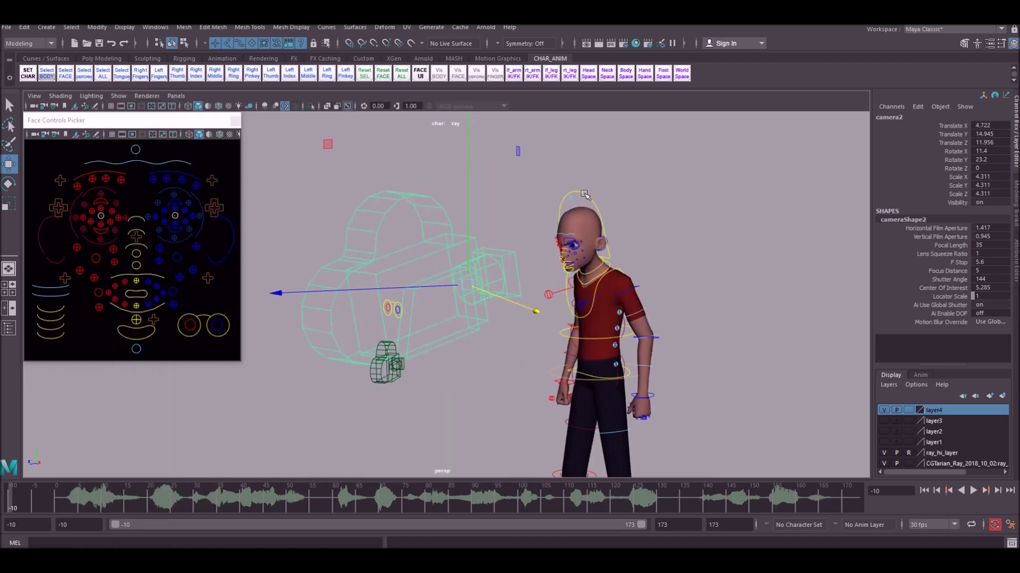
# Parent-constrain the new camera to the character's head control with Maintain offset on, and scrub to frame 32 to check it.
pyautogui.keyDown('shift'); pyautogui.click(584, 195); pyautogui.keyUp('shift')
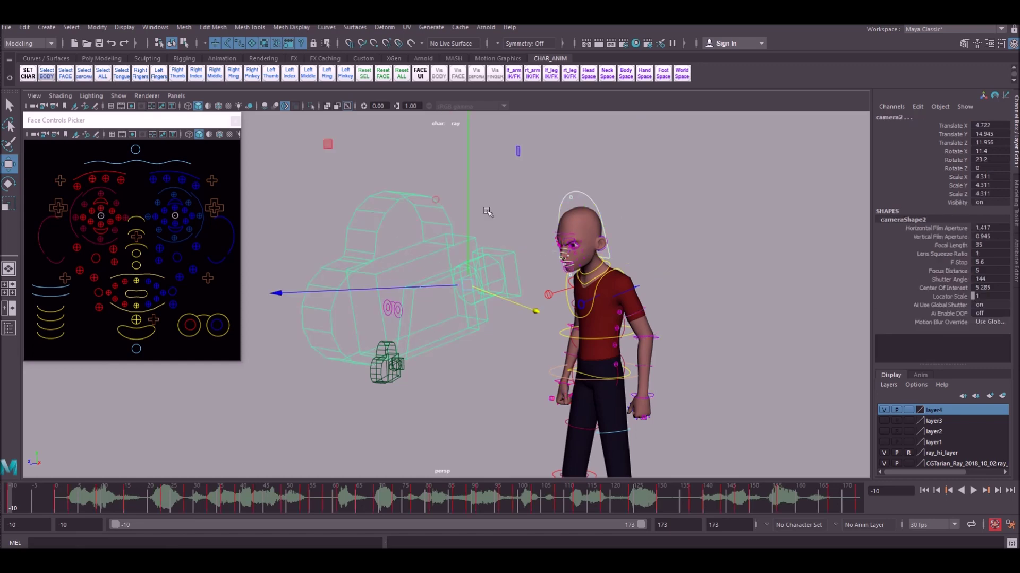
pyautogui.click(30, 43)
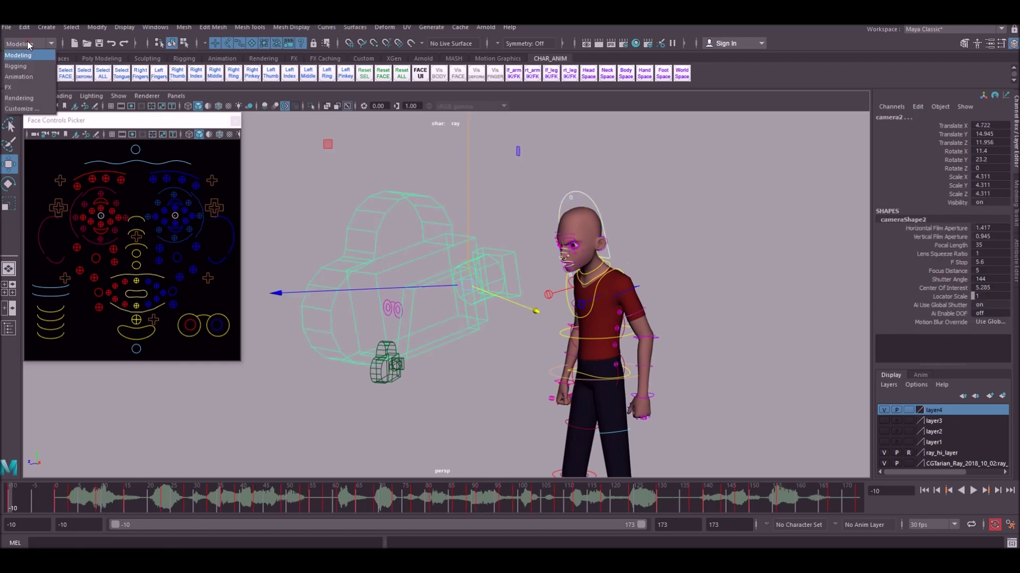
pyautogui.click(25, 77)
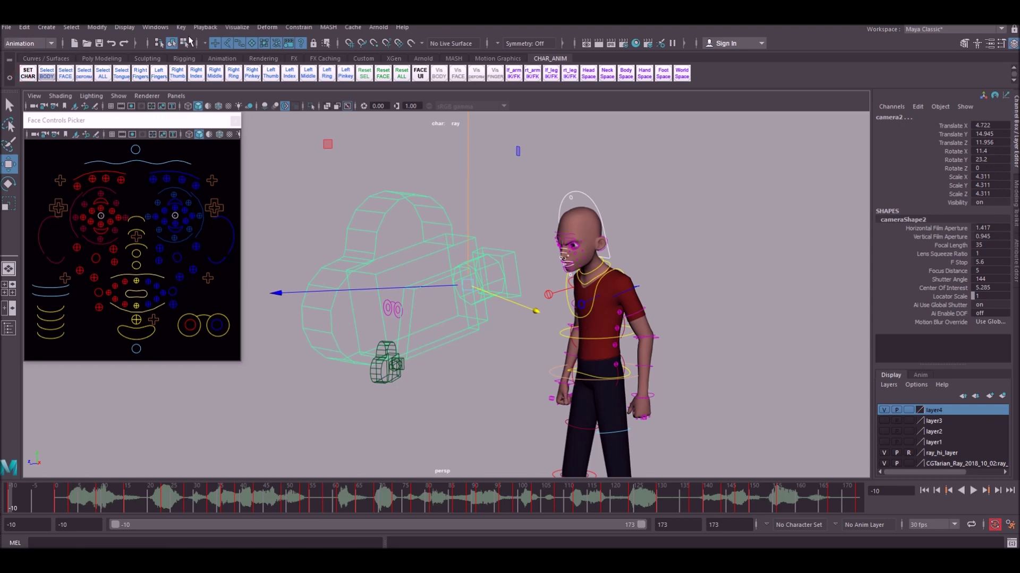
pyautogui.click(297, 28)
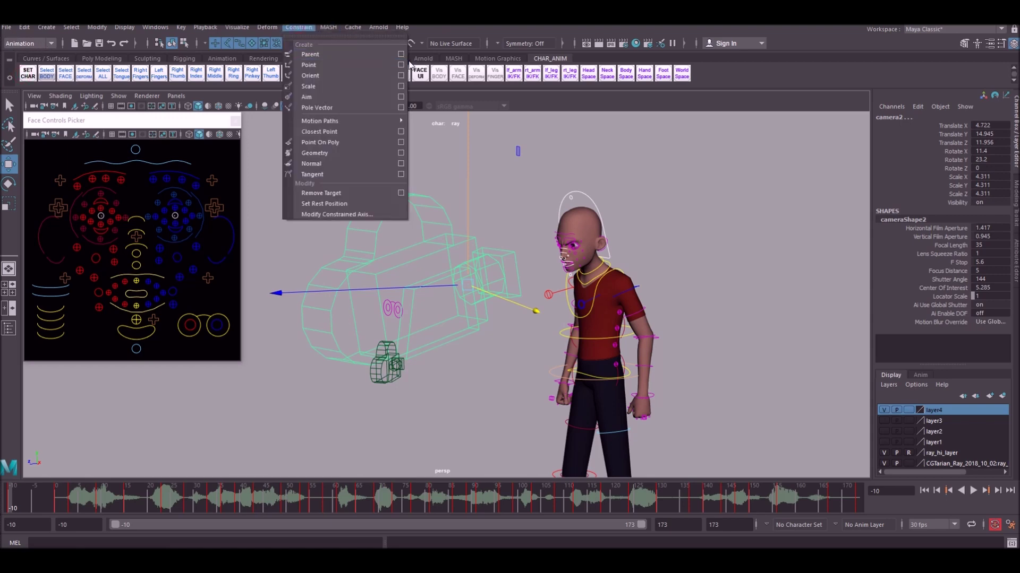
pyautogui.click(404, 55)
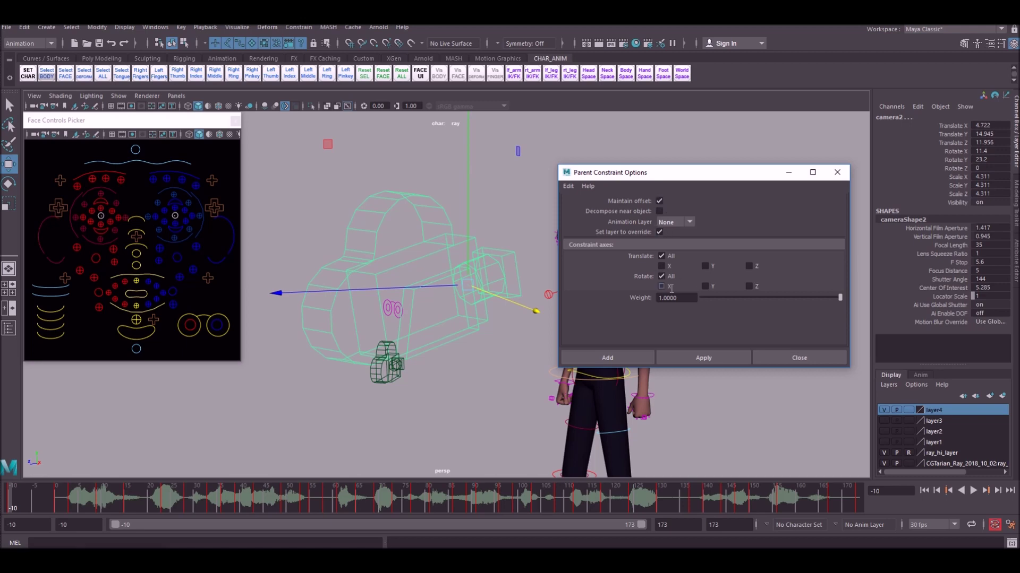
pyautogui.click(619, 362)
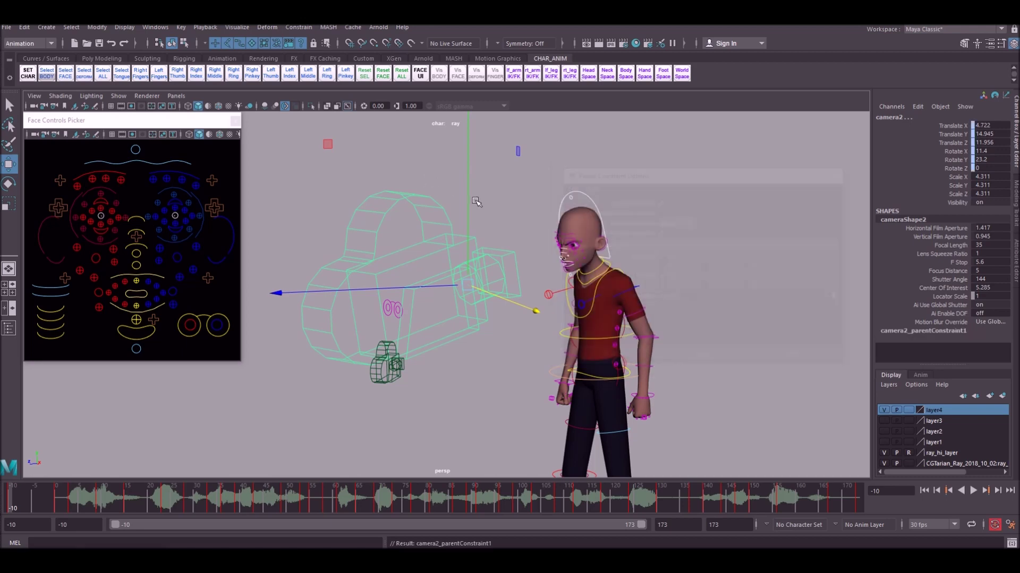
pyautogui.moveTo(62, 498); pyautogui.dragTo(207, 493)
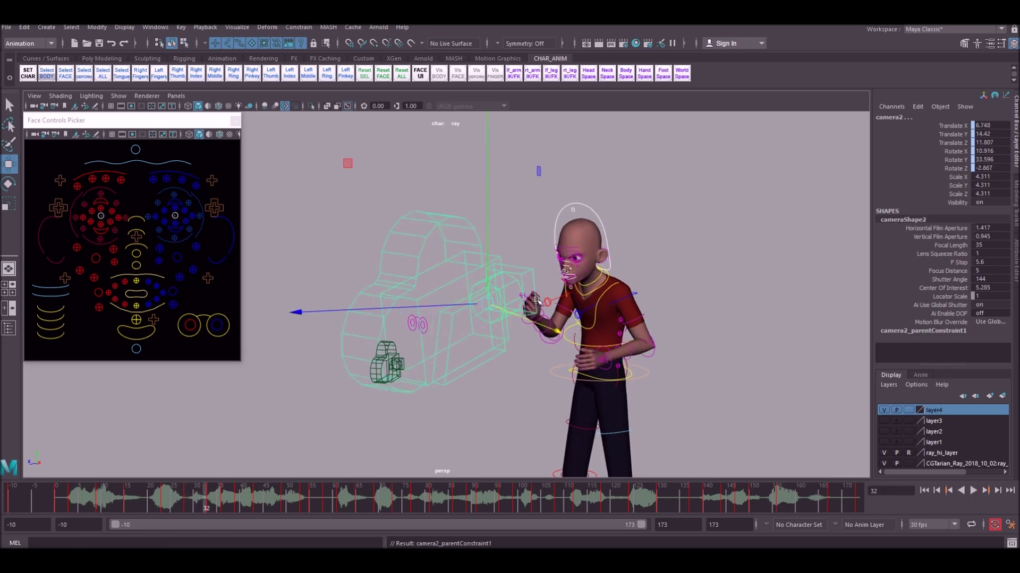
# Look through the head-constrained camera and hide the NURBS curves in its view.
pyautogui.click(176, 96)
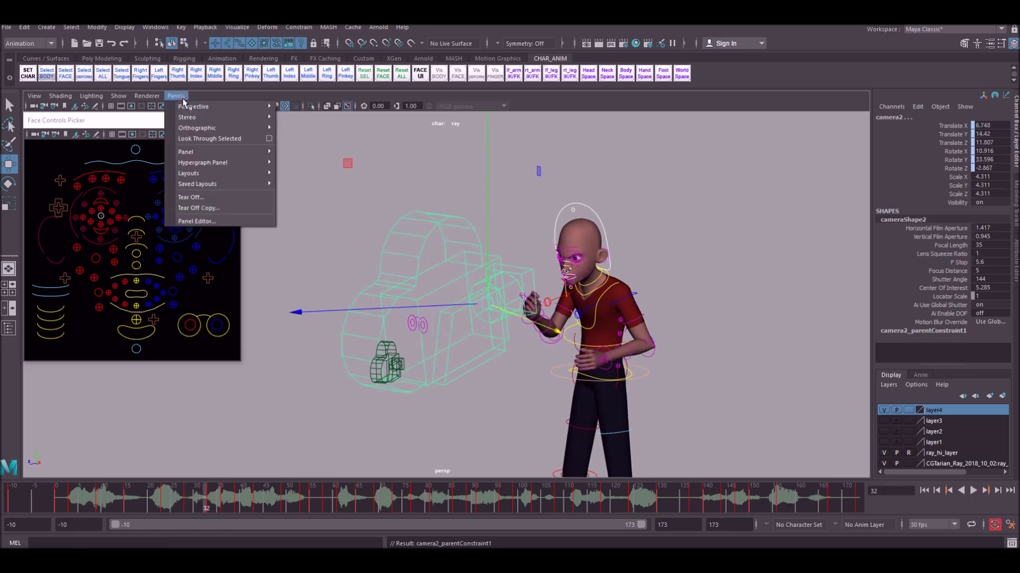
pyautogui.click(241, 138)
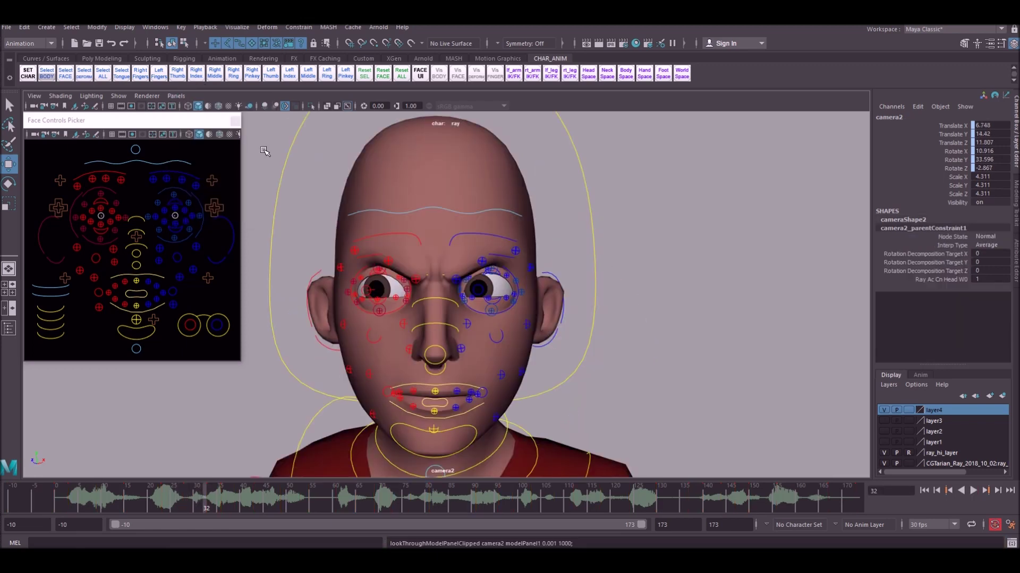
pyautogui.click(119, 96)
pyautogui.click(140, 164)
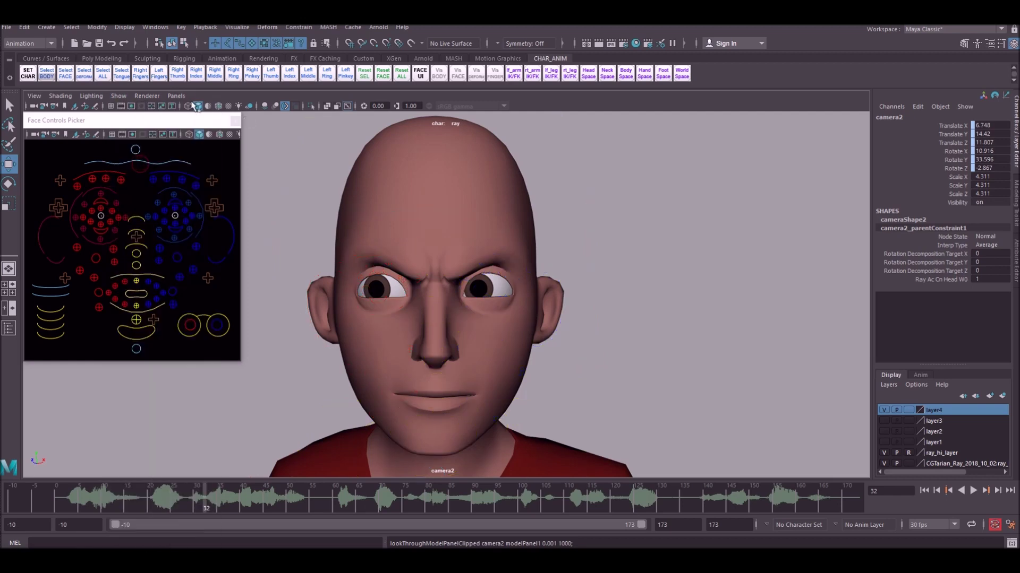
# Tear off the face camera view into a floating window, shrink it beside the face picker, and frame the head in it.
pyautogui.click(177, 96)
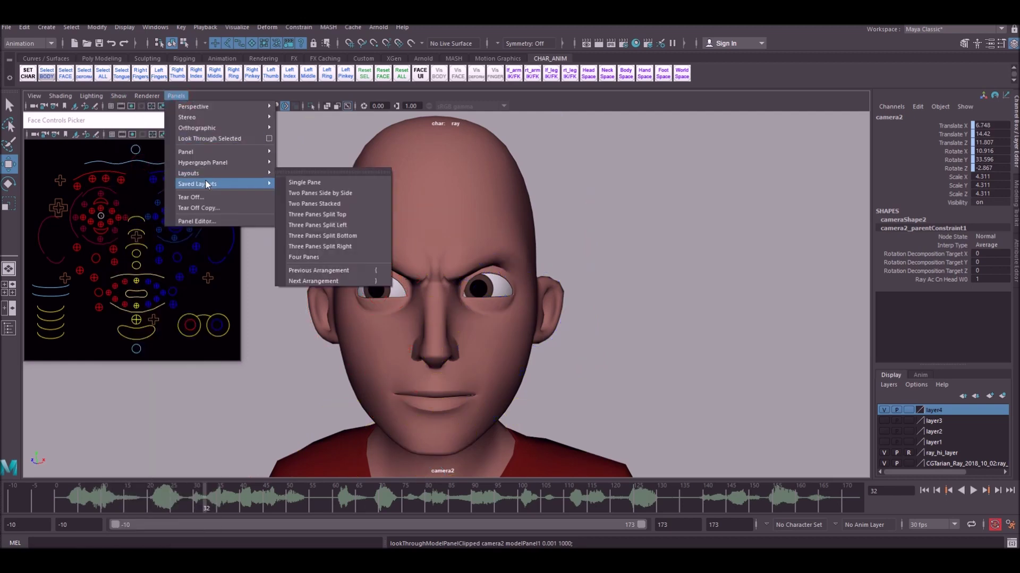
pyautogui.click(194, 197)
pyautogui.moveTo(776, 205); pyautogui.dragTo(325, 124)
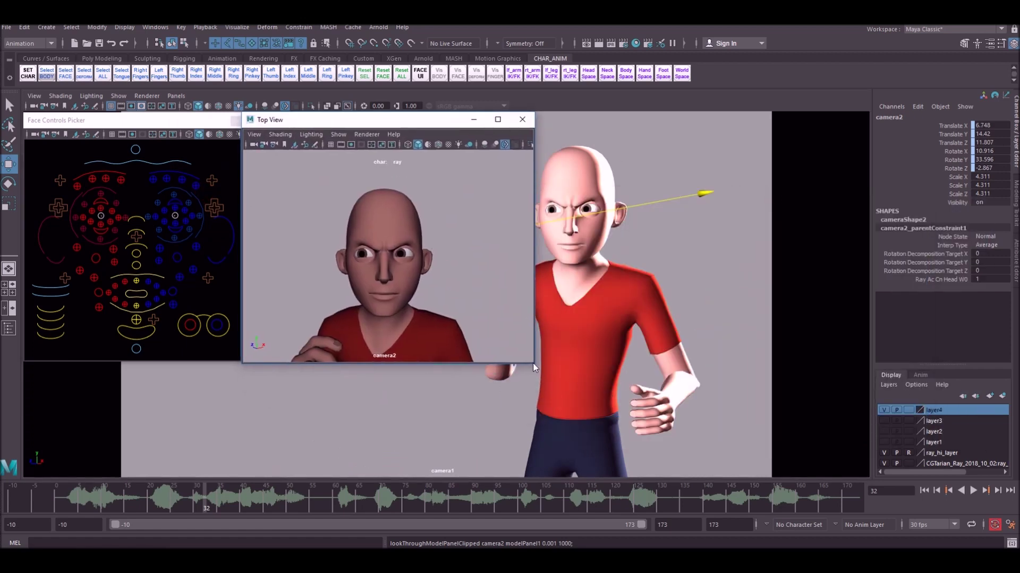
pyautogui.moveTo(533, 364); pyautogui.dragTo(442, 326)
pyautogui.keyDown('alt'); pyautogui.moveTo(336, 253); pyautogui.dragTo(395, 243, button='right'); pyautogui.keyUp('alt')
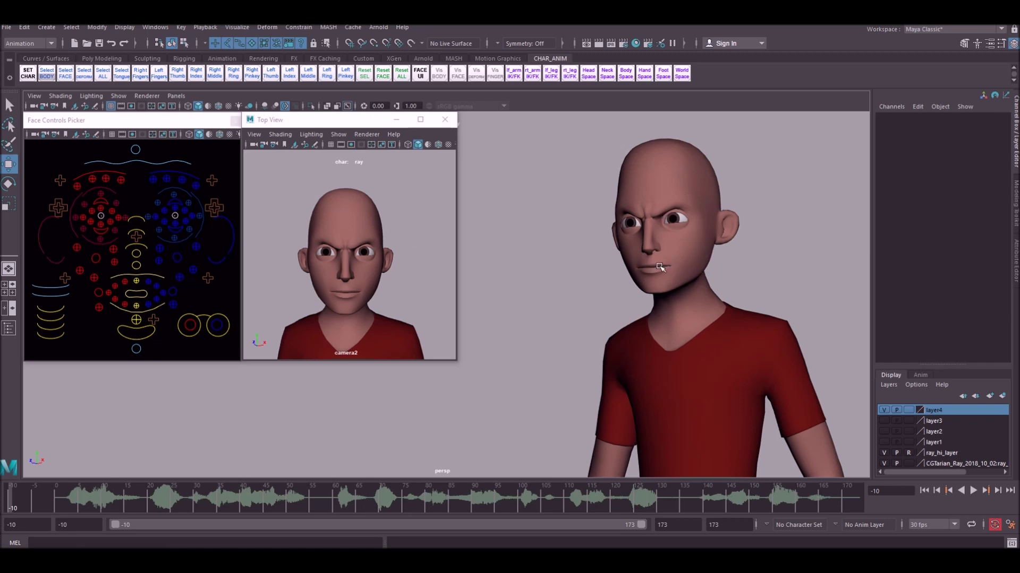
# Select the jaw control and shorten the playback range to frames -10 to 57, playing back the dialogue.
pyautogui.click(153, 334)
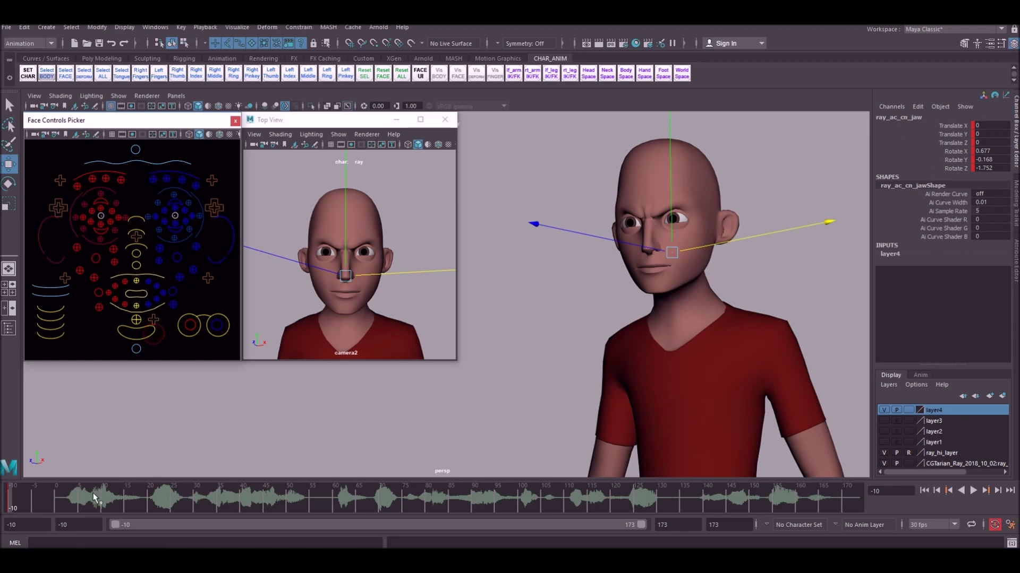
pyautogui.moveTo(93, 493); pyautogui.dragTo(117, 493)
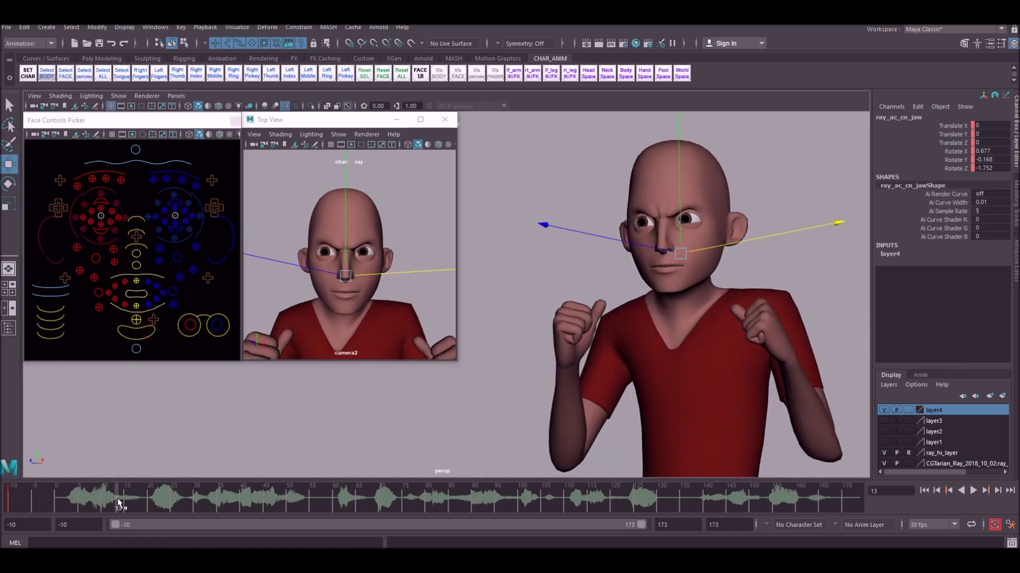
pyautogui.moveTo(118, 499); pyautogui.dragTo(317, 504)
pyautogui.moveTo(642, 524); pyautogui.dragTo(313, 525)
pyautogui.click(974, 492)
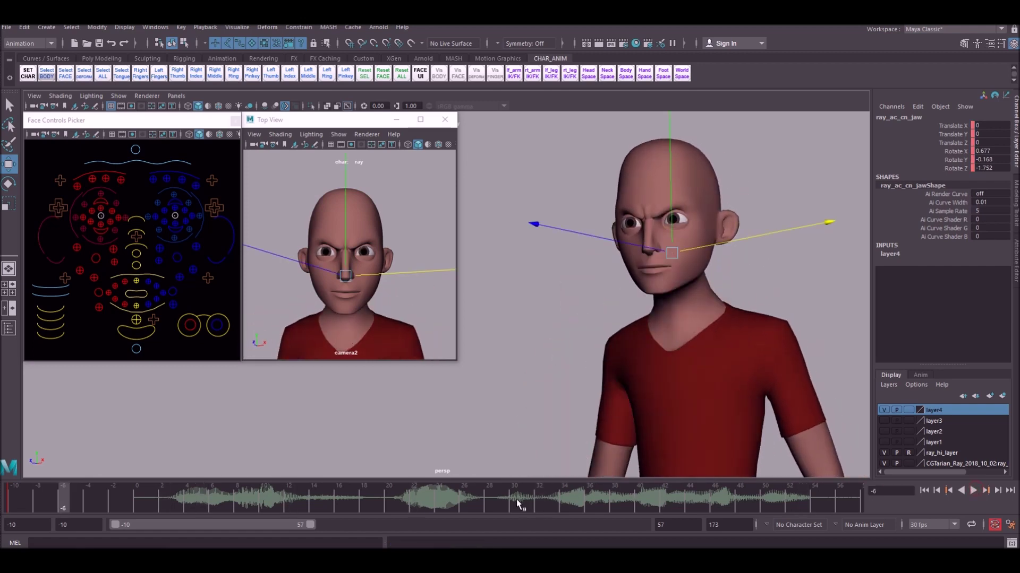
# Go to frame 0 and make the rig's jaw control the active selection.
pyautogui.click(142, 498)
pyautogui.click(146, 337)
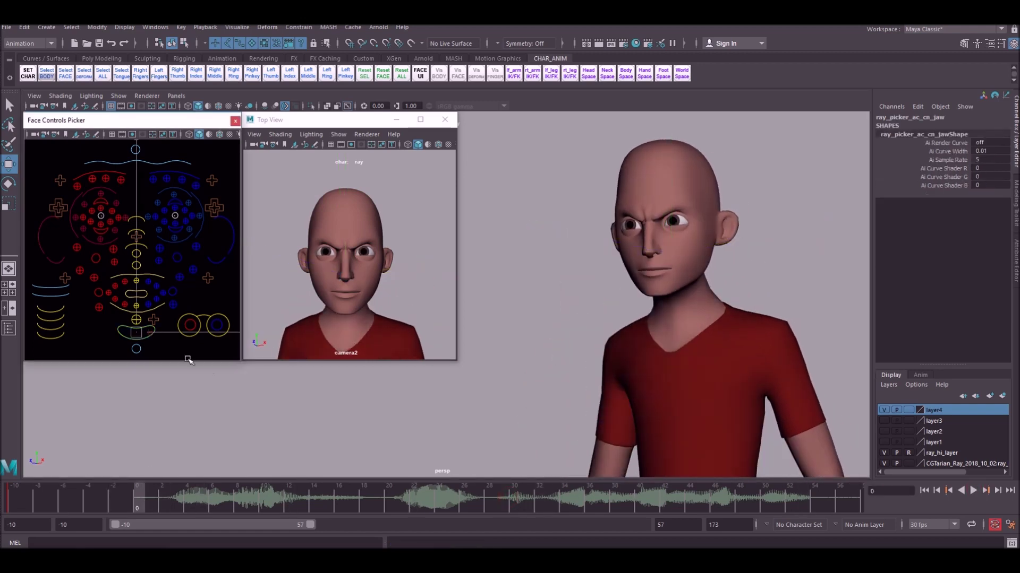
pyautogui.moveTo(171, 498); pyautogui.dragTo(139, 493)
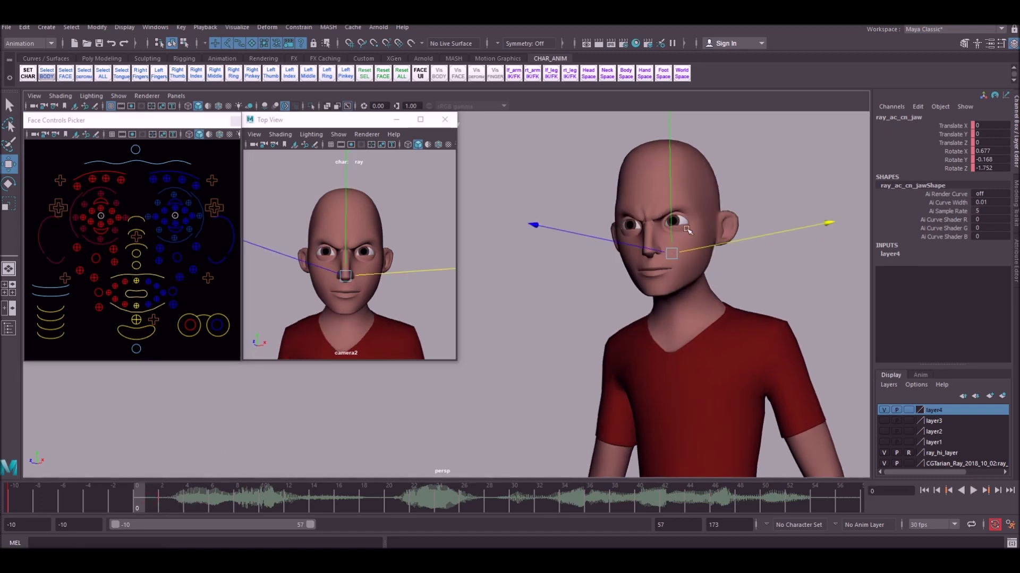
# Try moving and rotating the jaw control at frame 0.
pyautogui.moveTo(670, 221); pyautogui.dragTo(641, 206)
pyautogui.hotkey('ctrl', 'z')
pyautogui.hotkey('ctrl', 'z')
pyautogui.press('e')
pyautogui.hotkey('ctrl', 'z')
# Set a key on the closed jaw pose at frame 0.
pyautogui.click(144, 504)
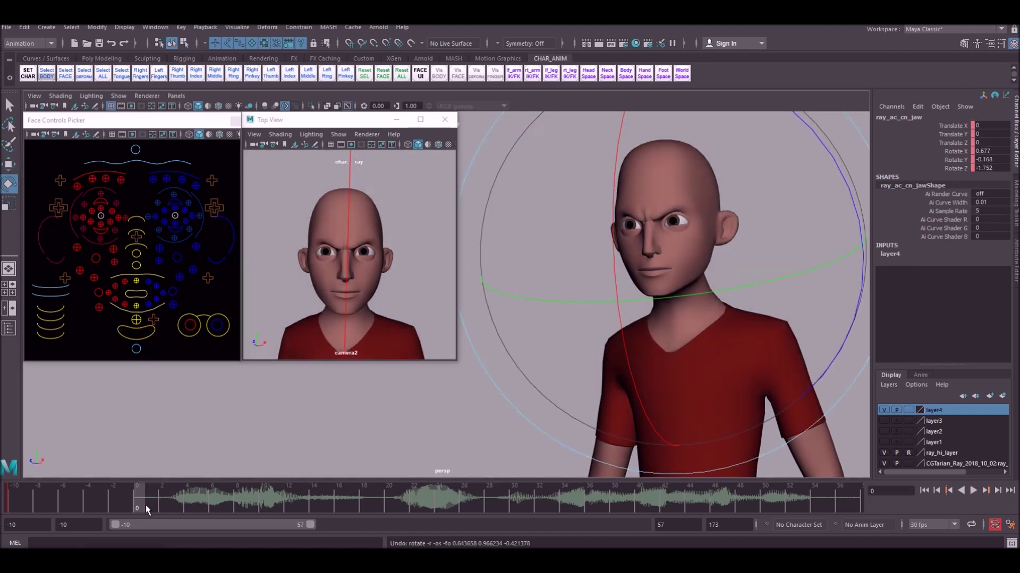
pyautogui.click(134, 498)
pyautogui.click(136, 502)
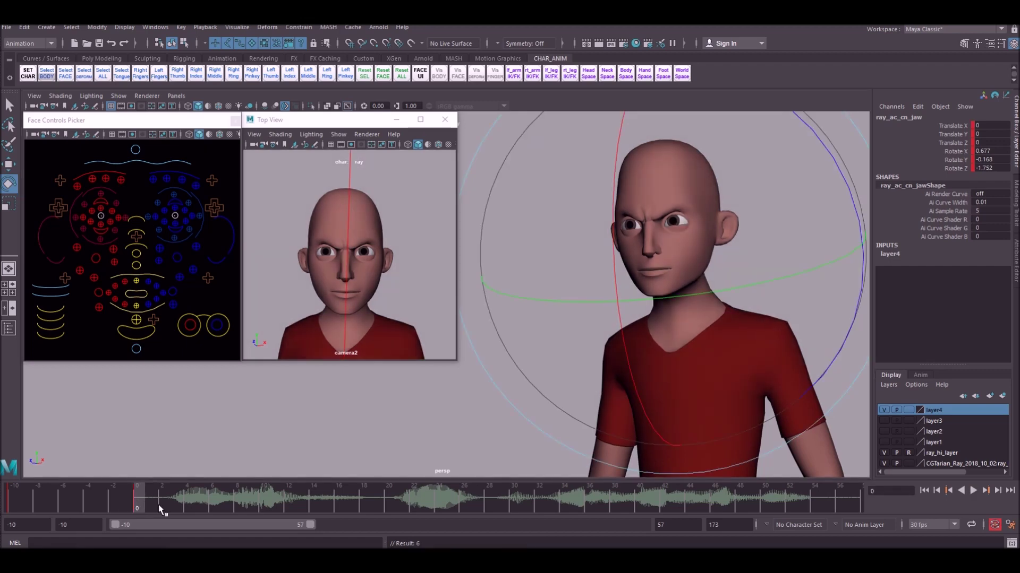
# Listen to the start of the dialogue and open the jaw at frame 3, rotating its control to about 11.4 in X.
pyautogui.hotkey('alt', 'v')
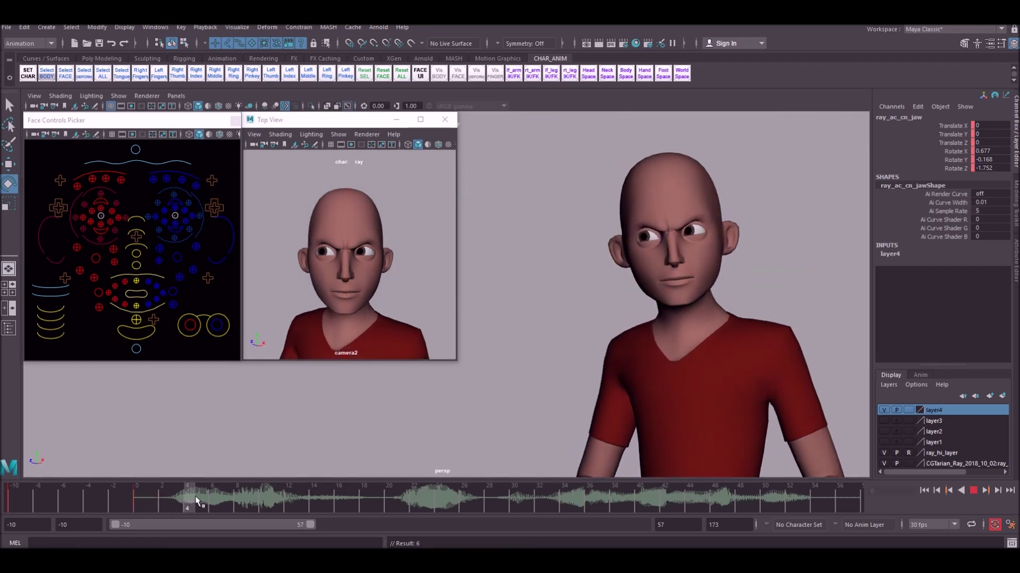
pyautogui.moveTo(181, 500); pyautogui.dragTo(180, 500)
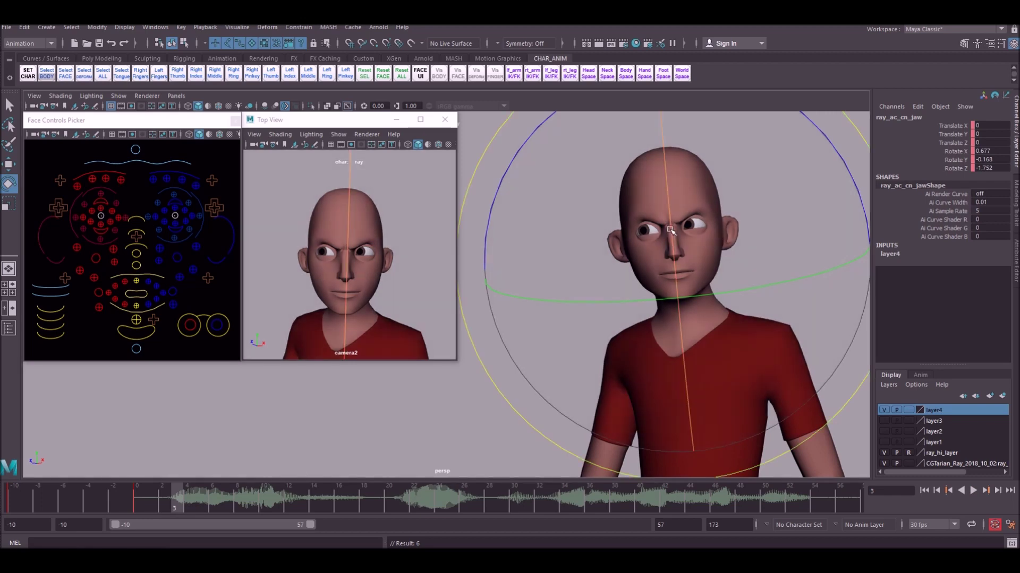
pyautogui.moveTo(671, 231); pyautogui.dragTo(673, 274)
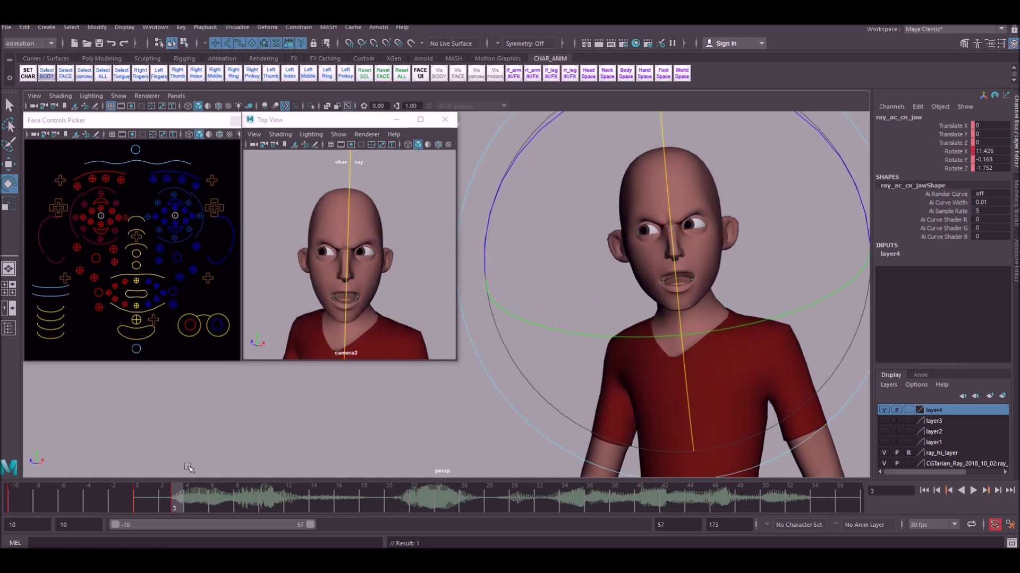
# Listen to the opening dialogue and close the jaw at frame 6, rotating its control to about 2.9 in X and keying it.
pyautogui.click(141, 493)
pyautogui.hotkey('alt', 'v')
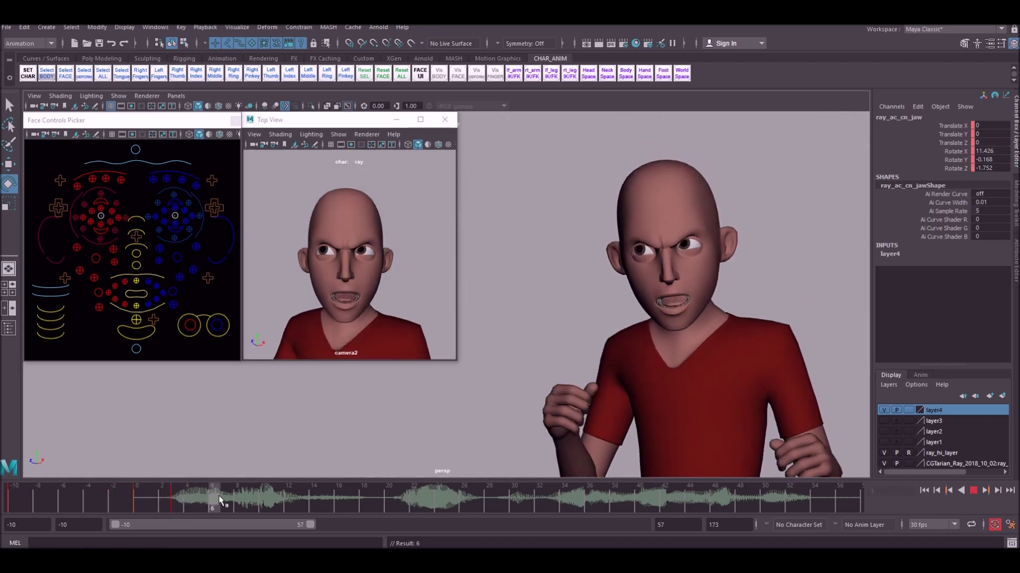
pyautogui.moveTo(214, 502); pyautogui.dragTo(214, 502)
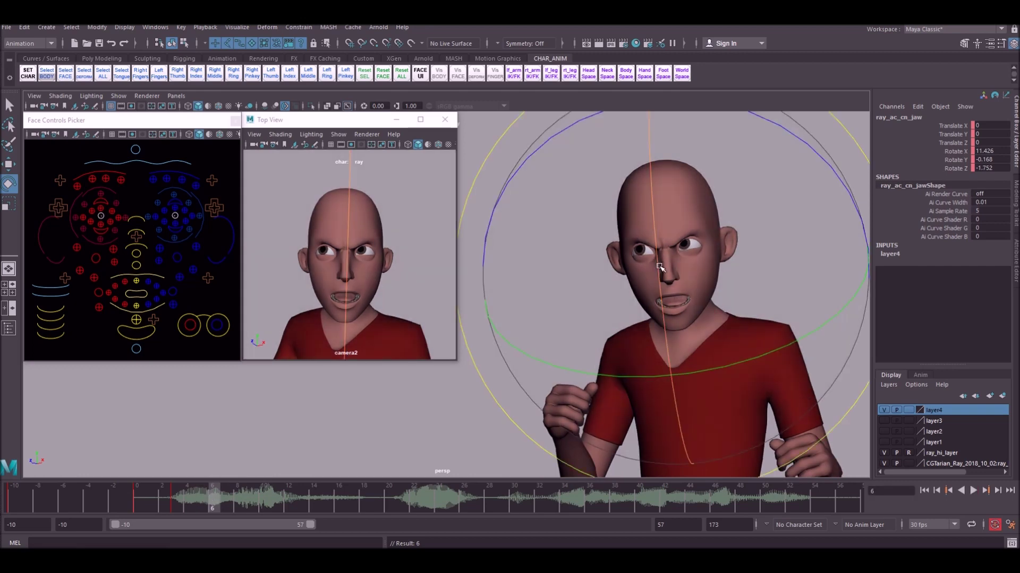
pyautogui.moveTo(658, 266); pyautogui.dragTo(658, 236)
pyautogui.press('s')
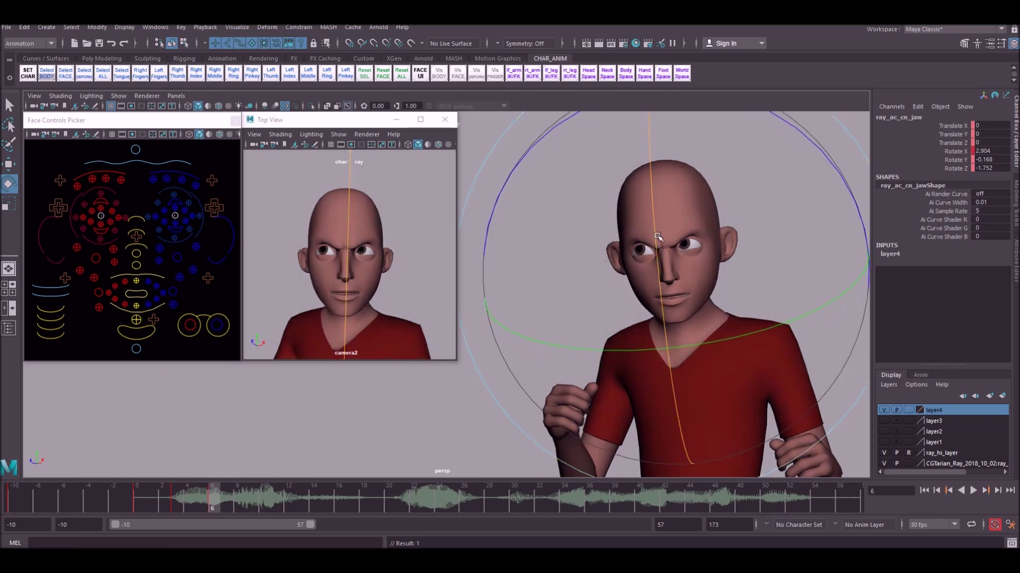
# Open the jaw again at frame 10, rotating its control to about 11.8 in X, and key the pose.
pyautogui.hotkey('alt', 'v')
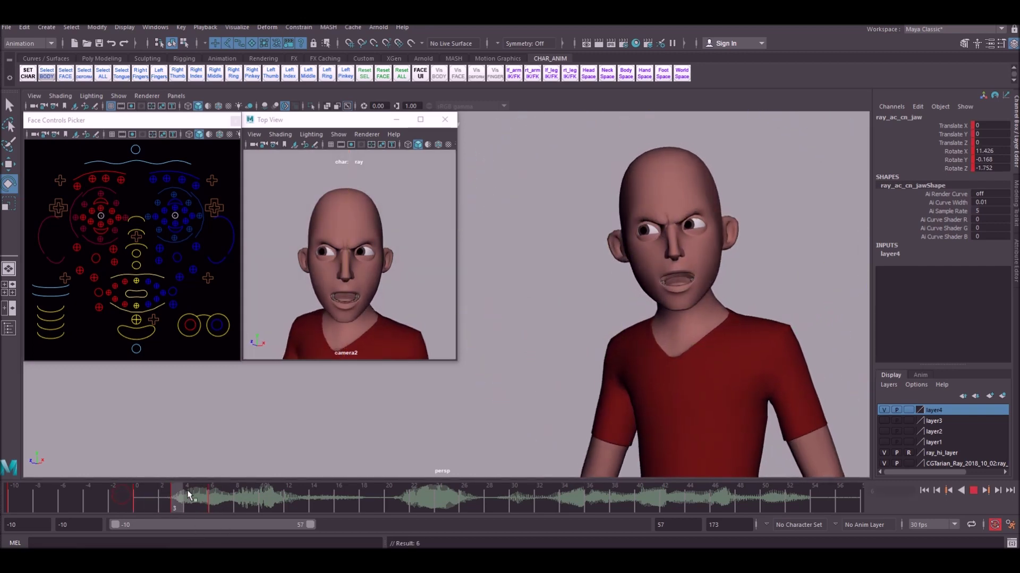
pyautogui.moveTo(266, 488)
pyautogui.mouseDown()
pyautogui.moveTo(254, 492)
pyautogui.moveTo(264, 491)
pyautogui.mouseUp()
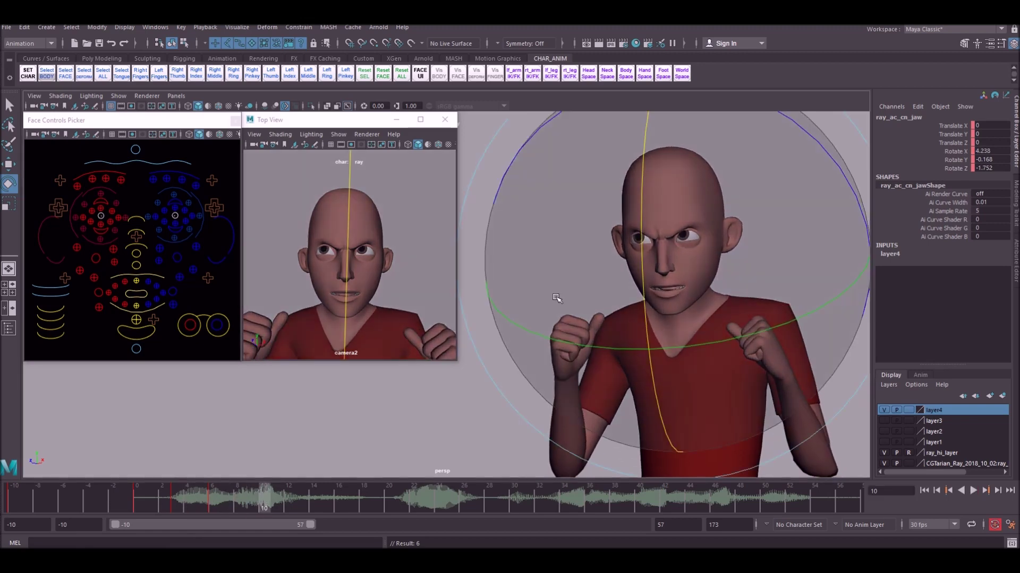
pyautogui.moveTo(642, 223); pyautogui.dragTo(639, 244)
pyautogui.press('s')
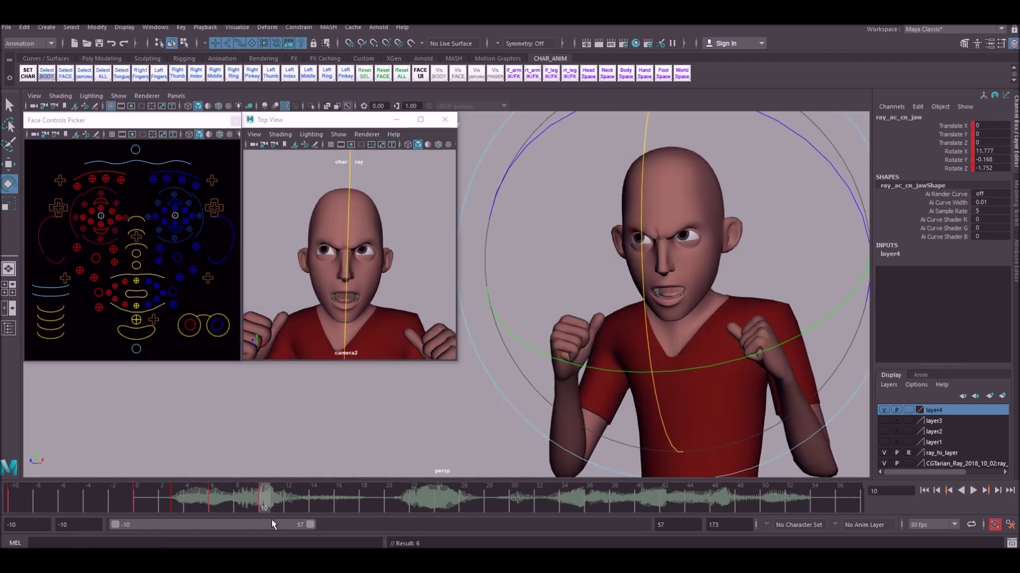
# Find the end of the first phrase and close the jaw at frame 16, rotating its control to about 1.6 in X.
pyautogui.hotkey('alt', 'v')
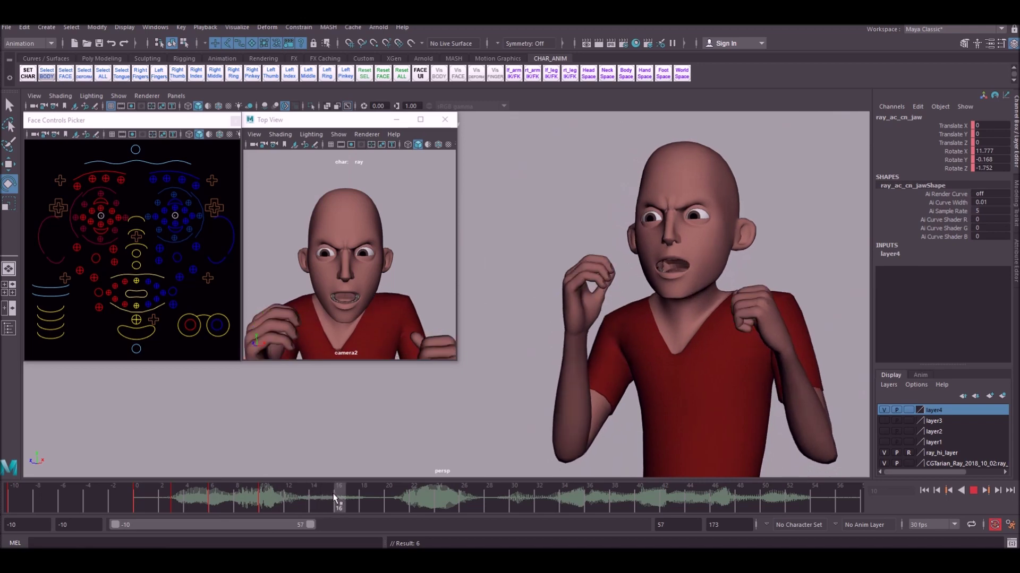
pyautogui.hotkey('alt', 'v')
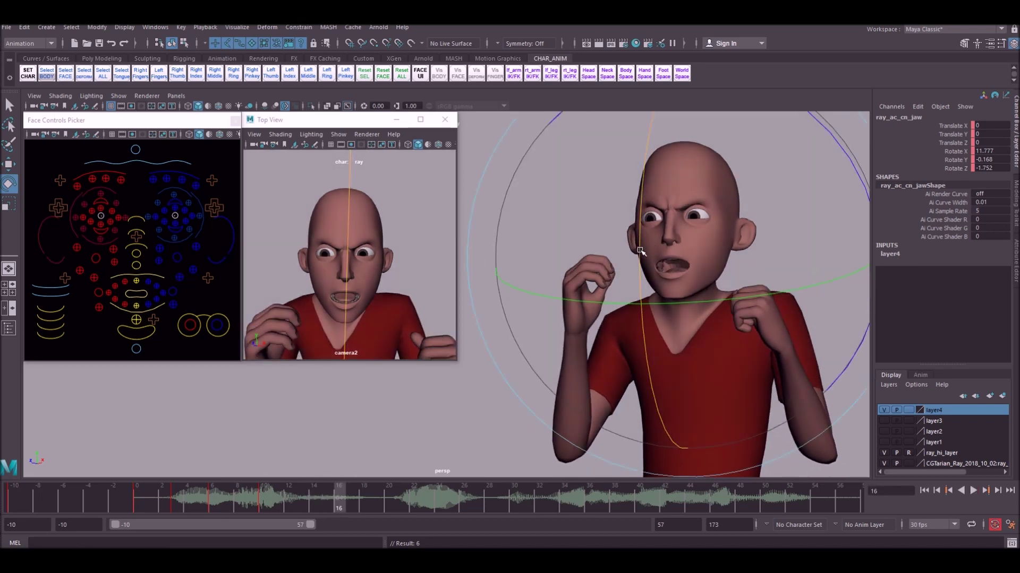
pyautogui.moveTo(641, 247); pyautogui.dragTo(647, 217)
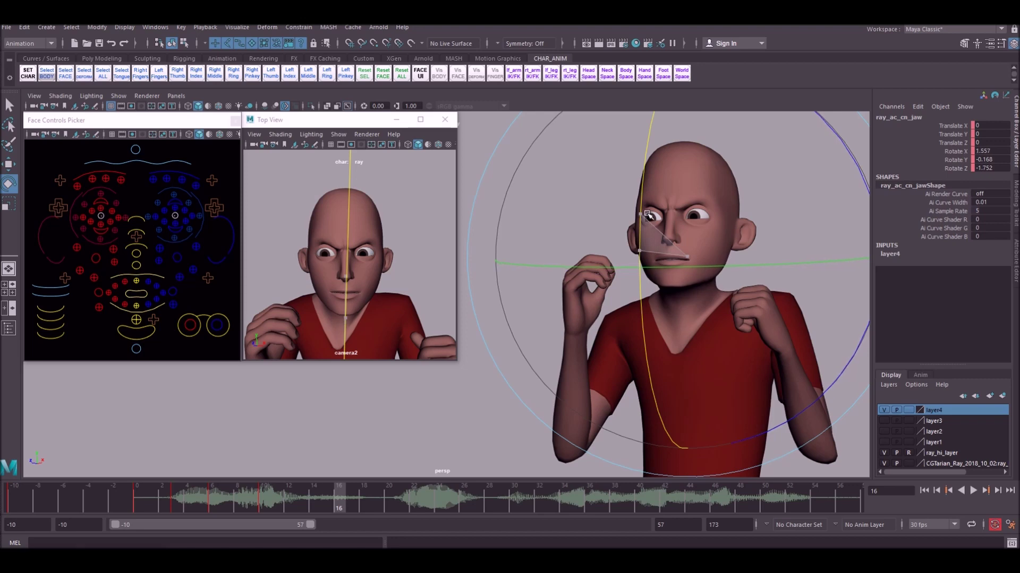
# Hold the closed jaw with a key at frame 19 and check the section against the audio.
pyautogui.hotkey('alt', 'v')
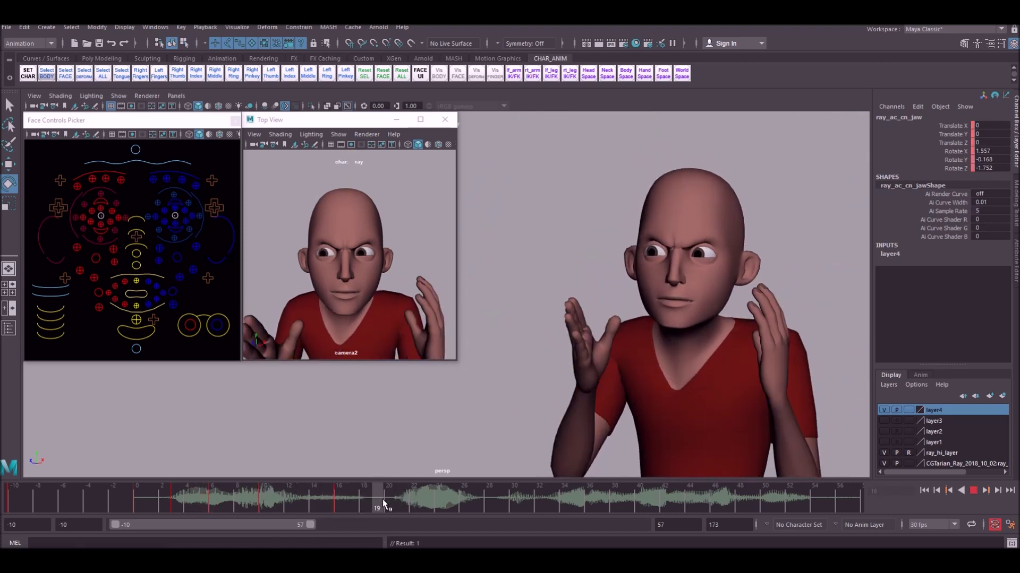
pyautogui.hotkey('alt', 'v')
pyautogui.click(316, 505)
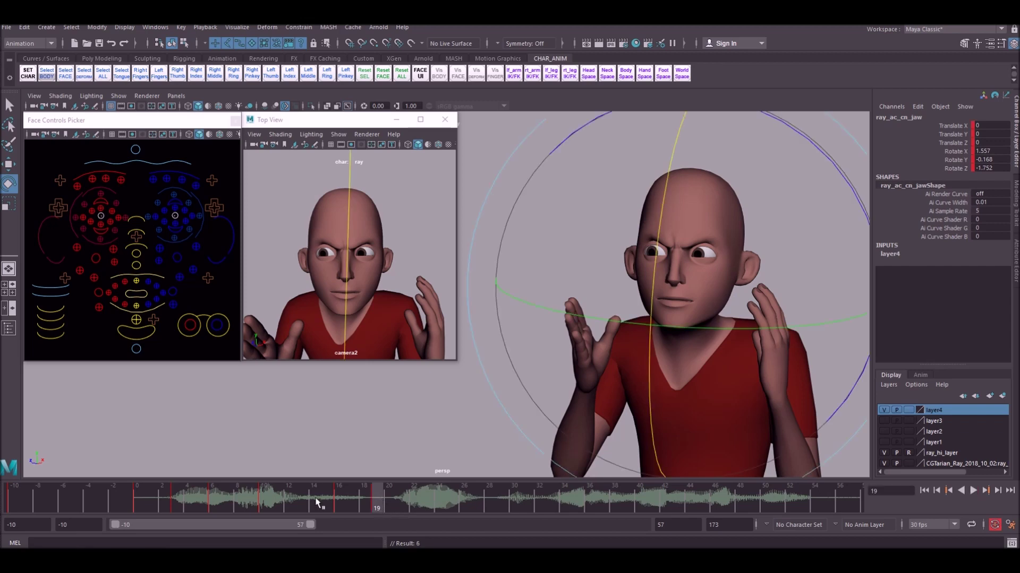
pyautogui.hotkey('alt', 'v')
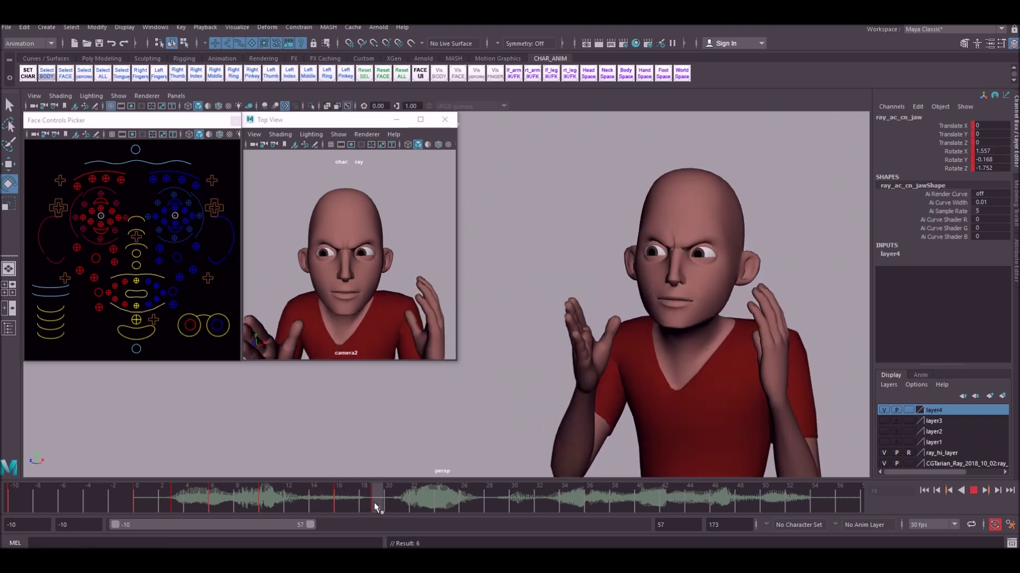
# Open the jaw wide at frame 23, rotating its control to about 14.2 in X, and key the pose.
pyautogui.moveTo(435, 500)
pyautogui.mouseDown()
pyautogui.moveTo(482, 501)
pyautogui.moveTo(400, 497)
pyautogui.moveTo(427, 498)
pyautogui.mouseUp()
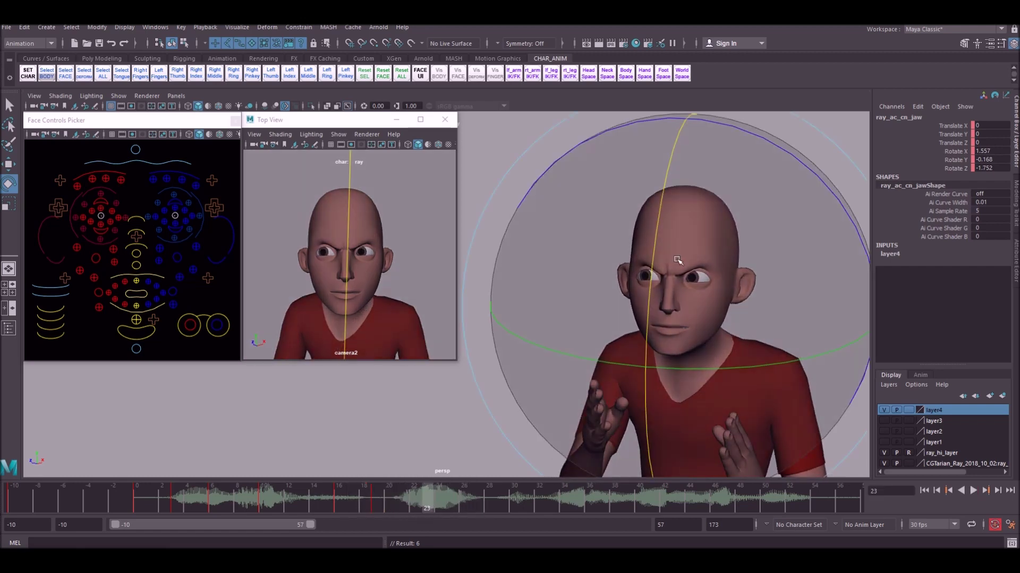
pyautogui.moveTo(653, 255); pyautogui.dragTo(649, 300)
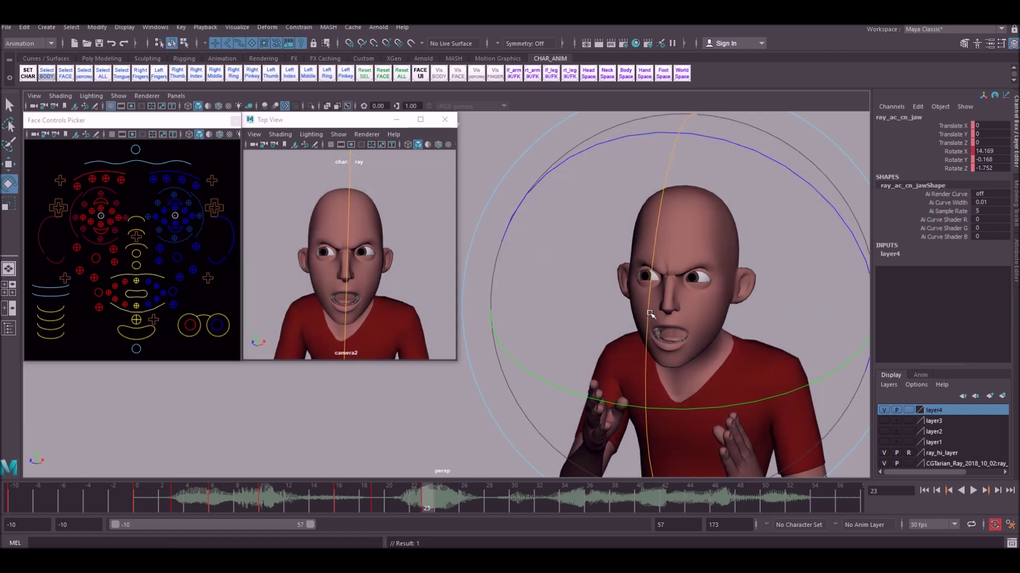
pyautogui.press('s')
# Review frames 15 to 23 and refine the open jaw at frame 23 to about 14.3 in X, -0.4 in Y and 0.1 in Z.
pyautogui.moveTo(412, 499); pyautogui.dragTo(336, 493)
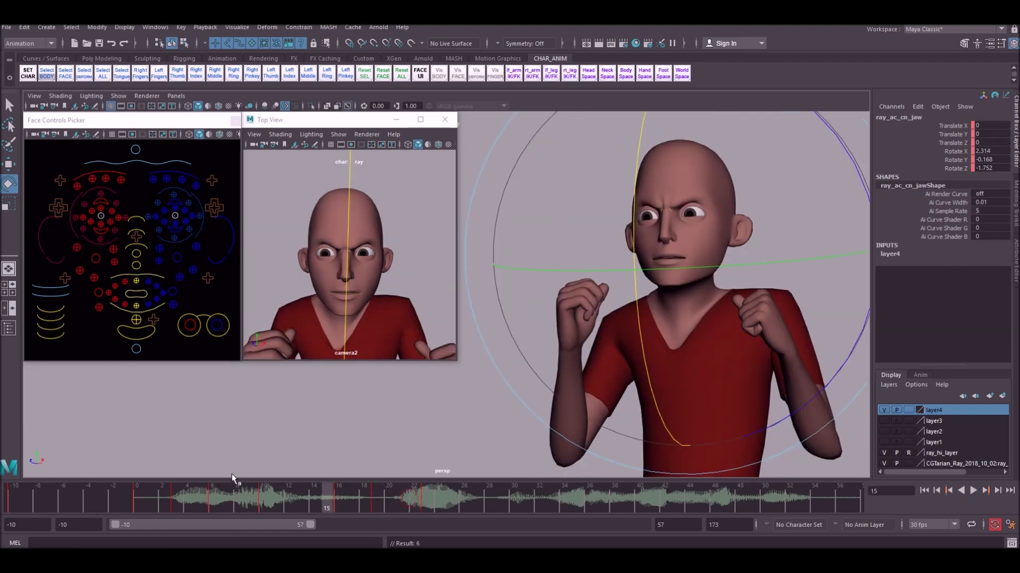
pyautogui.moveTo(339, 498); pyautogui.dragTo(425, 495)
pyautogui.click(374, 504)
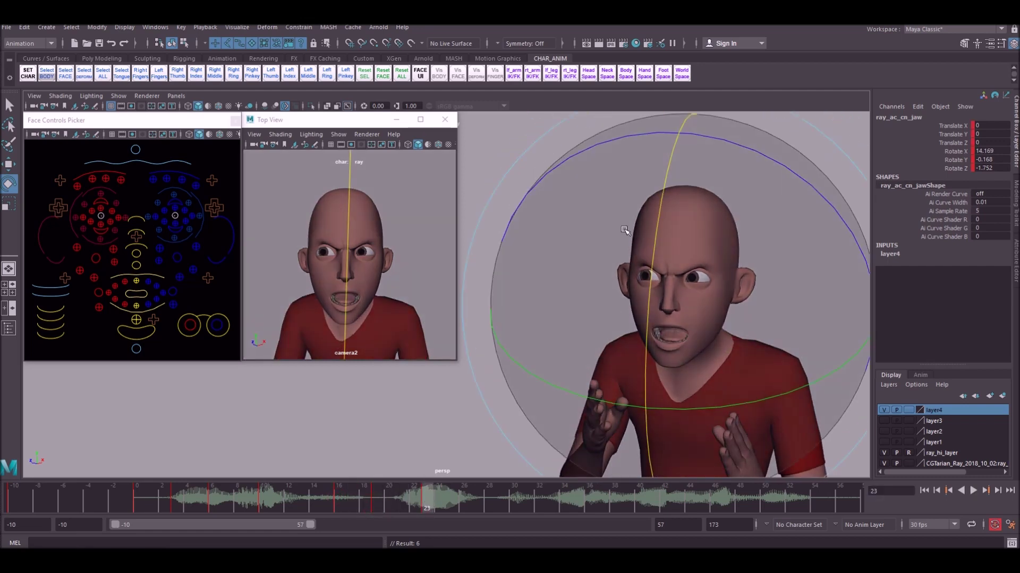
pyautogui.moveTo(631, 247); pyautogui.dragTo(635, 253)
pyautogui.moveTo(639, 291); pyautogui.dragTo(630, 285)
pyautogui.click(359, 506)
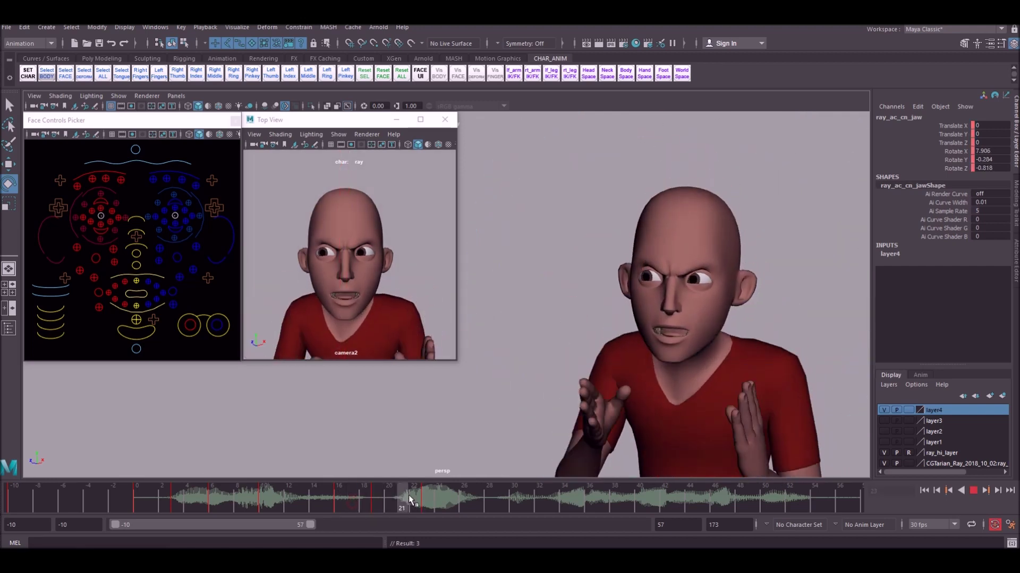
# Shift the preceding closed-jaw key to frame 20 and key the jaw closed at frame 27 with about 2.2 in X.
pyautogui.moveTo(409, 499)
pyautogui.mouseDown()
pyautogui.moveTo(433, 499)
pyautogui.moveTo(342, 502)
pyautogui.moveTo(488, 491)
pyautogui.moveTo(476, 494)
pyautogui.mouseUp()
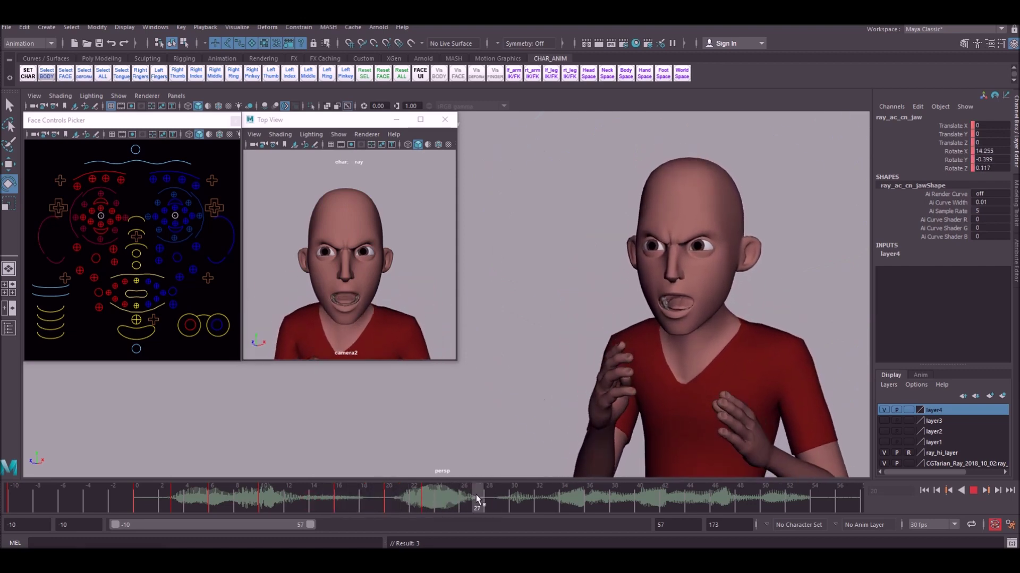
pyautogui.moveTo(647, 221); pyautogui.dragTo(653, 181)
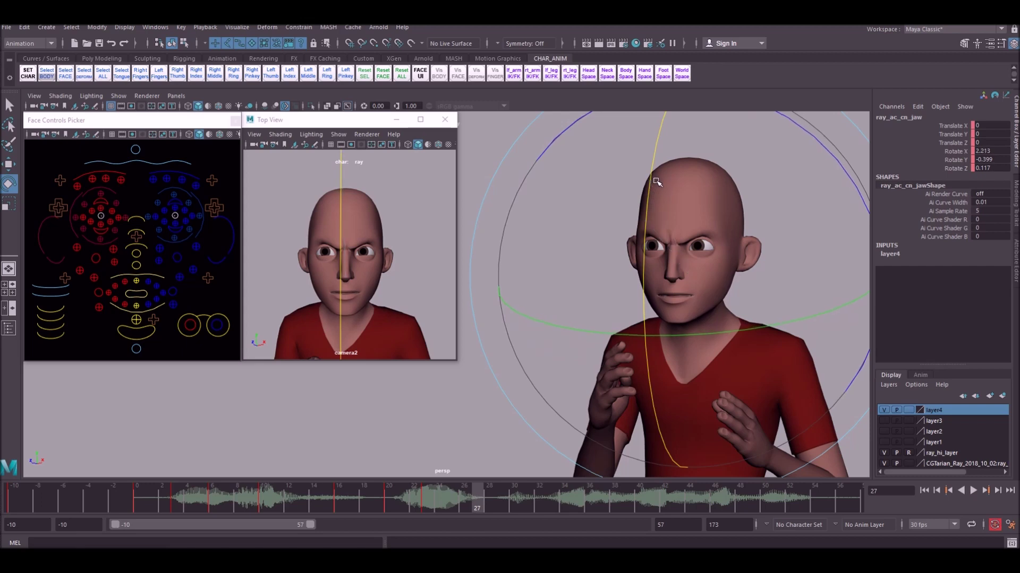
pyautogui.press('s')
# Listen to the next phrase and key a slightly open jaw at frame 30, rotated to about 4.3 in X.
pyautogui.moveTo(379, 507)
pyautogui.mouseDown()
pyautogui.moveTo(426, 489)
pyautogui.moveTo(513, 479)
pyautogui.mouseUp()
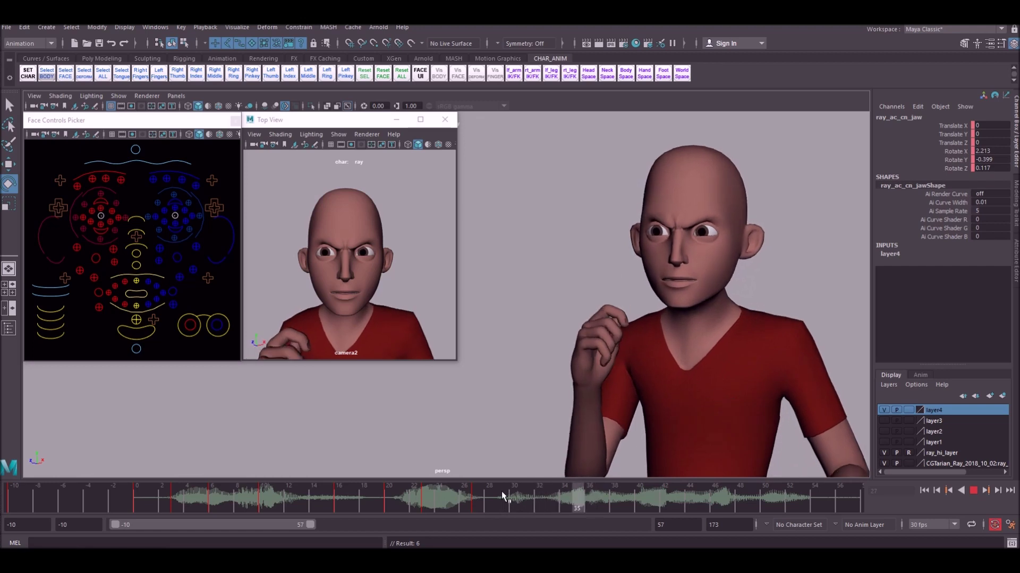
pyautogui.moveTo(501, 492)
pyautogui.mouseDown()
pyautogui.moveTo(574, 495)
pyautogui.moveTo(503, 498)
pyautogui.moveTo(527, 494)
pyautogui.moveTo(514, 496)
pyautogui.mouseUp()
pyautogui.hotkey('alt', 'v')
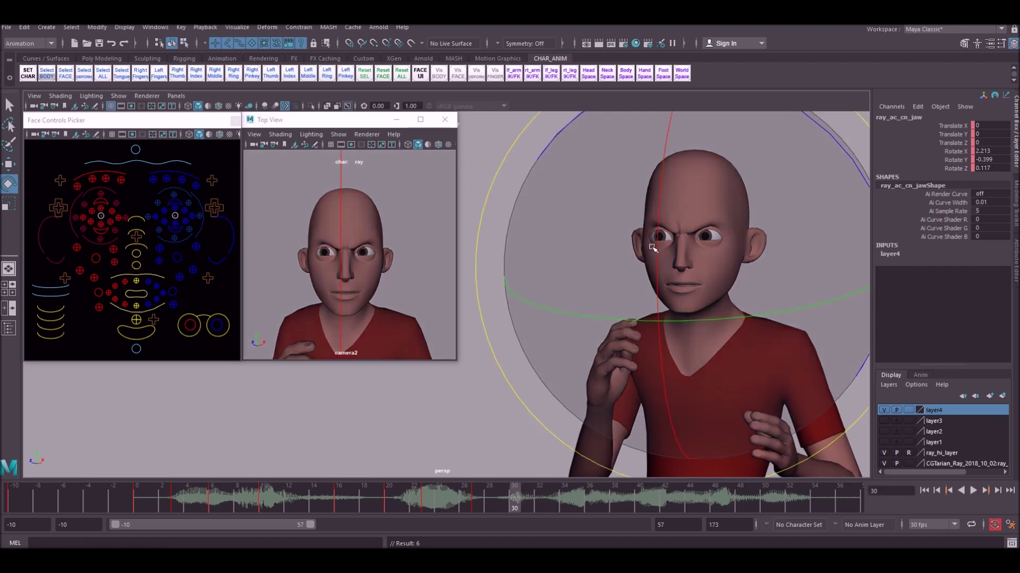
pyautogui.moveTo(653, 247); pyautogui.dragTo(657, 256)
pyautogui.press('s')
# Close the jaw at frame 33 by rotating its control to about 1.8 in X.
pyautogui.moveTo(457, 494); pyautogui.dragTo(546, 489)
pyautogui.hotkey('alt', 'v')
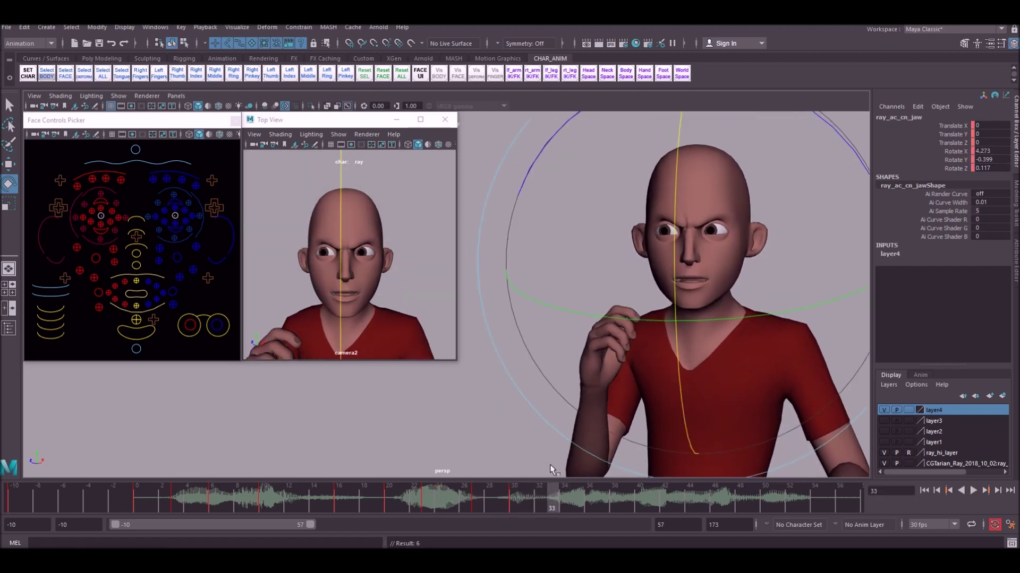
pyautogui.moveTo(675, 207); pyautogui.dragTo(675, 202)
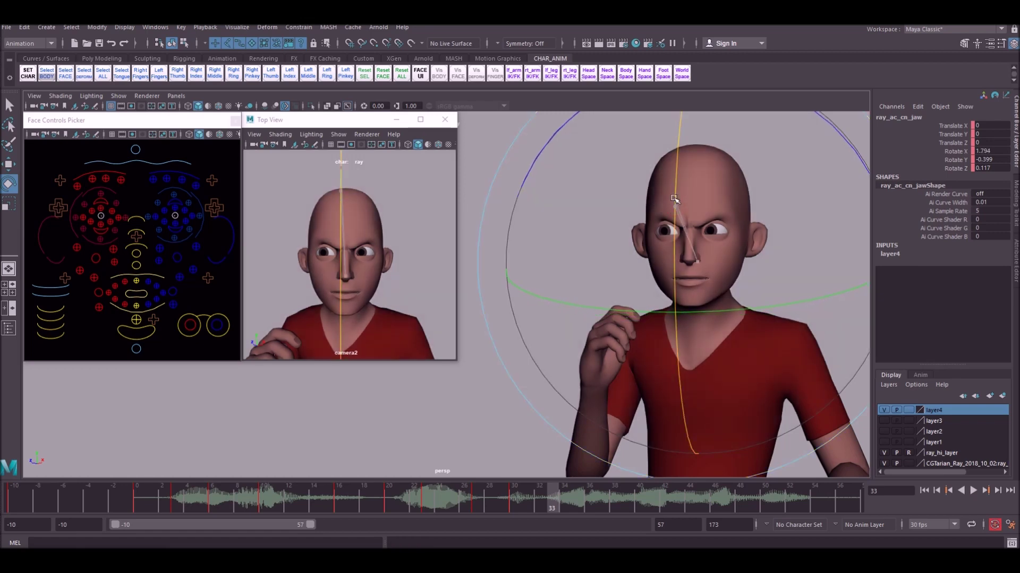
# Open the jaw at frame 36, rotating its control to about 8.7 in X, and play back the section.
pyautogui.hotkey('alt', 'v')
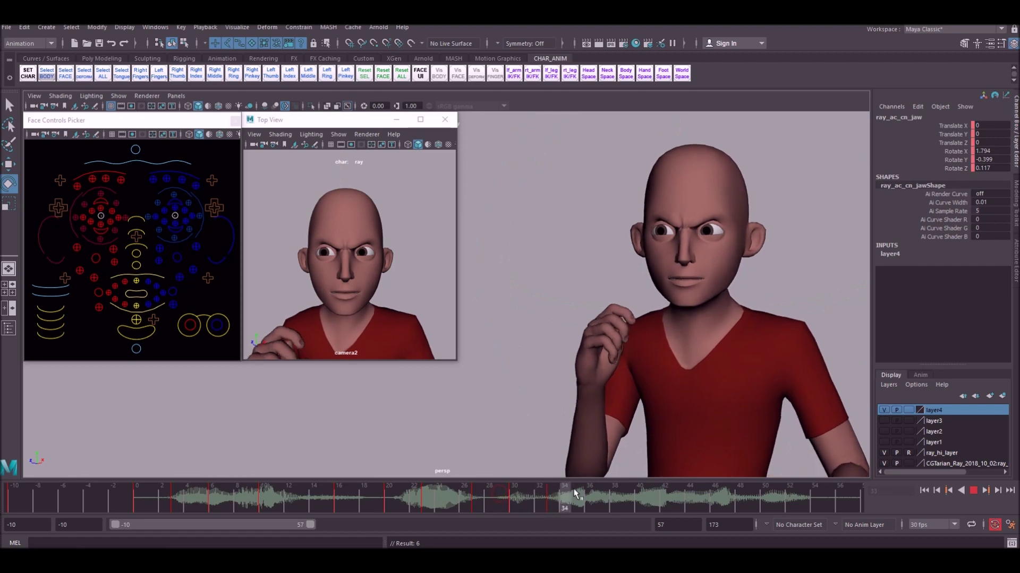
pyautogui.moveTo(566, 494); pyautogui.dragTo(589, 494)
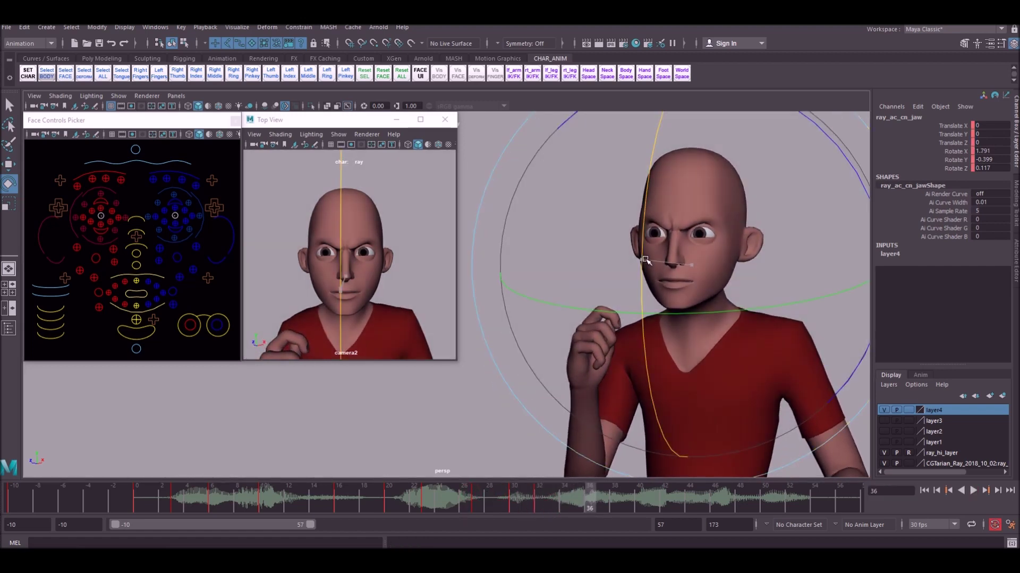
pyautogui.hotkey('alt', 'v')
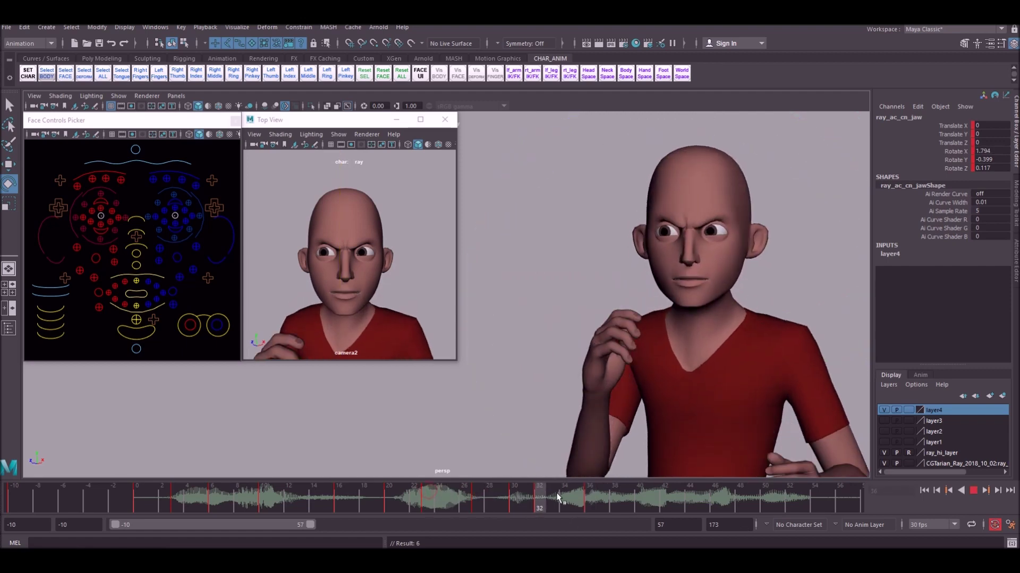
# Close the jaw at frame 39, rotating its control to about 2.9 in X, and key the pose.
pyautogui.moveTo(616, 491); pyautogui.dragTo(627, 490)
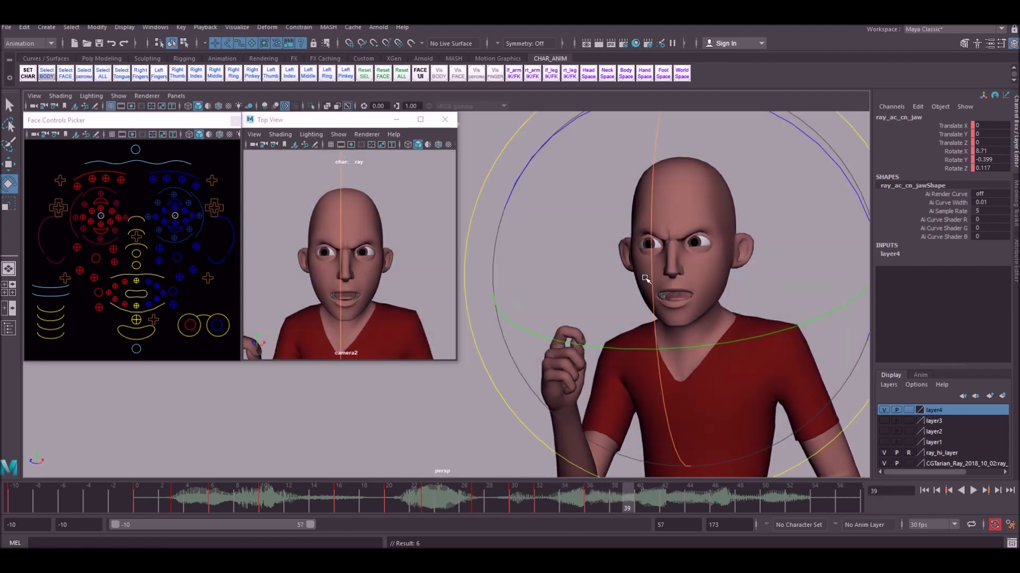
pyautogui.moveTo(653, 285); pyautogui.dragTo(653, 262)
pyautogui.press('s')
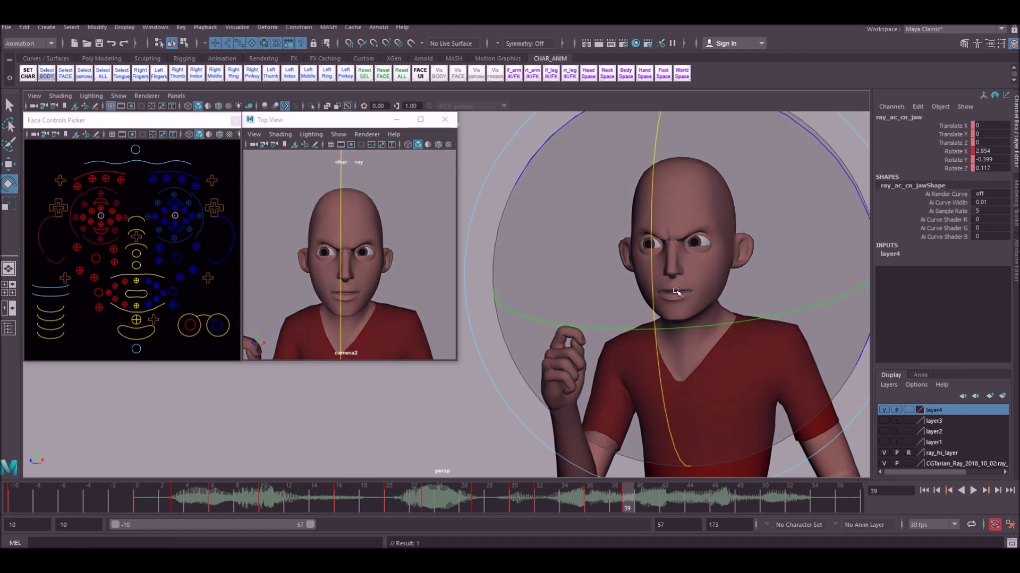
pyautogui.press('s')
# Listen through the following dialogue and key a slightly open jaw at frame 44, rotated to about 5.4 in X.
pyautogui.moveTo(551, 492); pyautogui.dragTo(608, 497)
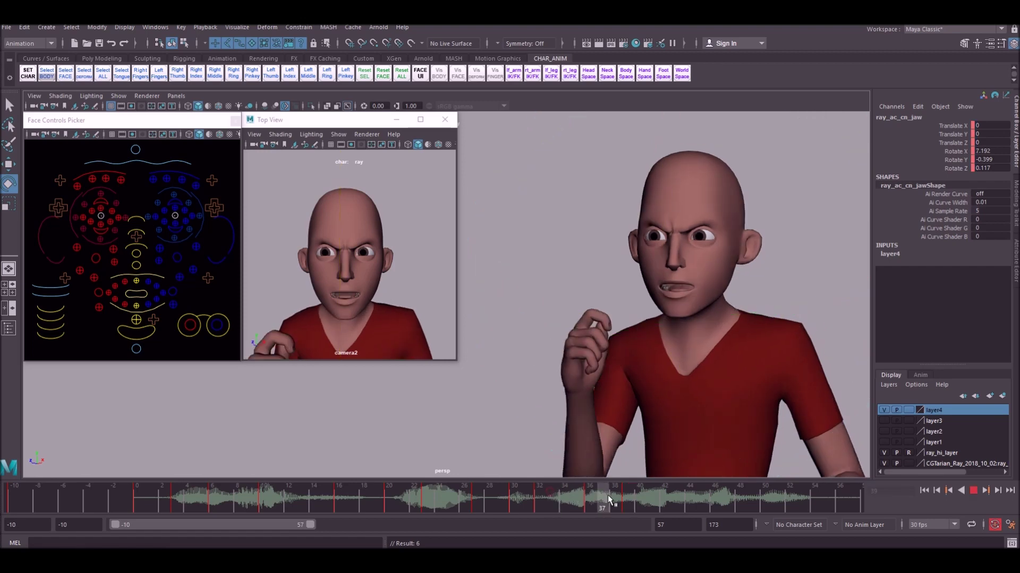
pyautogui.hotkey('alt', 'v')
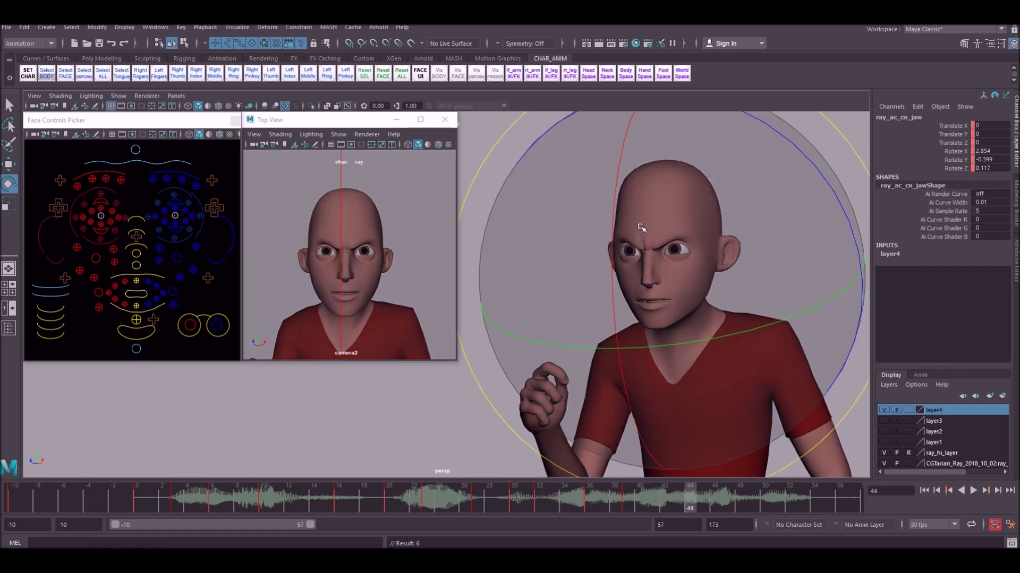
pyautogui.press('s')
# Listen to the dialogue between frames 44 and 48, shift the frame 44 jaw key one frame earlier, and go to frame 46.
pyautogui.click(738, 499)
pyautogui.hotkey('alt', 'v')
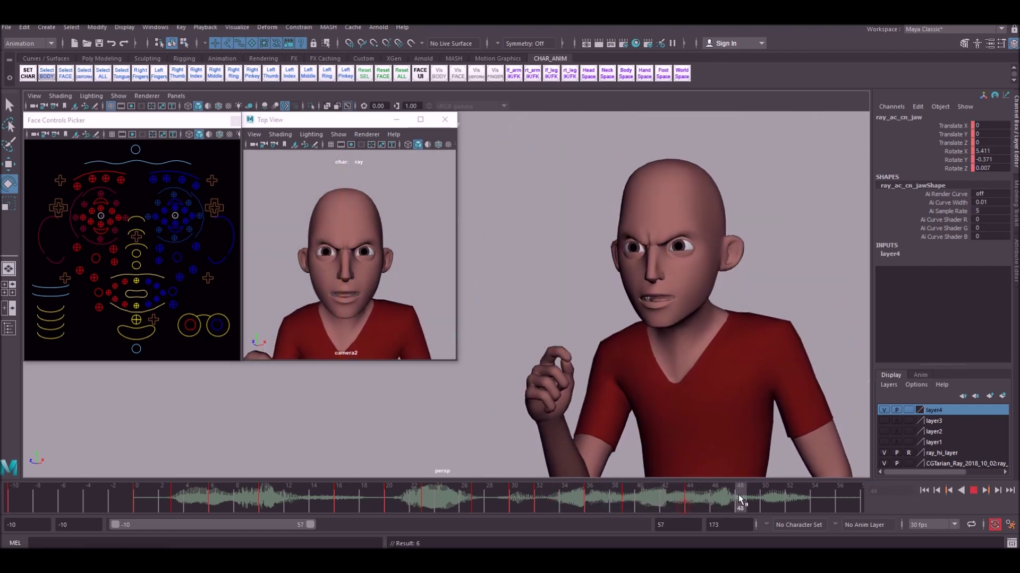
pyautogui.click(716, 498)
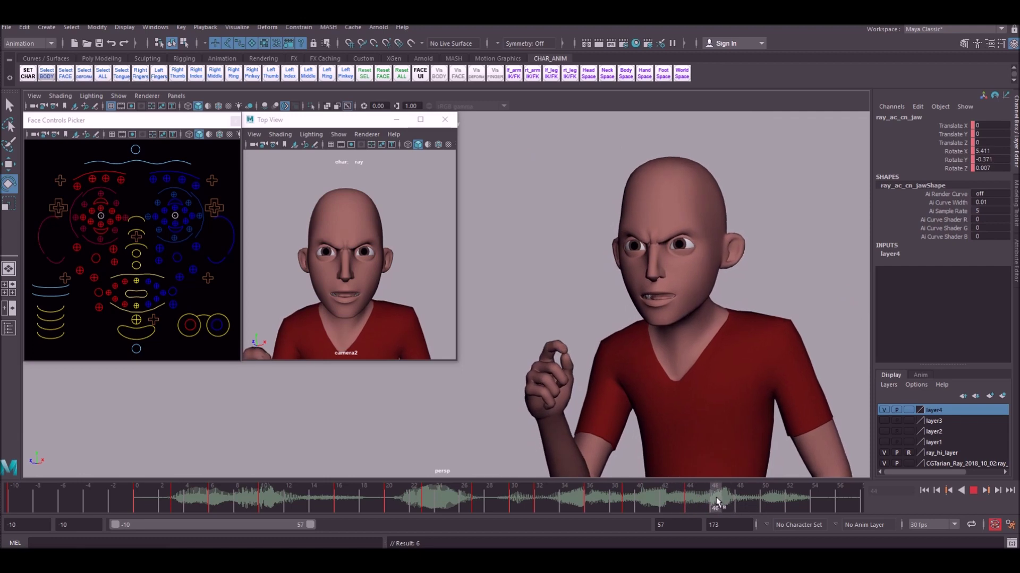
pyautogui.hotkey('alt', 'v')
pyautogui.click(686, 504)
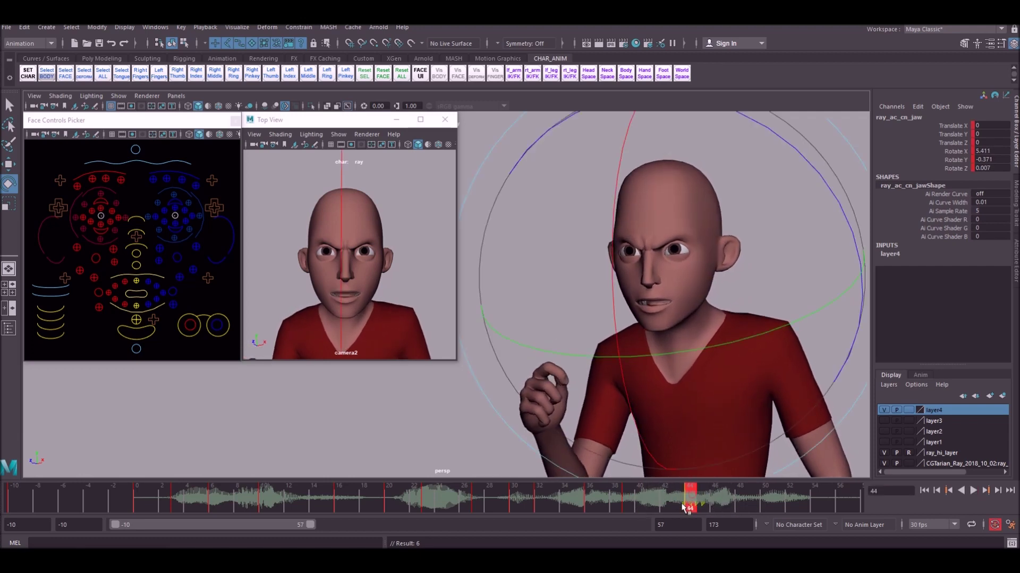
pyautogui.moveTo(682, 502); pyautogui.dragTo(709, 493)
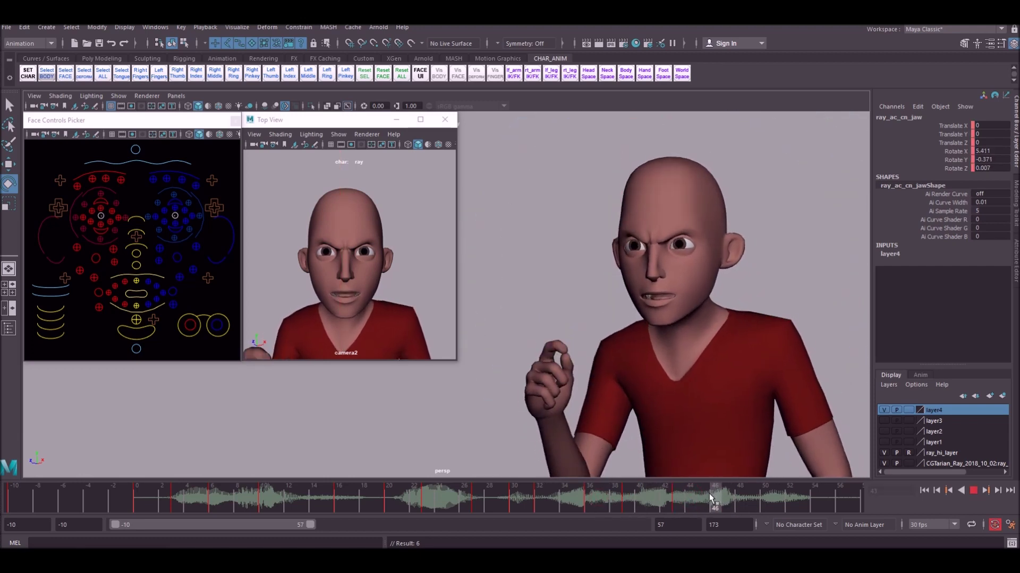
pyautogui.hotkey('alt', 'v')
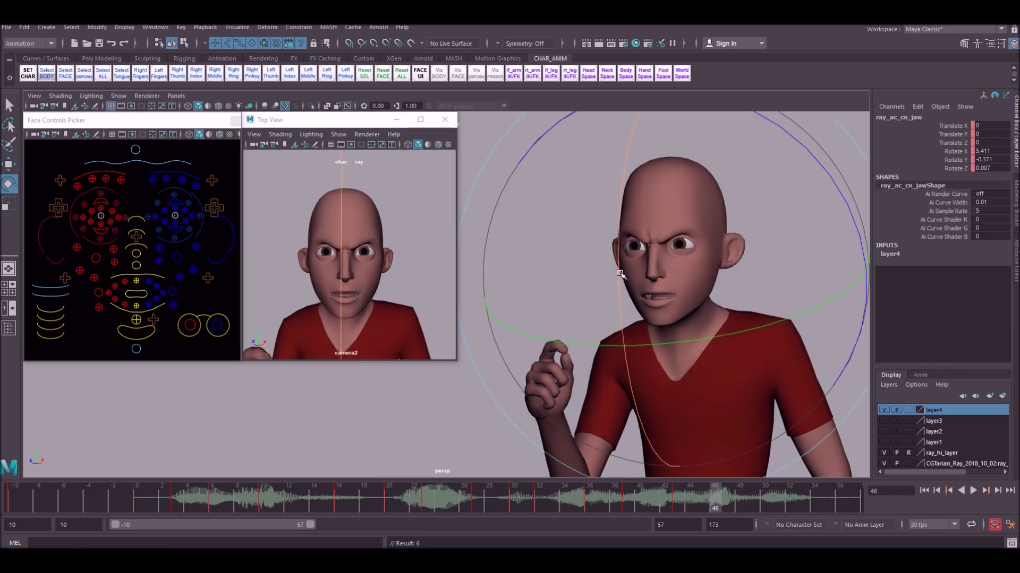
# Open the jaw at frame 46 to about 10 in X and close it at frame 49 to about 3.9.
pyautogui.moveTo(617, 272); pyautogui.dragTo(620, 289)
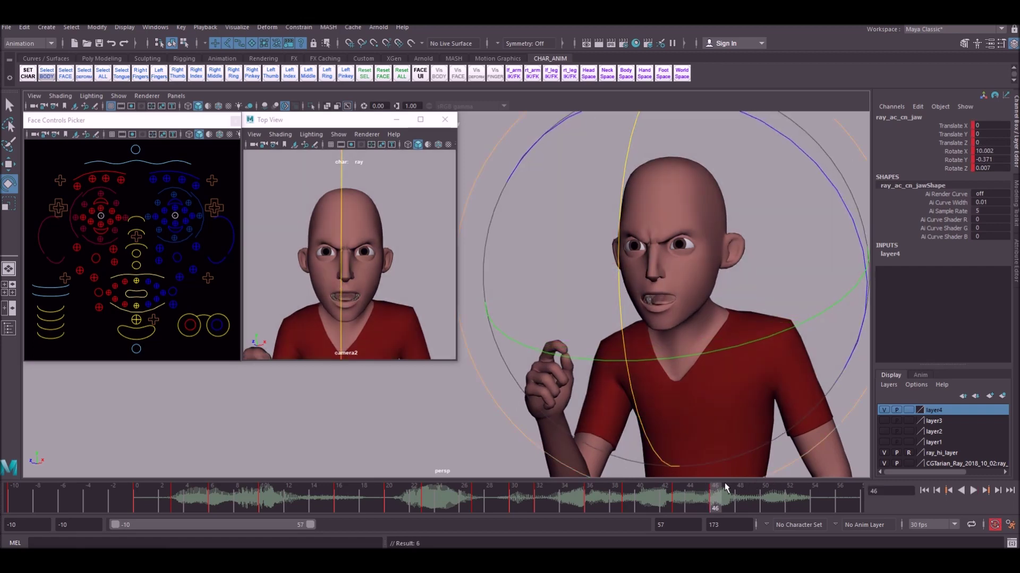
pyautogui.moveTo(722, 496); pyautogui.dragTo(745, 500)
pyautogui.hotkey('alt', 'v')
pyautogui.moveTo(617, 271); pyautogui.dragTo(616, 243)
# Open the jaw at frame 51, rotating its control to about 7.2 in X, and play back the dialogue.
pyautogui.click(777, 501)
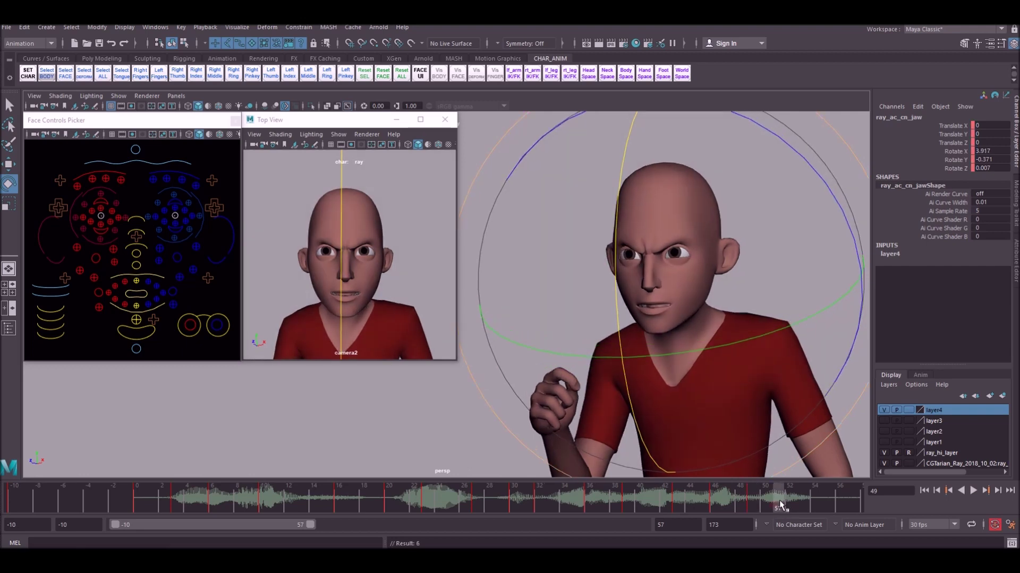
pyautogui.moveTo(616, 246); pyautogui.dragTo(617, 260)
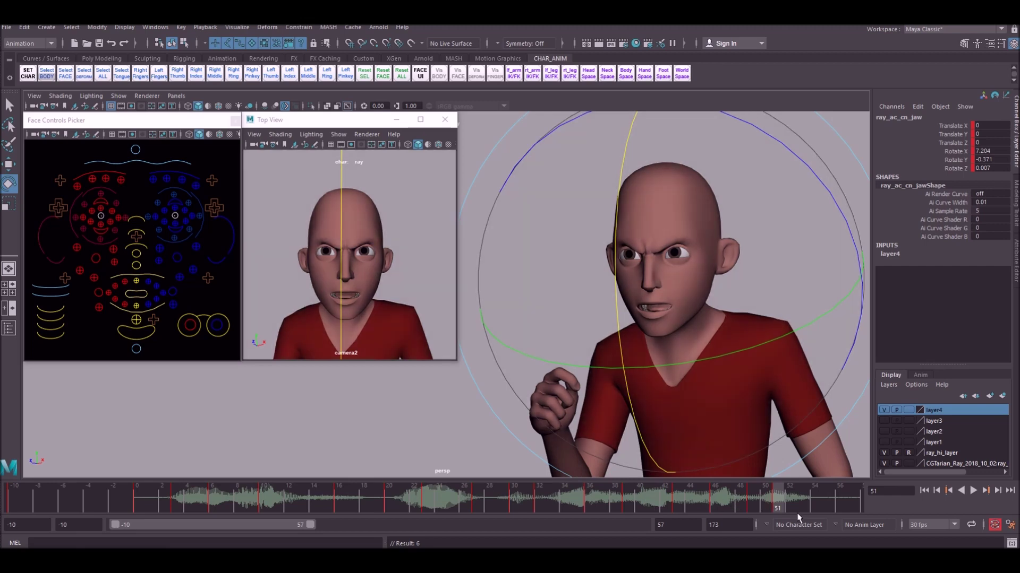
pyautogui.click(643, 495)
pyautogui.hotkey('alt', 'v')
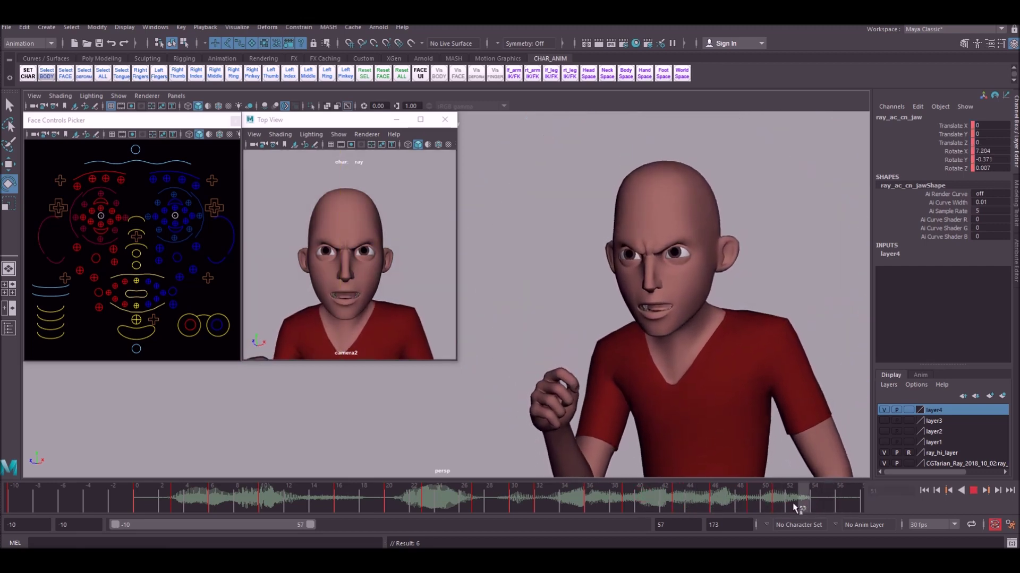
pyautogui.hotkey('alt', 'v')
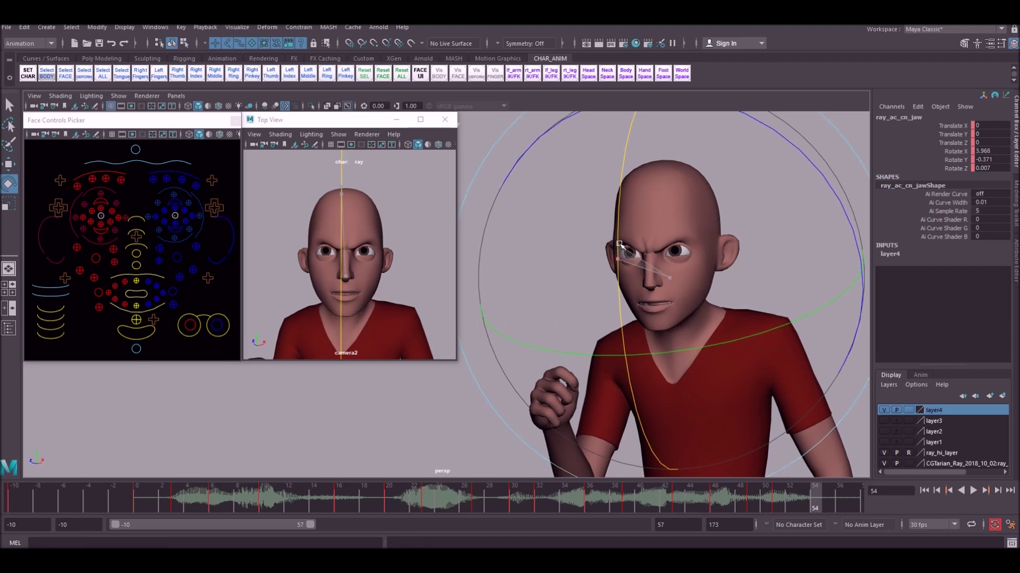
# Close the jaw at frame 54, rotating its control to about 2.2 in X, key the pose and scrub to frame 57.
pyautogui.moveTo(619, 235); pyautogui.dragTo(620, 239, button='middle')
pyautogui.moveTo(620, 240); pyautogui.dragTo(619, 241)
pyautogui.press('s')
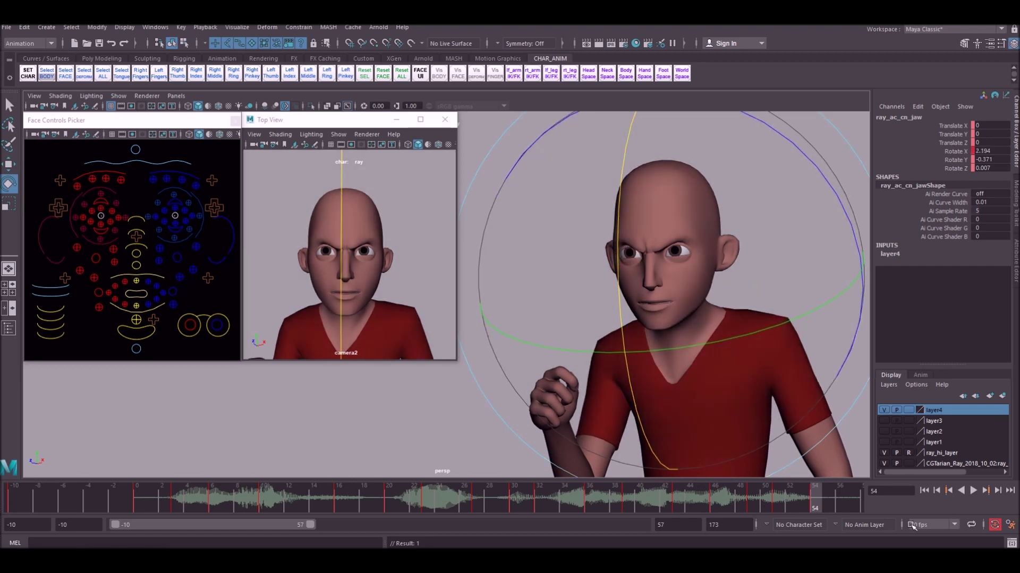
pyautogui.moveTo(830, 501); pyautogui.dragTo(857, 498)
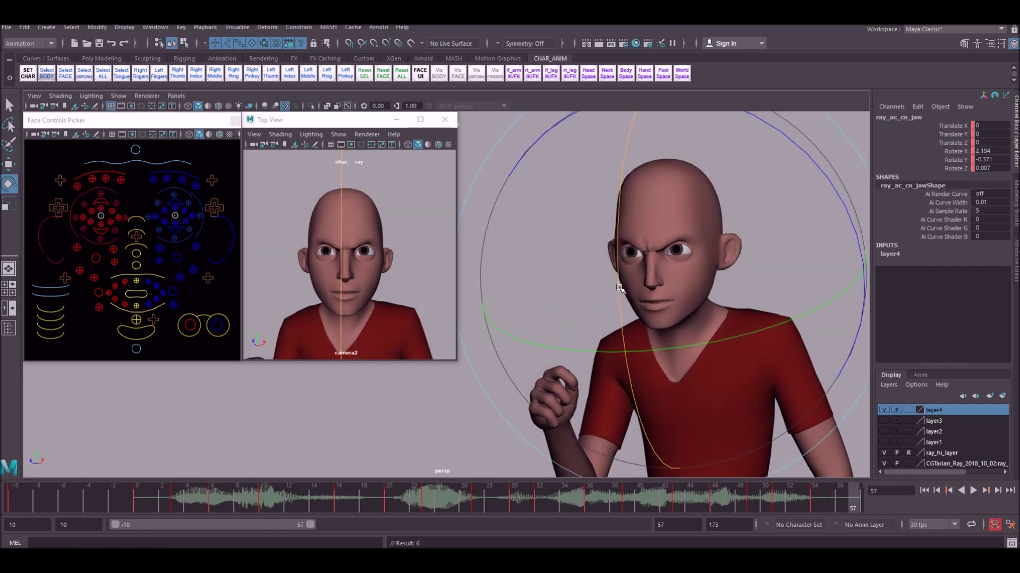
# Deselect the jaw control, play the whole animation from frame -10 and return to the start.
pyautogui.hotkey('alt', 'shift', 'v')
pyautogui.press('w')
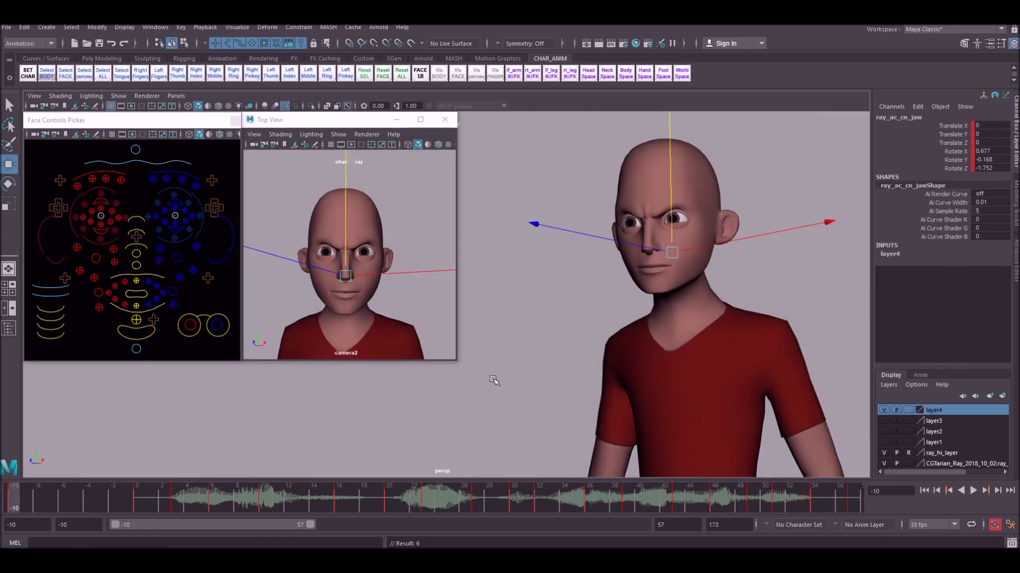
pyautogui.click(493, 379)
pyautogui.click(973, 491)
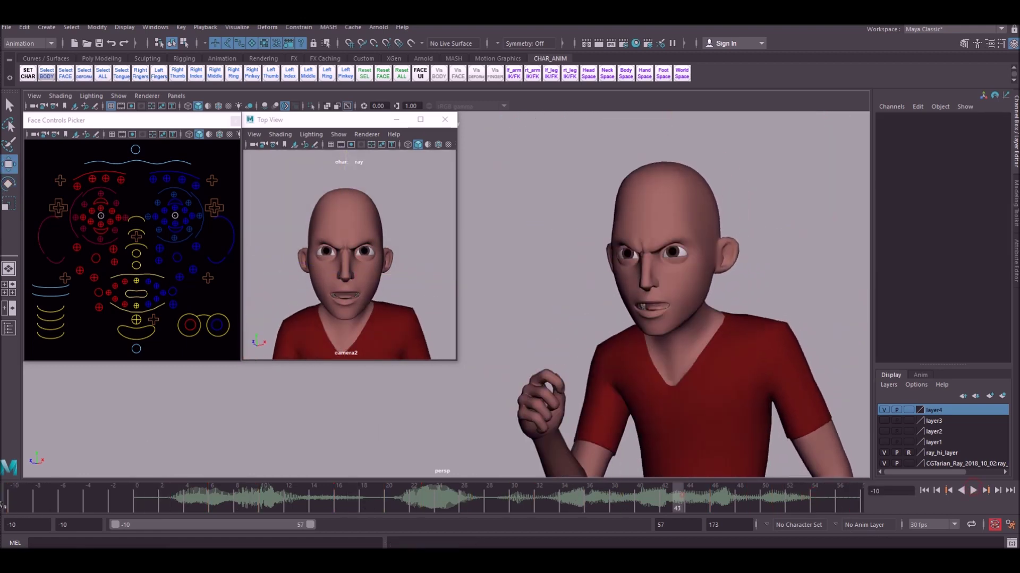
pyautogui.press('Escape')
pyautogui.hotkey('alt', 'shift', 'v')
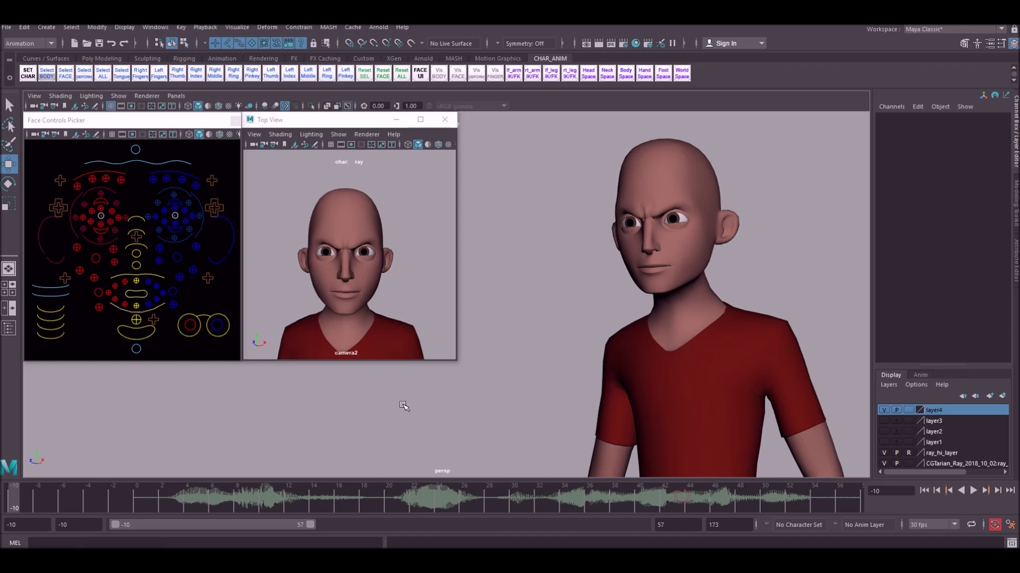
# Reselect the jaw control and scrub between frames -10 and 16 to review the jaw motion against the audio.
pyautogui.click(128, 338)
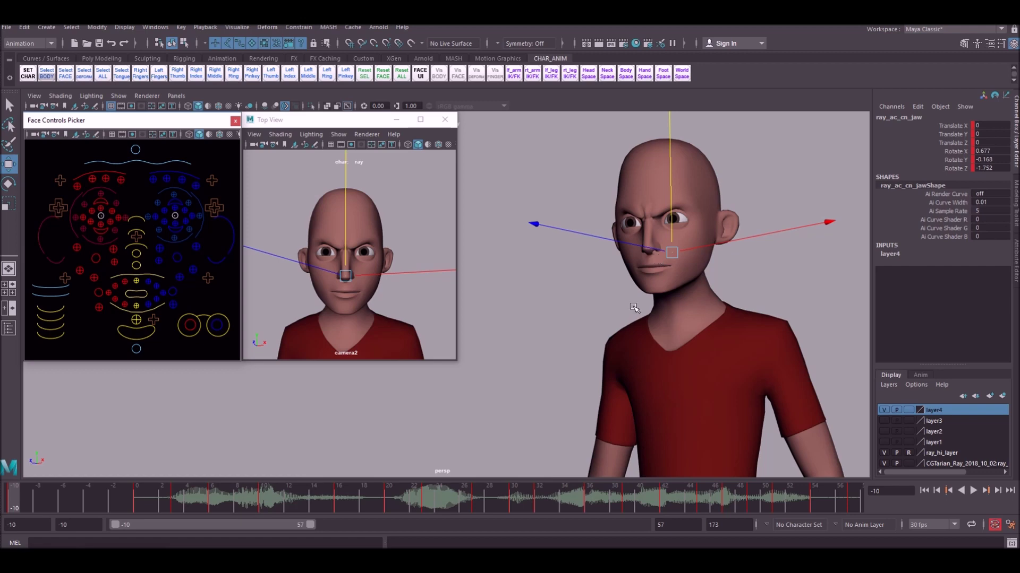
pyautogui.moveTo(185, 500); pyautogui.dragTo(338, 499)
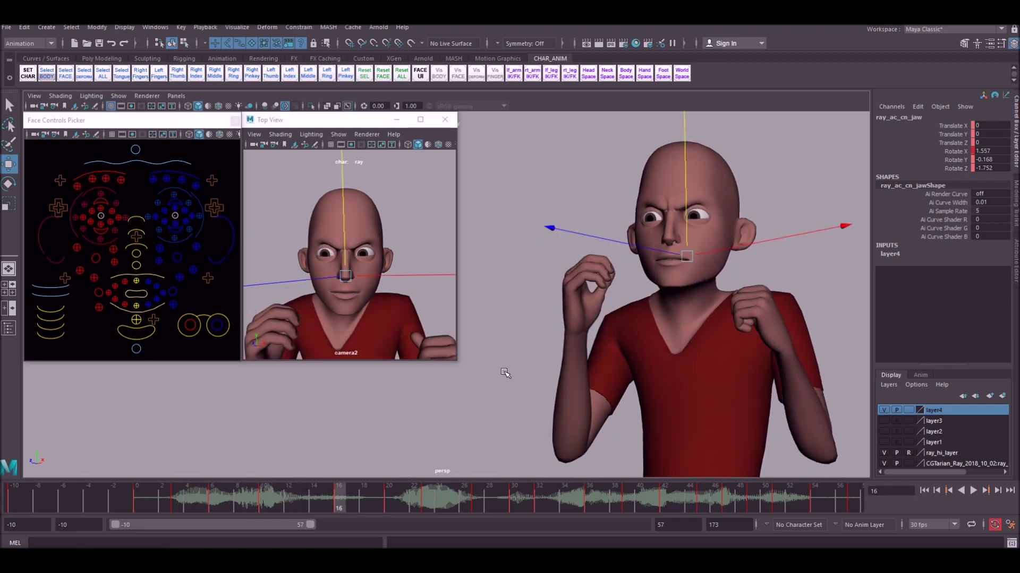
pyautogui.moveTo(375, 493); pyautogui.dragTo(15, 499)
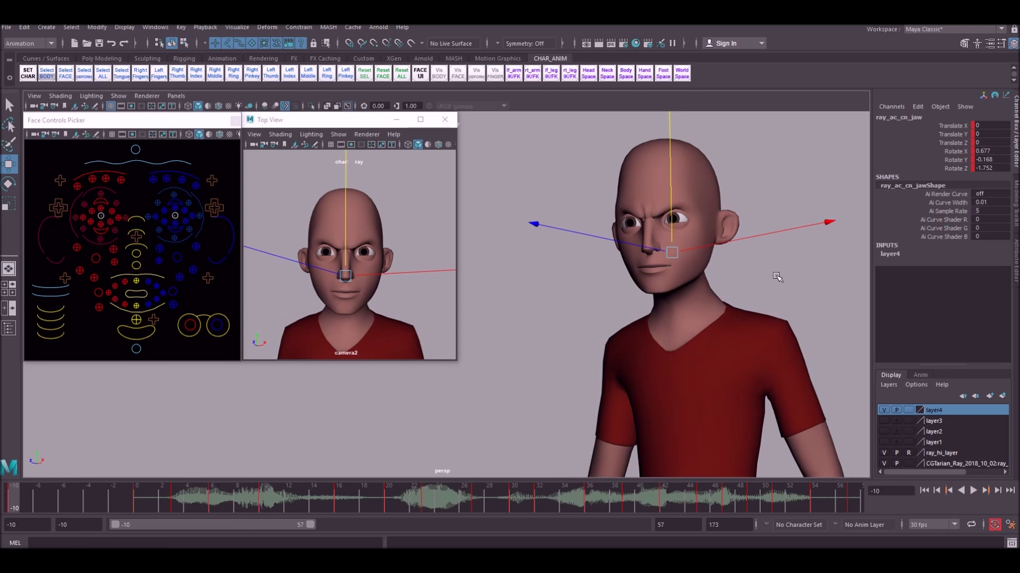
pyautogui.press('.')
pyautogui.press('.')
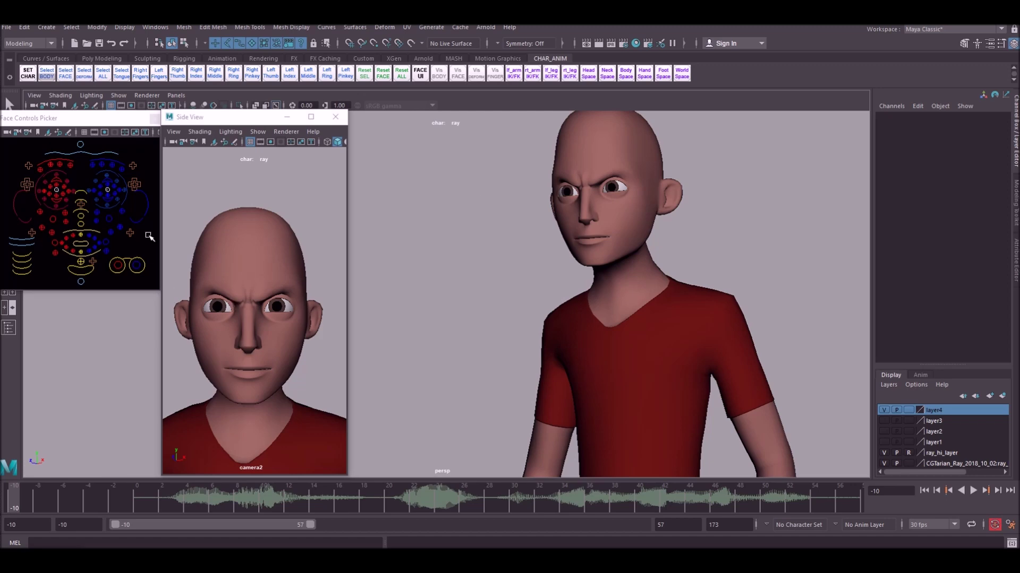
# Select the lower lip and right mouth corner controls in turn to examine the available mouth controls.
pyautogui.click(133, 245)
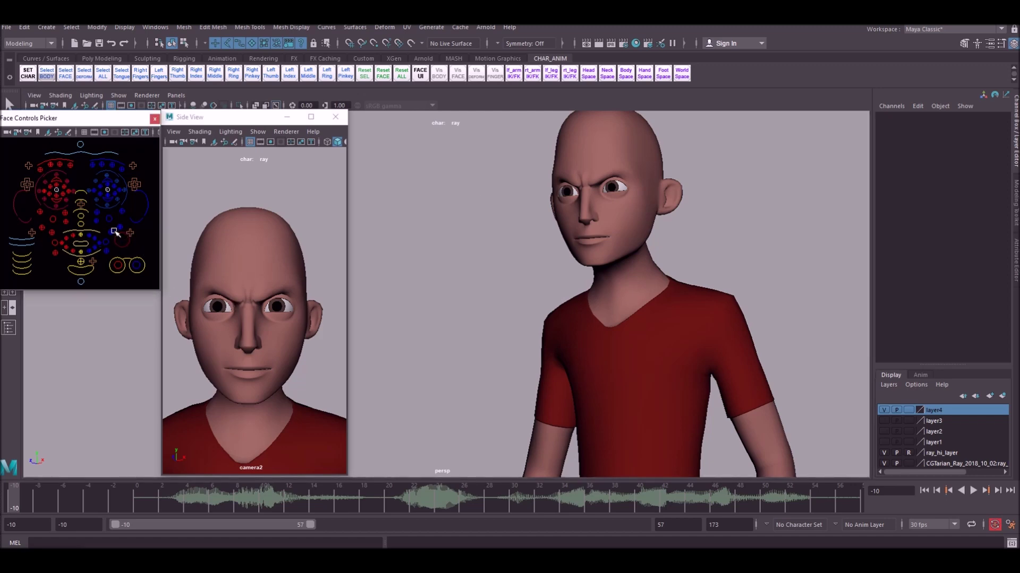
pyautogui.click(72, 254)
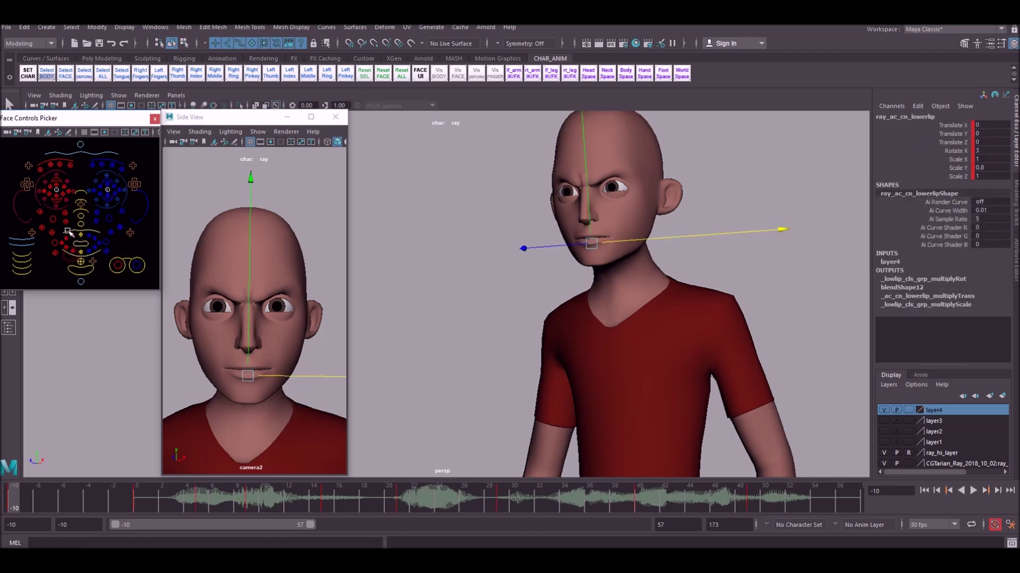
pyautogui.click(69, 232)
pyautogui.click(55, 215)
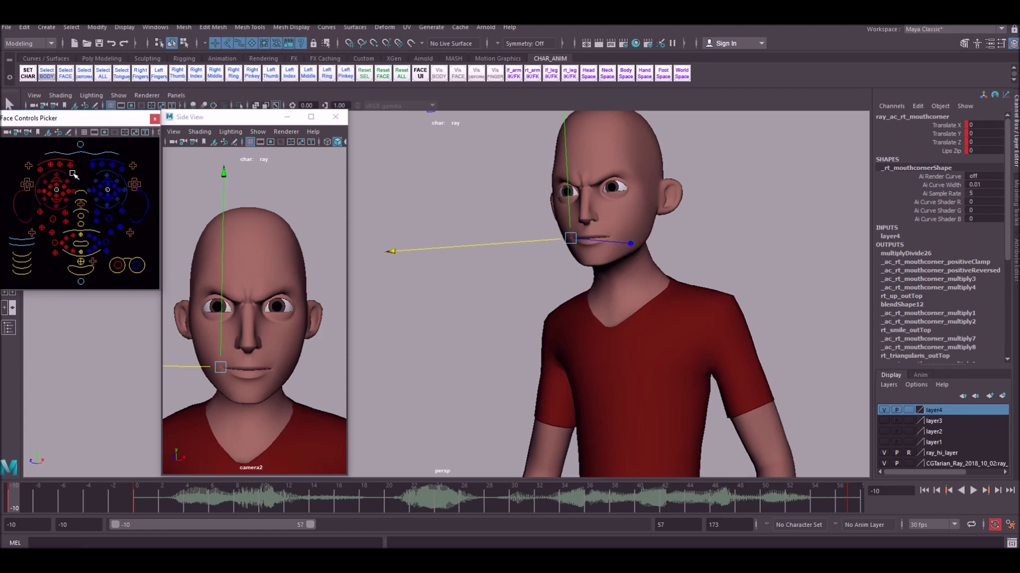
# Try raising the right upper lip controls in Y and undo the move.
pyautogui.click(71, 235)
pyautogui.click(227, 295)
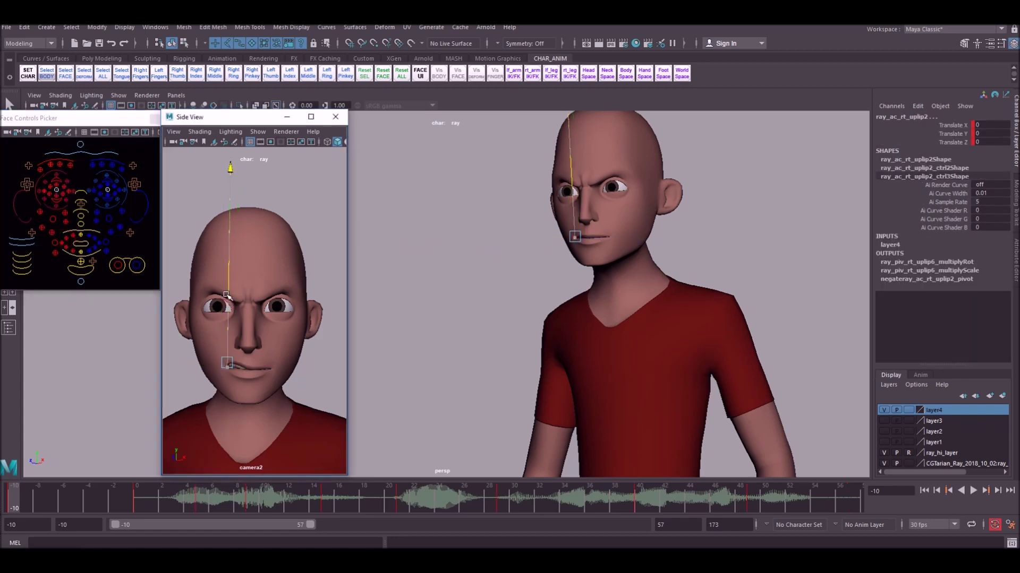
pyautogui.moveTo(227, 295); pyautogui.dragTo(227, 296)
pyautogui.hotkey('ctrl', 'z')
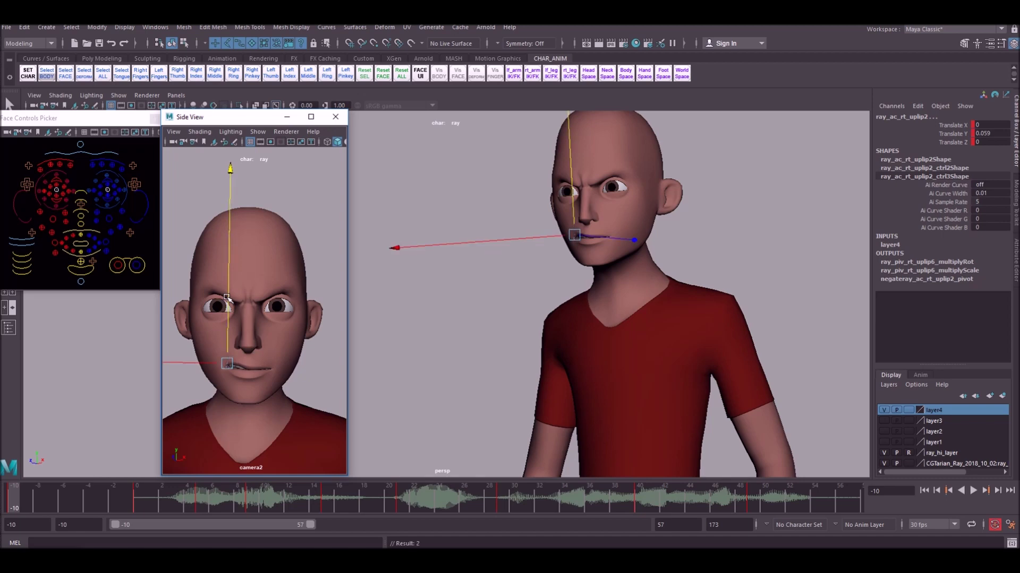
# Select both mouth corner controls, try moving them sideways and undo the move.
pyautogui.click(77, 246)
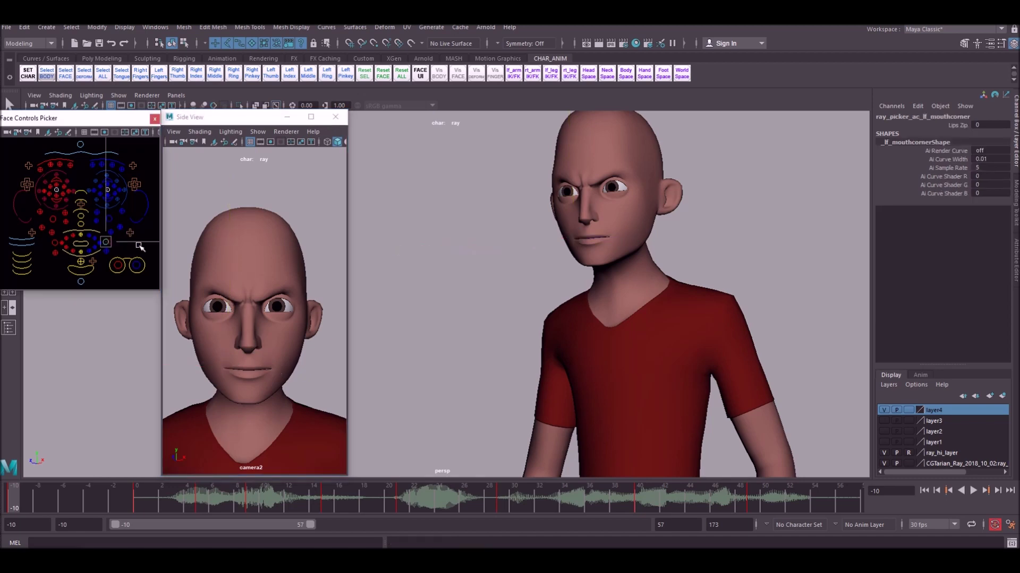
pyautogui.moveTo(56, 244); pyautogui.dragTo(138, 251)
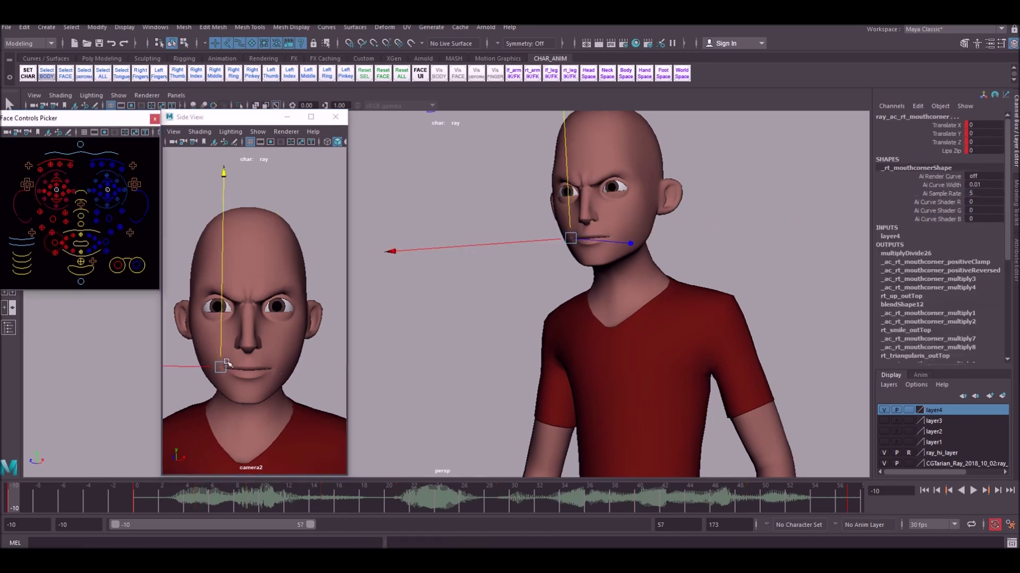
pyautogui.moveTo(205, 368); pyautogui.dragTo(198, 365)
pyautogui.hotkey('ctrl', 'z')
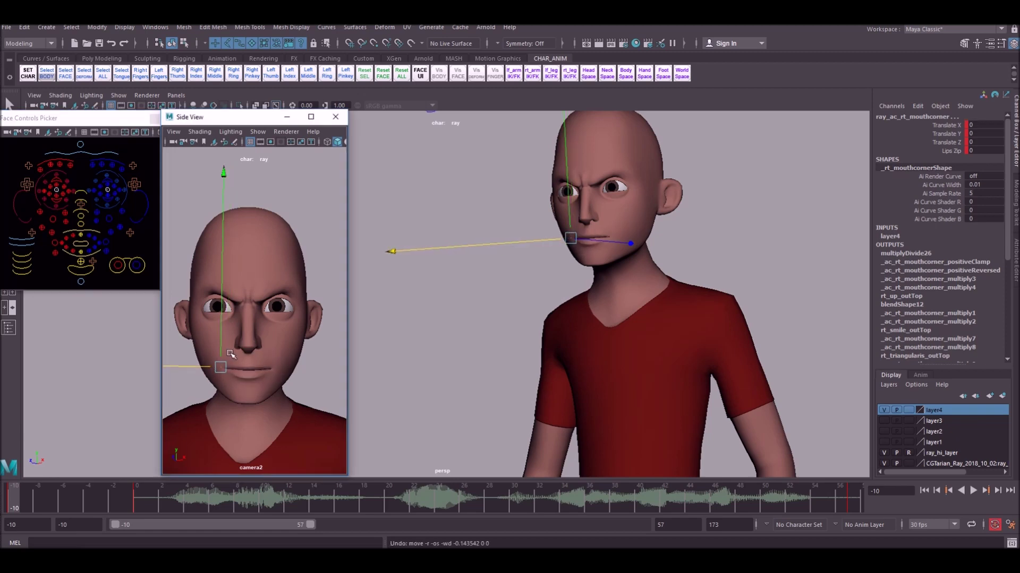
# Widen the mouth corners at frame 2 to about 0.23 in X and narrow them at frame 4 to about -0.8.
pyautogui.moveTo(52, 503); pyautogui.dragTo(146, 500)
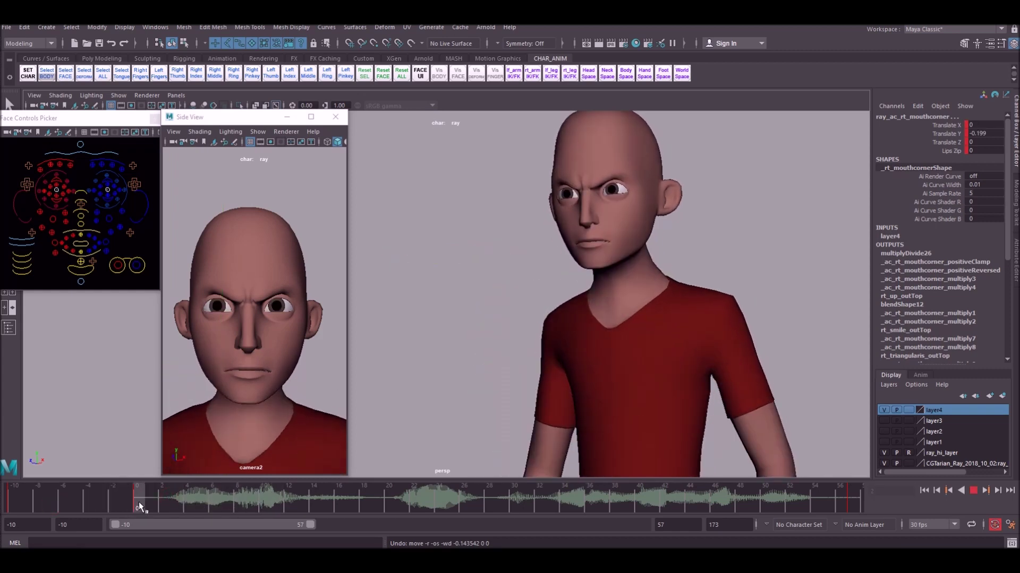
pyautogui.hotkey('alt', 'v')
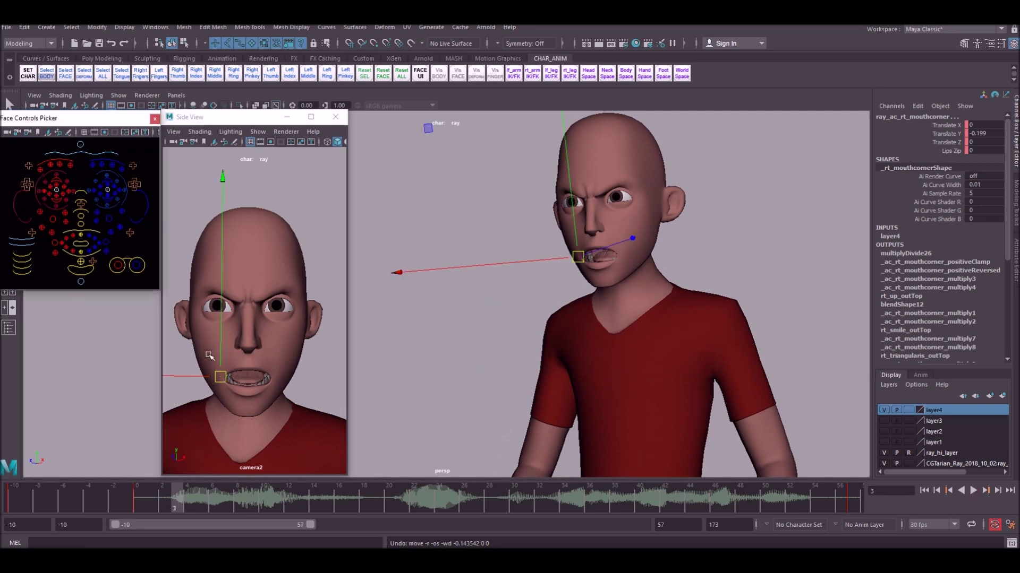
pyautogui.click(168, 499)
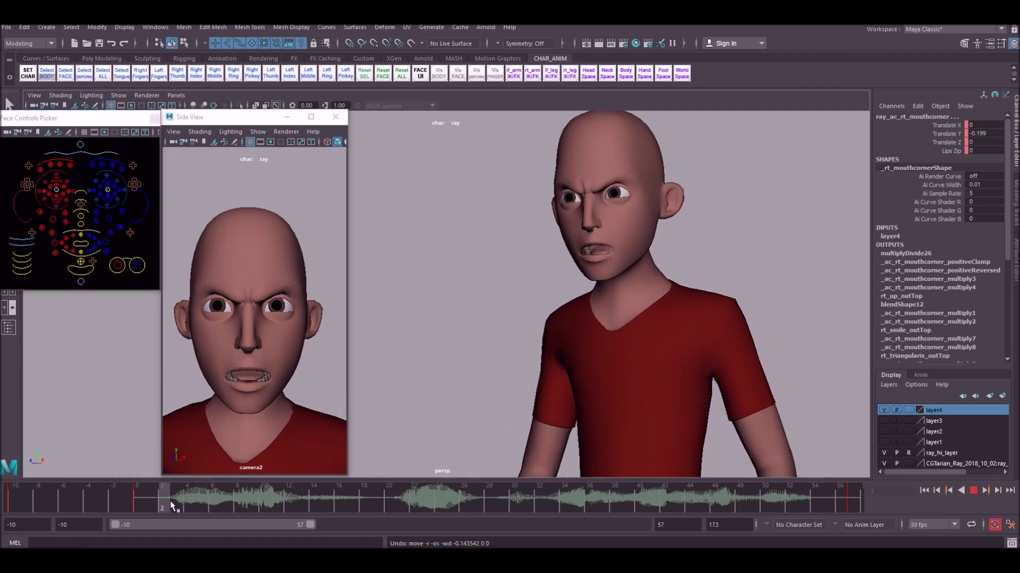
pyautogui.moveTo(193, 374); pyautogui.dragTo(191, 374)
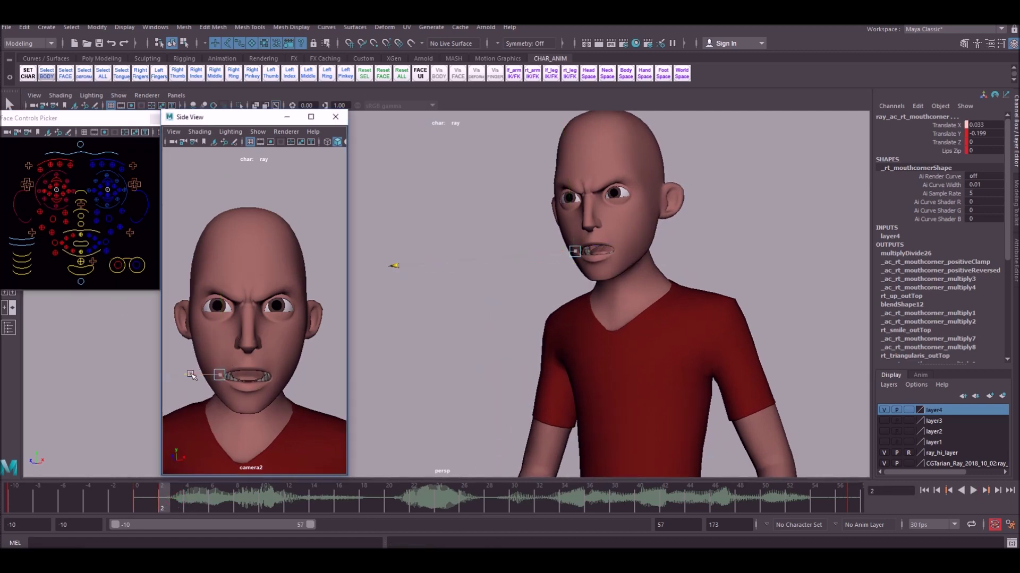
pyautogui.click(195, 498)
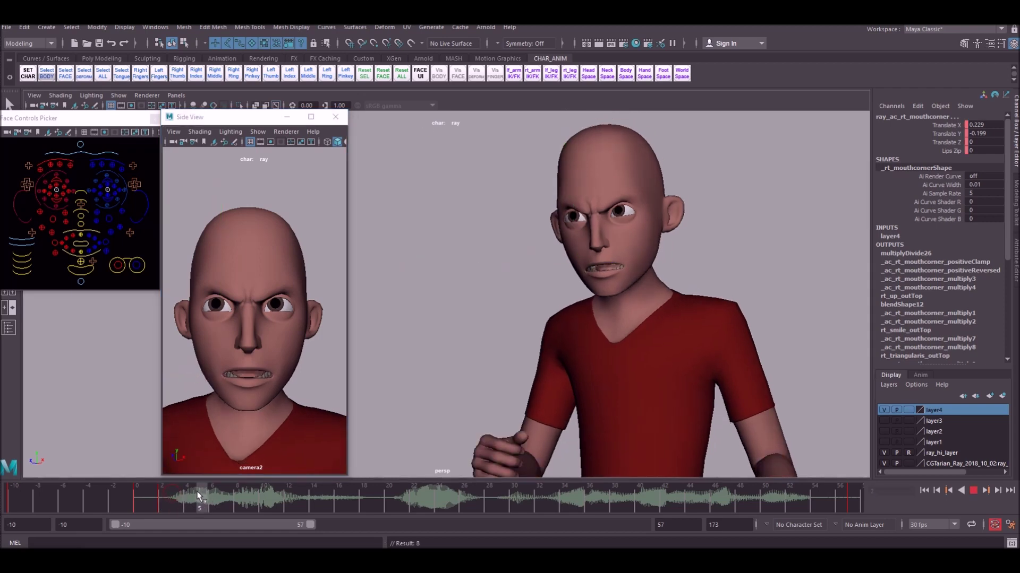
pyautogui.moveTo(174, 371)
pyautogui.mouseDown(button='middle')
pyautogui.moveTo(192, 374)
pyautogui.moveTo(186, 365)
pyautogui.mouseUp(button='middle')
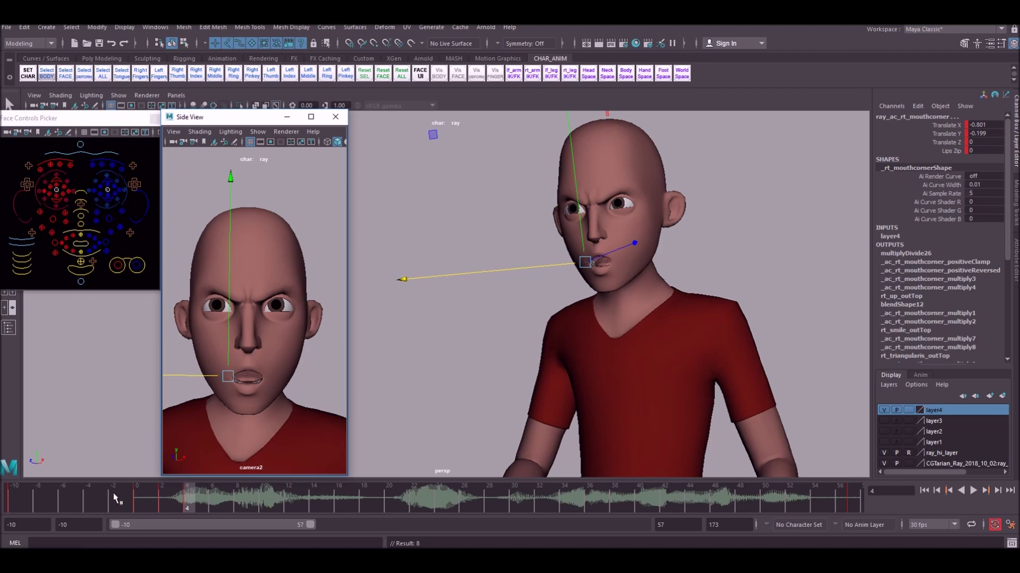
# Adjust the mouth corners at frame 10 to about 0.01 in X and key the pose.
pyautogui.moveTo(116, 498); pyautogui.dragTo(259, 500)
pyautogui.click(190, 377)
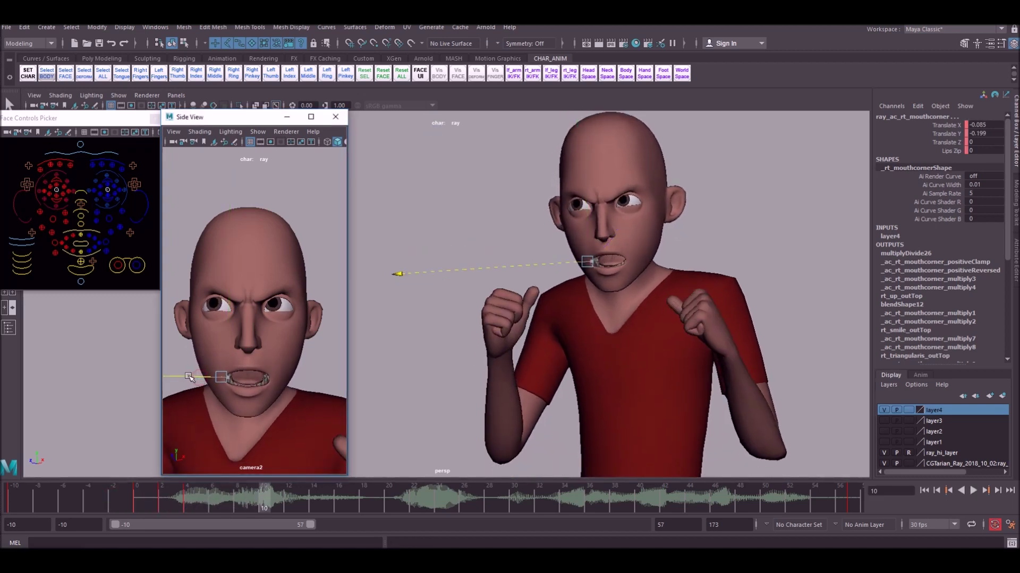
pyautogui.moveTo(187, 375); pyautogui.dragTo(189, 375)
pyautogui.press('s')
# Narrow the mouth corners at frame 16 to about -0.22 in X and move them at frame 23 to about -0.07.
pyautogui.moveTo(189, 501); pyautogui.dragTo(338, 502)
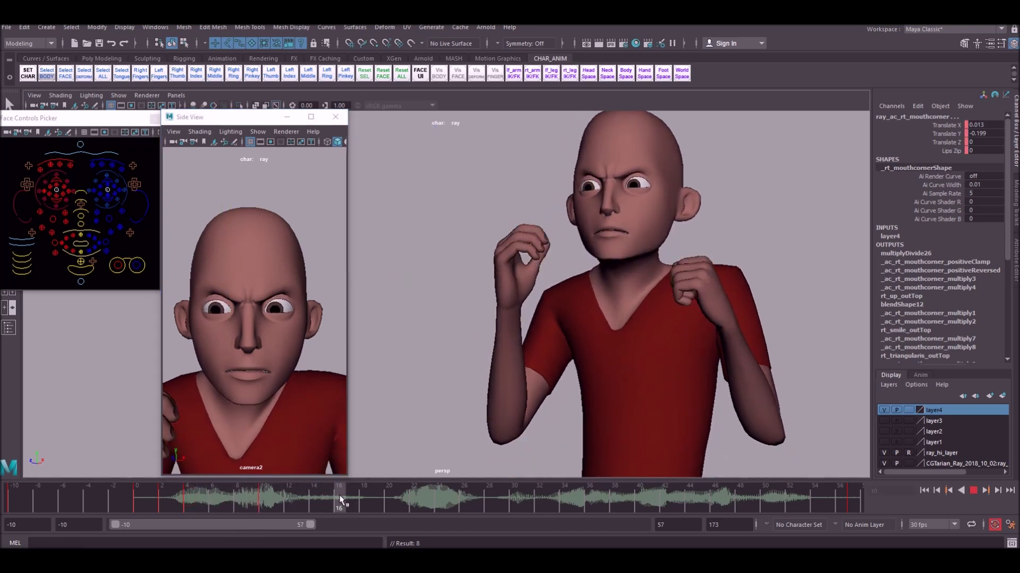
pyautogui.moveTo(193, 375); pyautogui.dragTo(195, 372)
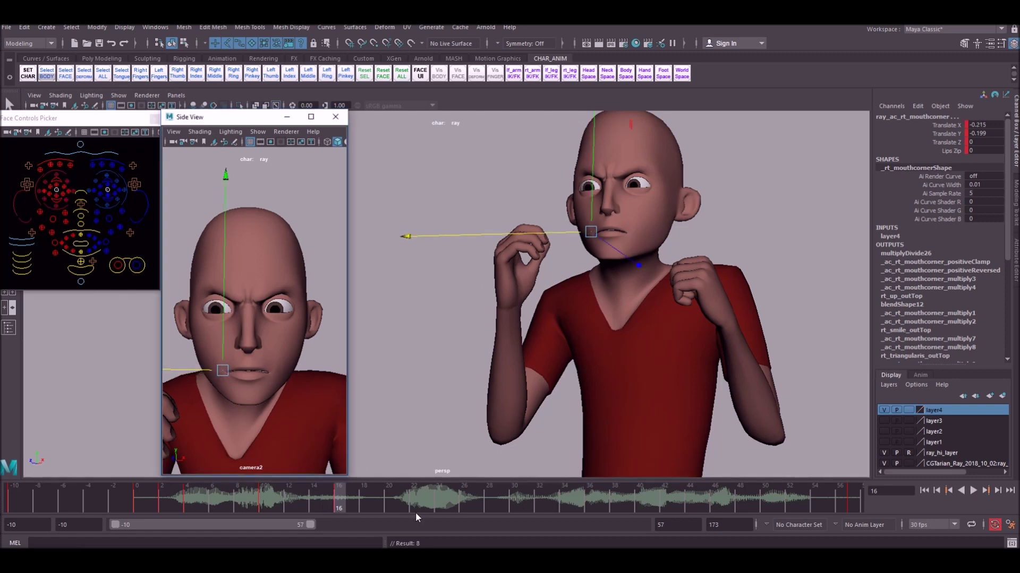
pyautogui.moveTo(397, 498); pyautogui.dragTo(431, 494)
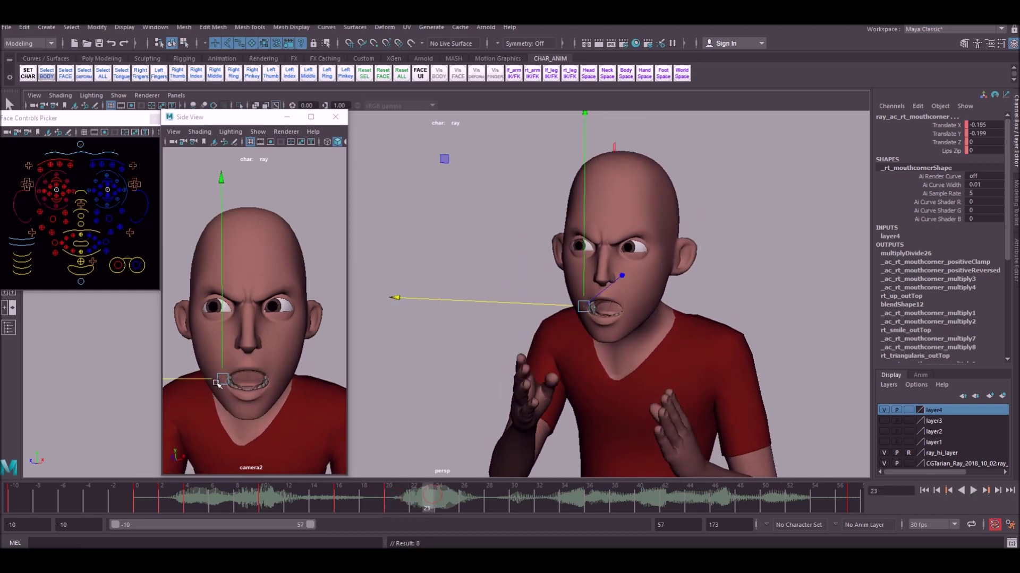
pyautogui.moveTo(195, 381); pyautogui.dragTo(196, 382)
pyautogui.hotkey('alt', 'v')
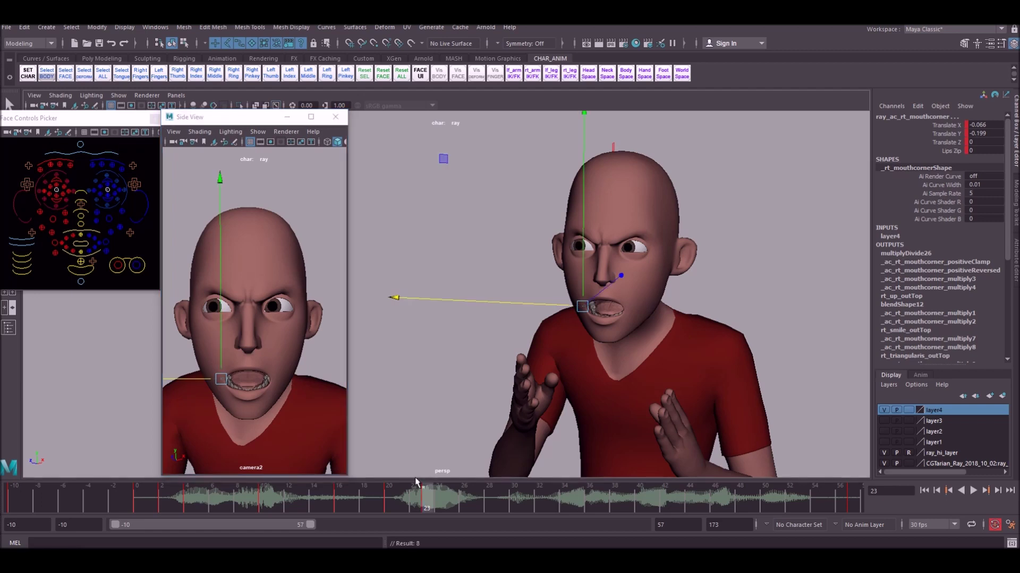
# Set the mouth corners at frame 27 to about -0.11 in X, and narrow and key them at frame 30.
pyautogui.click(477, 489)
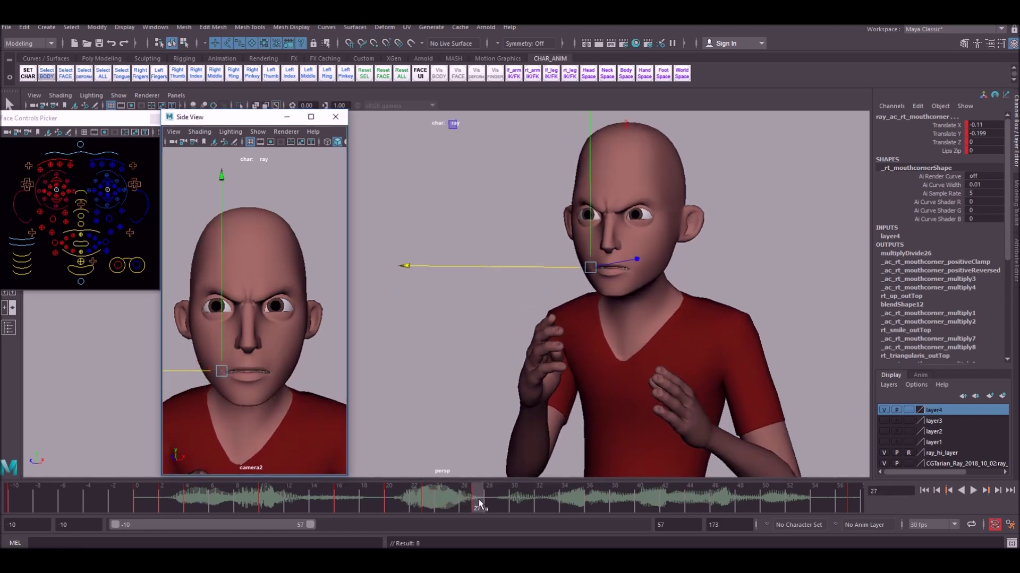
pyautogui.moveTo(479, 499); pyautogui.dragTo(514, 496)
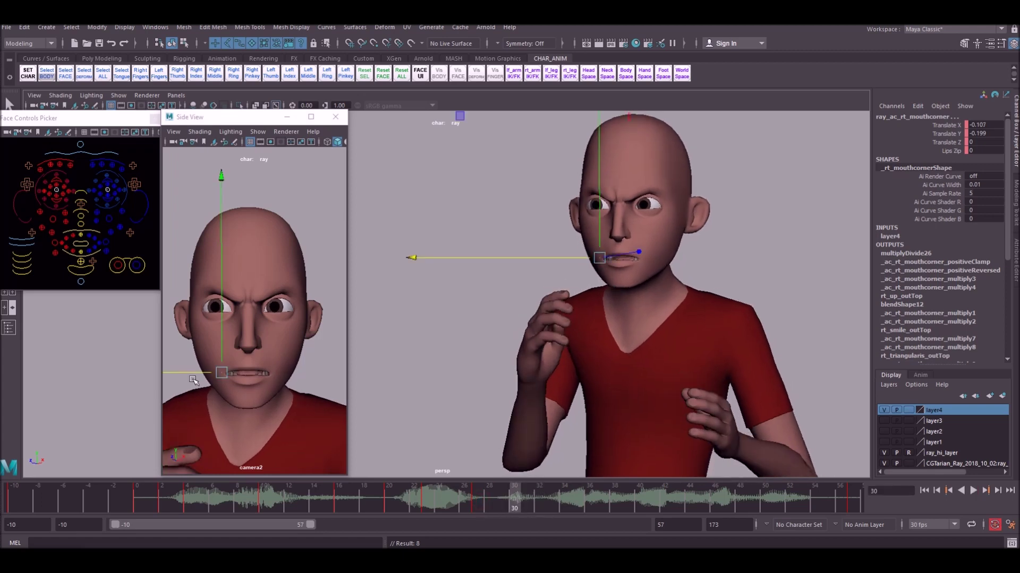
pyautogui.moveTo(193, 374); pyautogui.dragTo(194, 371)
pyautogui.press('s')
# Widen the mouth corners slightly at frame 36 and key the pose.
pyautogui.moveTo(467, 502); pyautogui.dragTo(542, 495)
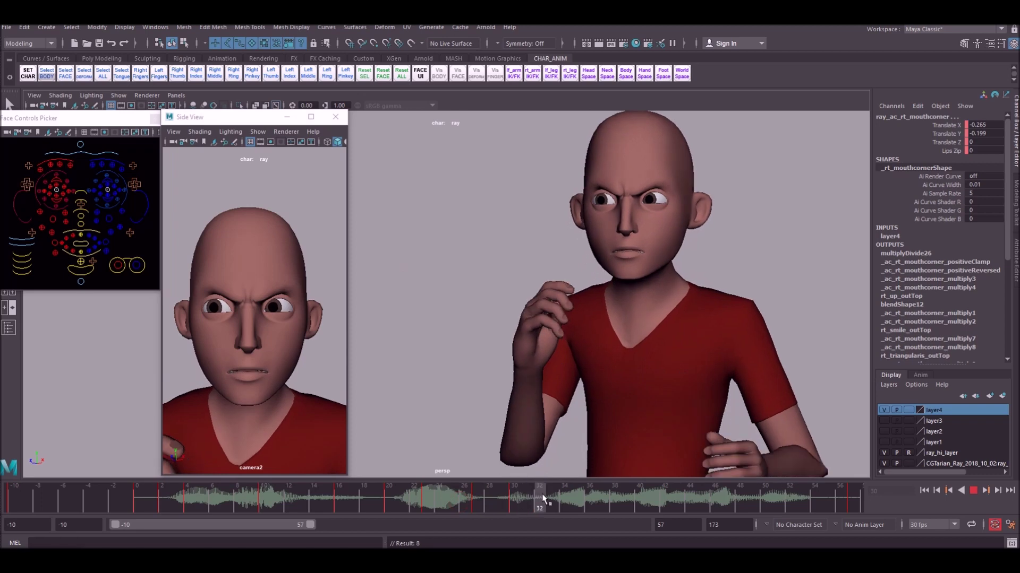
pyautogui.click(593, 493)
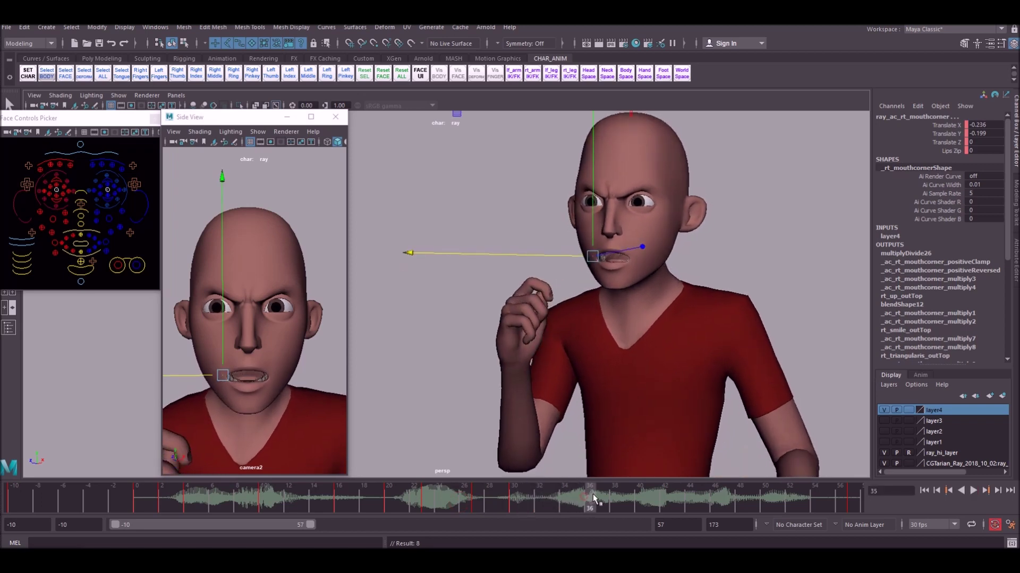
pyautogui.moveTo(593, 494)
pyautogui.mouseDown()
pyautogui.moveTo(576, 496)
pyautogui.moveTo(585, 493)
pyautogui.mouseUp()
pyautogui.moveTo(201, 376); pyautogui.dragTo(200, 375)
pyautogui.press('s')
# Play the animation from frame 28 and narrow the mouth corners at frame 40 to about -0.26 in X.
pyautogui.click(493, 494)
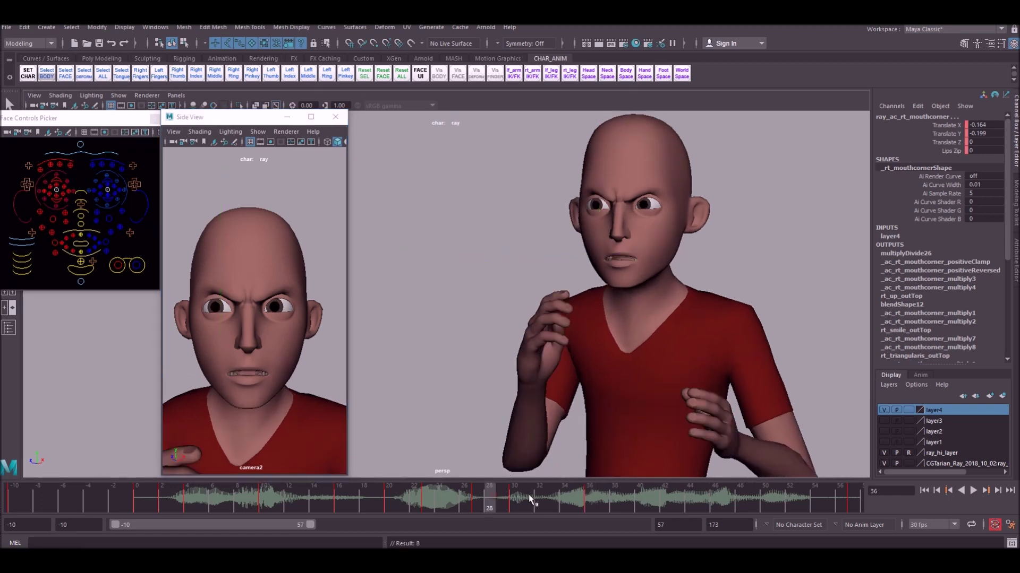
pyautogui.hotkey('alt', 'v')
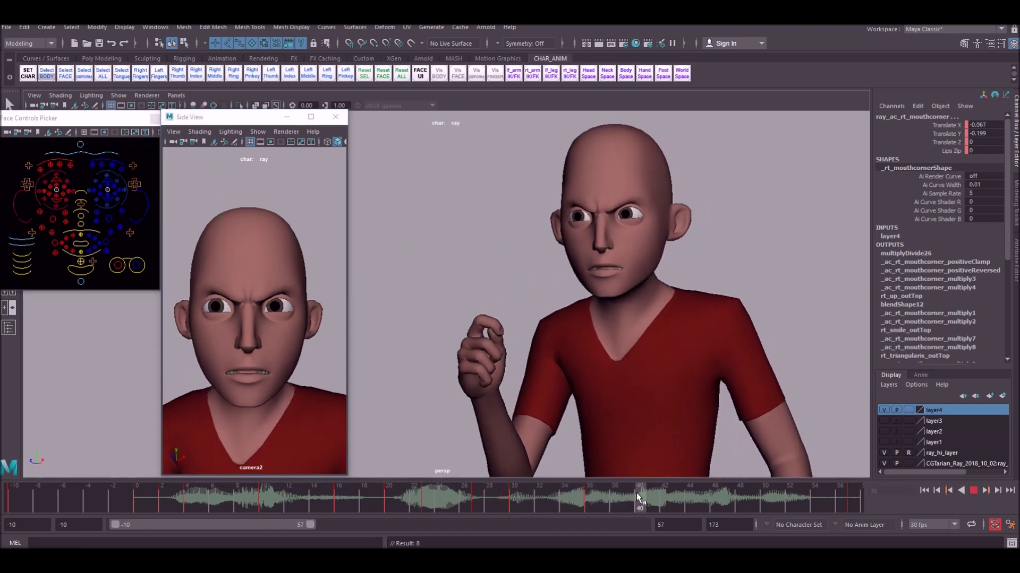
pyautogui.hotkey('alt', 'v')
pyautogui.moveTo(201, 374); pyautogui.dragTo(202, 373)
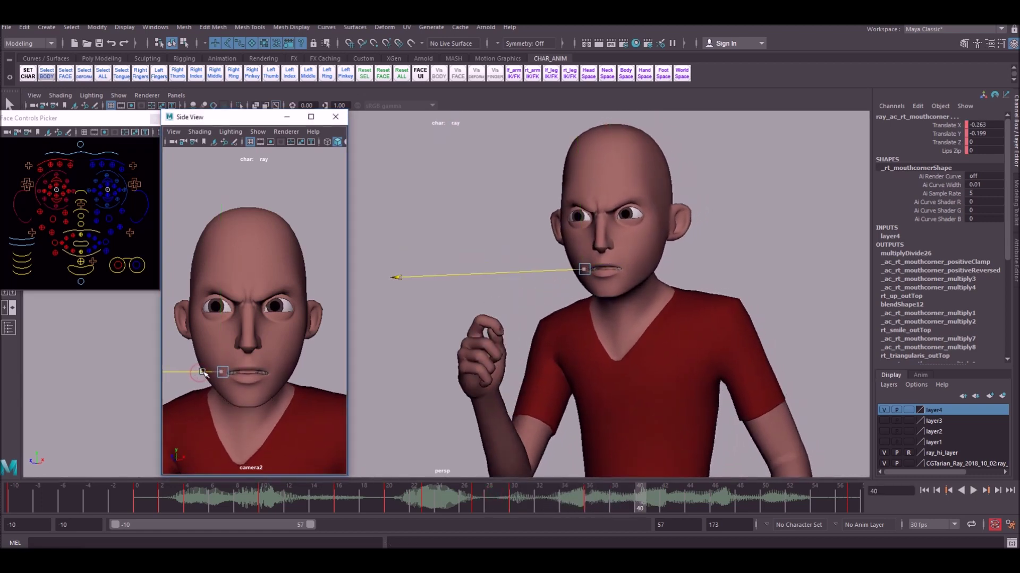
# Widen the mouth corners at frame 46 to about 0.04 in X, and widen and key them at frame 50.
pyautogui.moveTo(673, 492)
pyautogui.mouseDown()
pyautogui.moveTo(732, 492)
pyautogui.moveTo(718, 493)
pyautogui.mouseUp()
pyautogui.moveTo(207, 376); pyautogui.dragTo(204, 377)
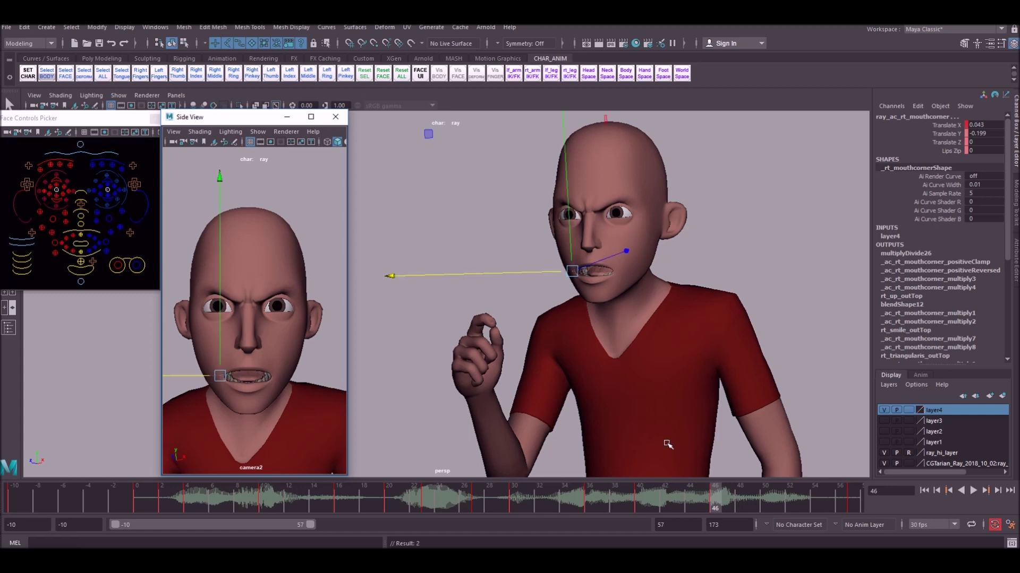
pyautogui.moveTo(651, 501)
pyautogui.mouseDown()
pyautogui.moveTo(792, 495)
pyautogui.moveTo(765, 496)
pyautogui.mouseUp()
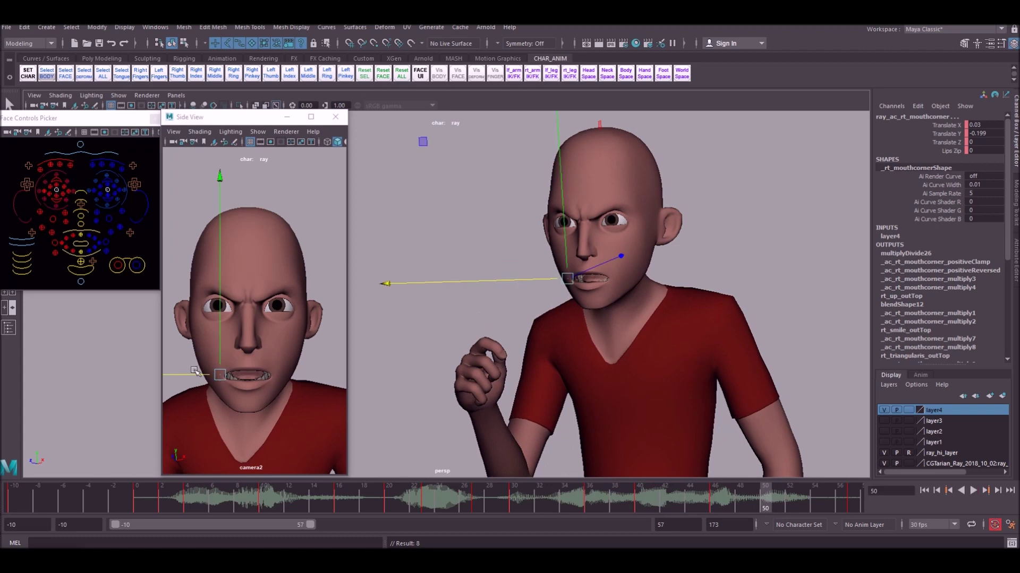
pyautogui.moveTo(196, 372); pyautogui.dragTo(190, 373)
pyautogui.press('s')
# Deselect the mouth corners and play the lip sync from the start to review it.
pyautogui.moveTo(764, 494); pyautogui.dragTo(891, 494)
pyautogui.click(767, 493)
pyautogui.hotkey('alt', 'shift', 'v')
pyautogui.click(831, 325)
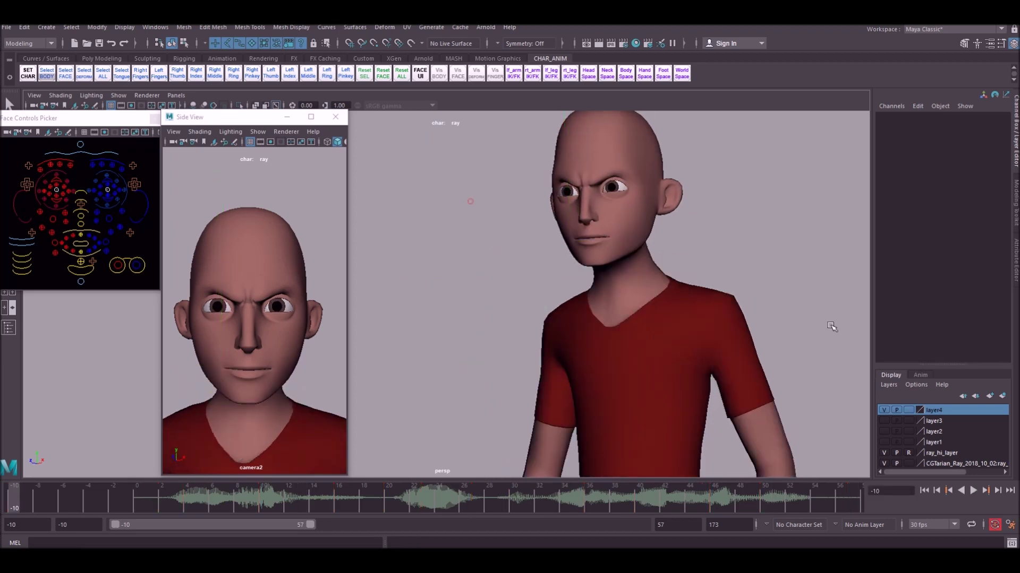
pyautogui.click(974, 491)
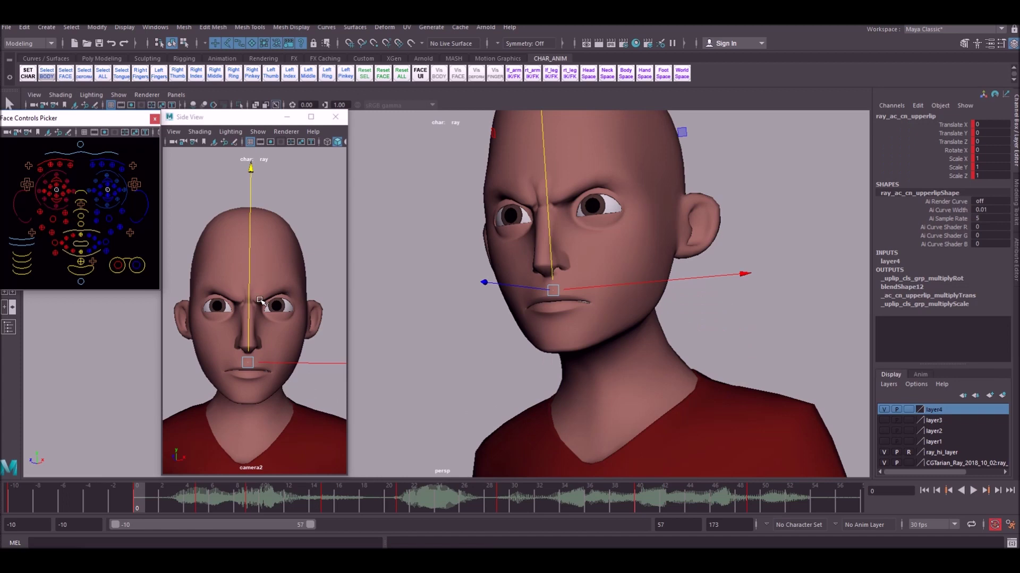
# Try raising the center upper lip control at frame 0 and undo the move.
pyautogui.moveTo(248, 303); pyautogui.dragTo(250, 300)
pyautogui.hotkey('ctrl', 'z')
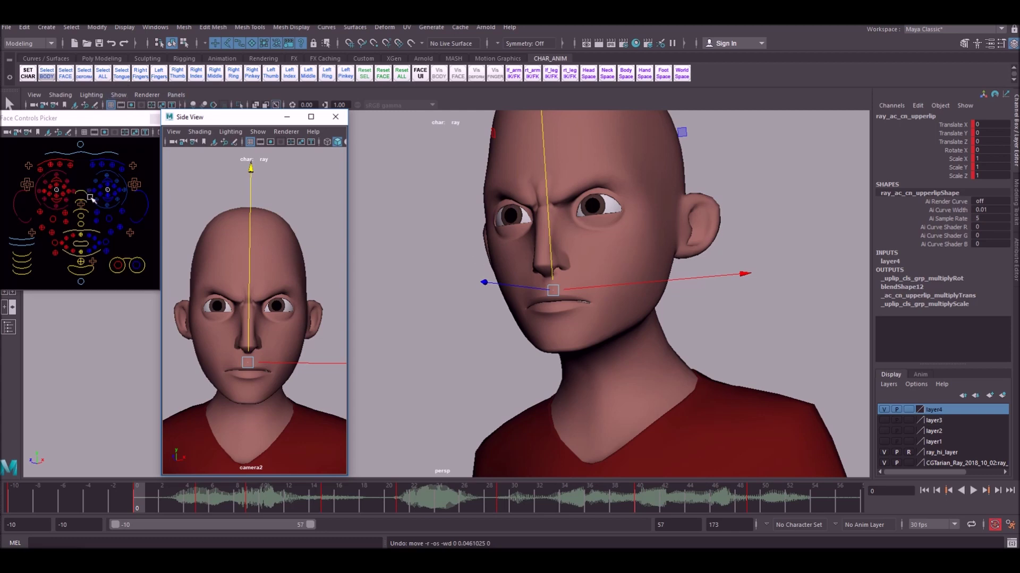
# Select both sneer controls, try raising them to lift the upper lip, and undo the moves.
pyautogui.click(97, 223)
pyautogui.click(66, 222)
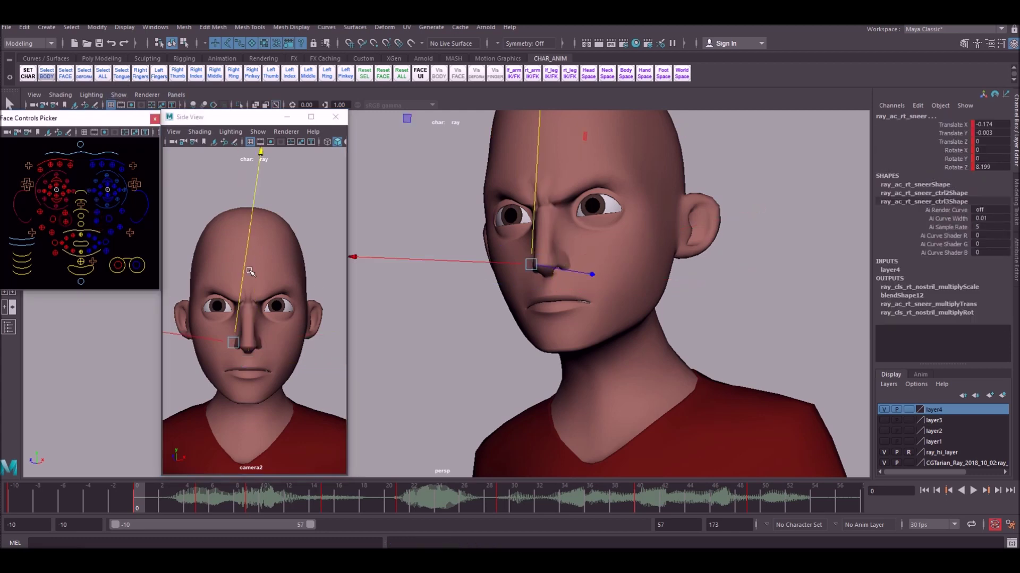
pyautogui.moveTo(243, 274); pyautogui.dragTo(247, 269, button='middle')
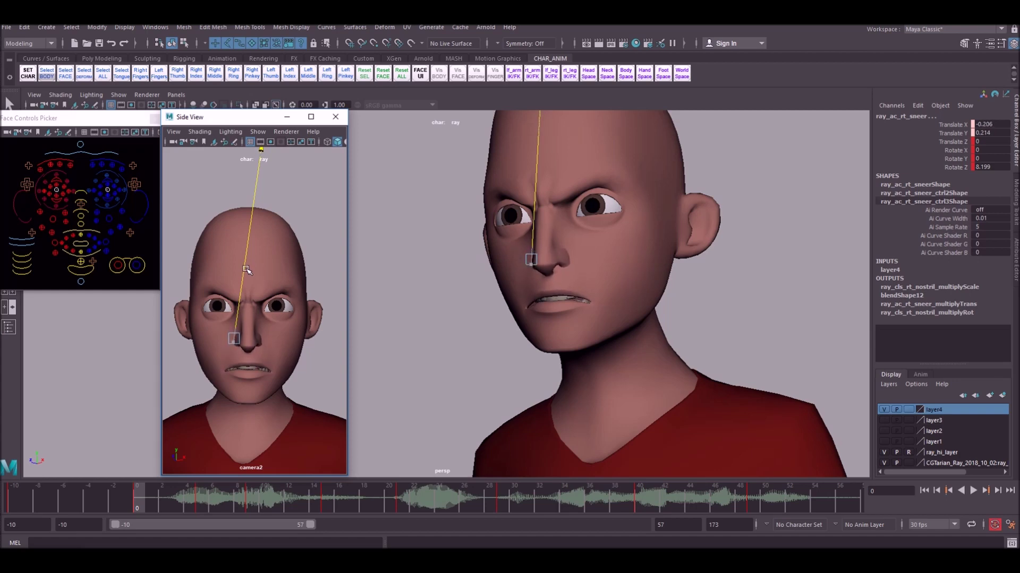
pyautogui.hotkey('ctrl', 'z')
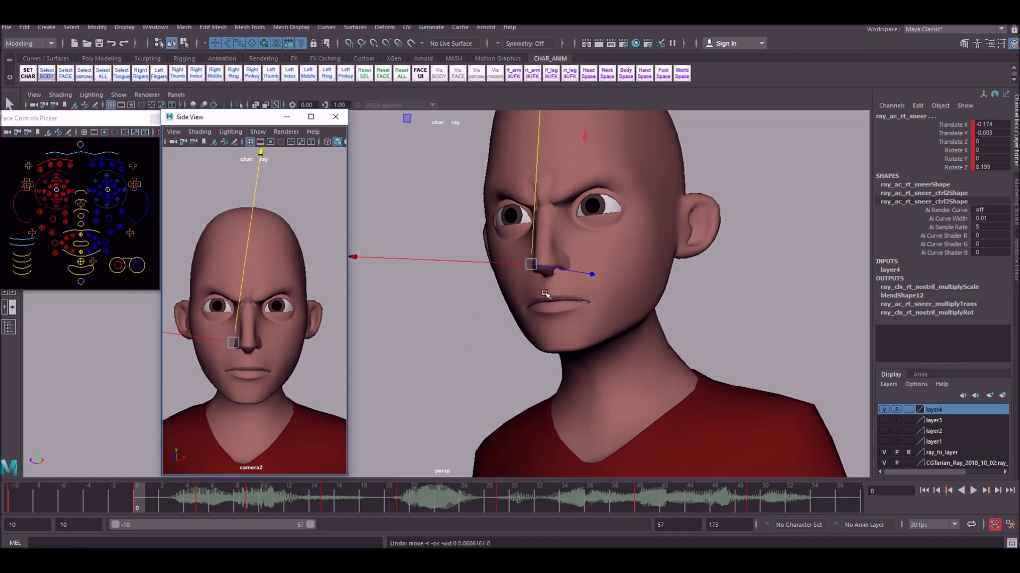
pyautogui.moveTo(532, 248); pyautogui.dragTo(533, 243)
pyautogui.hotkey('ctrl', 'z')
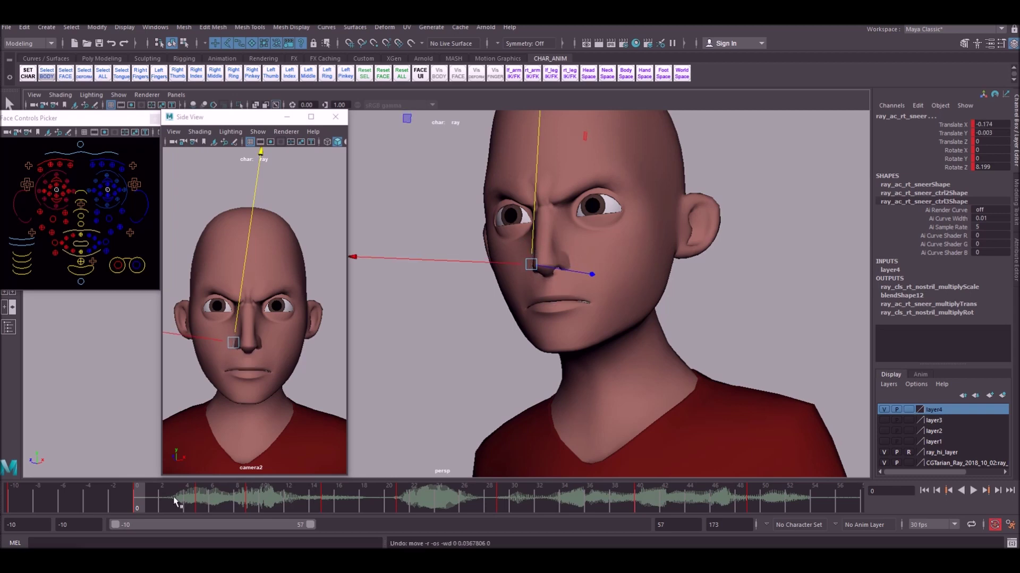
# Raise the sneer controls at frame 0 to about 0.18 in Y, and adjust them upward near the start of the timeline.
pyautogui.moveTo(143, 486)
pyautogui.mouseDown()
pyautogui.moveTo(174, 493)
pyautogui.moveTo(122, 493)
pyautogui.moveTo(137, 495)
pyautogui.mouseUp()
pyautogui.moveTo(530, 226); pyautogui.dragTo(530, 223)
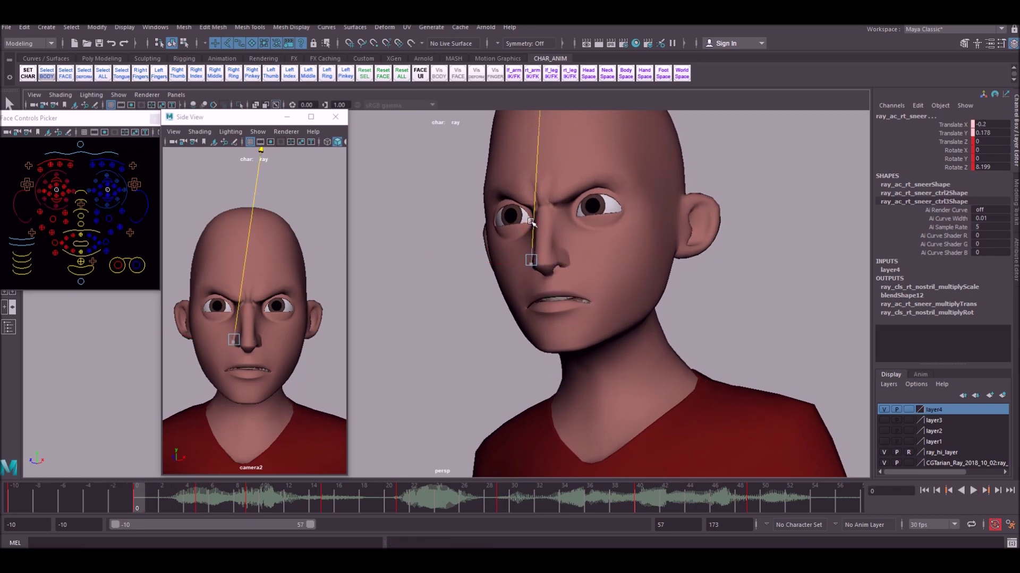
pyautogui.moveTo(530, 221); pyautogui.dragTo(532, 221, button='middle')
pyautogui.moveTo(531, 220); pyautogui.dragTo(531, 219)
pyautogui.moveTo(130, 498); pyautogui.dragTo(13, 497)
pyautogui.moveTo(532, 230); pyautogui.dragTo(532, 226)
# Raise the sneer controls further at frame 2, adjust them at frame 5, and review the following frames.
pyautogui.moveTo(69, 492); pyautogui.dragTo(166, 500)
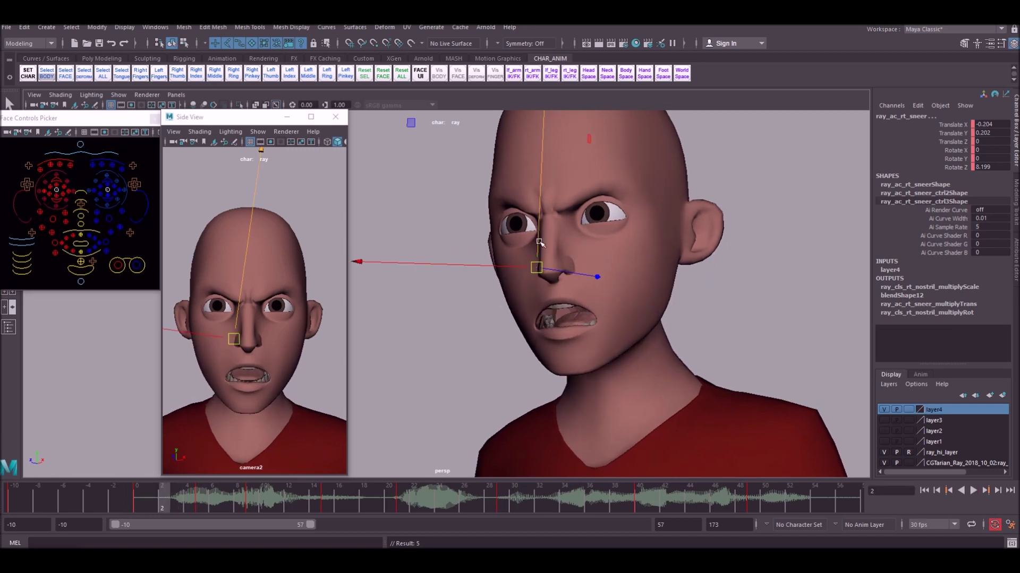
pyautogui.moveTo(538, 244); pyautogui.dragTo(537, 240)
pyautogui.moveTo(194, 502); pyautogui.dragTo(206, 499)
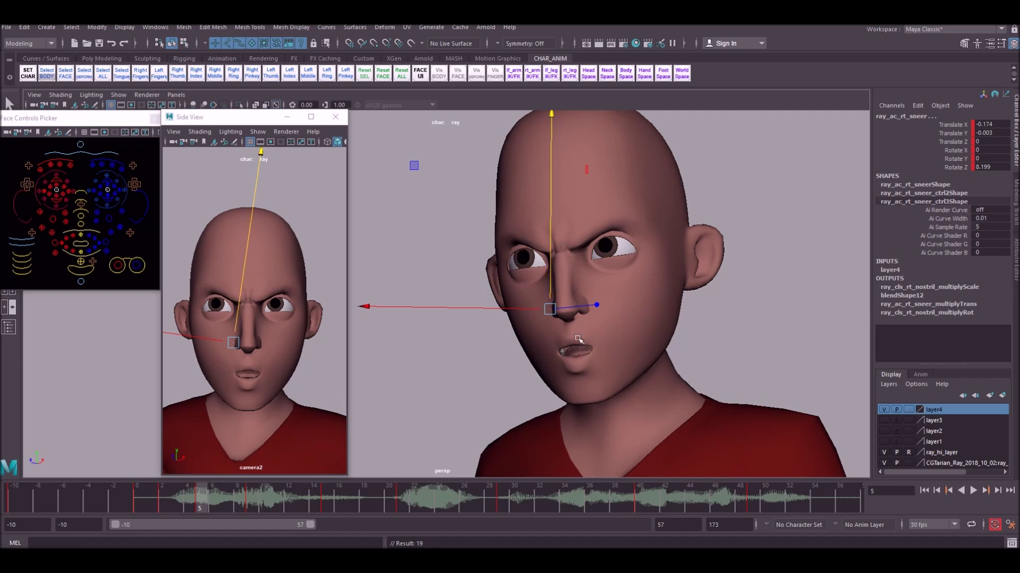
pyautogui.moveTo(554, 300)
pyautogui.mouseDown()
pyautogui.moveTo(550, 287)
pyautogui.moveTo(550, 300)
pyautogui.mouseUp()
pyautogui.click(297, 451)
pyautogui.moveTo(217, 511); pyautogui.dragTo(284, 493)
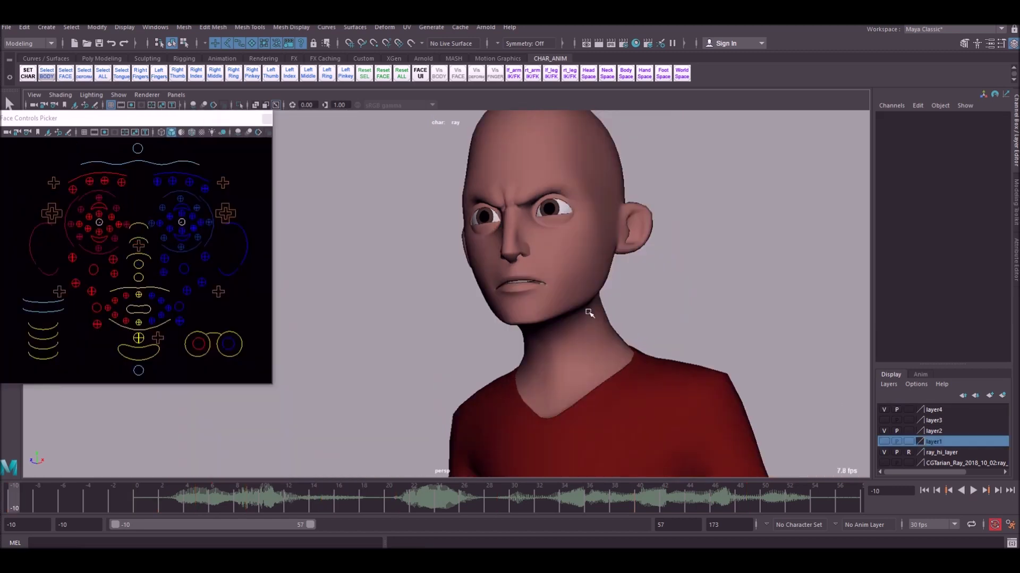
# Select both cheek controls, try raising them about 0.32 in Y, and undo the move.
pyautogui.click(183, 273)
pyautogui.keyDown('shift'); pyautogui.click(95, 274); pyautogui.keyUp('shift')
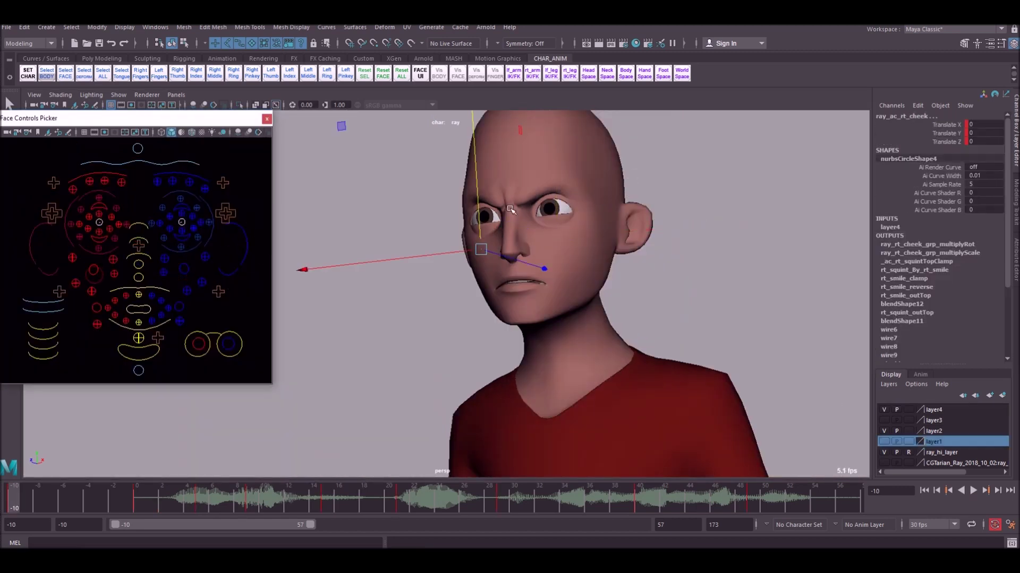
pyautogui.moveTo(479, 219); pyautogui.dragTo(491, 223)
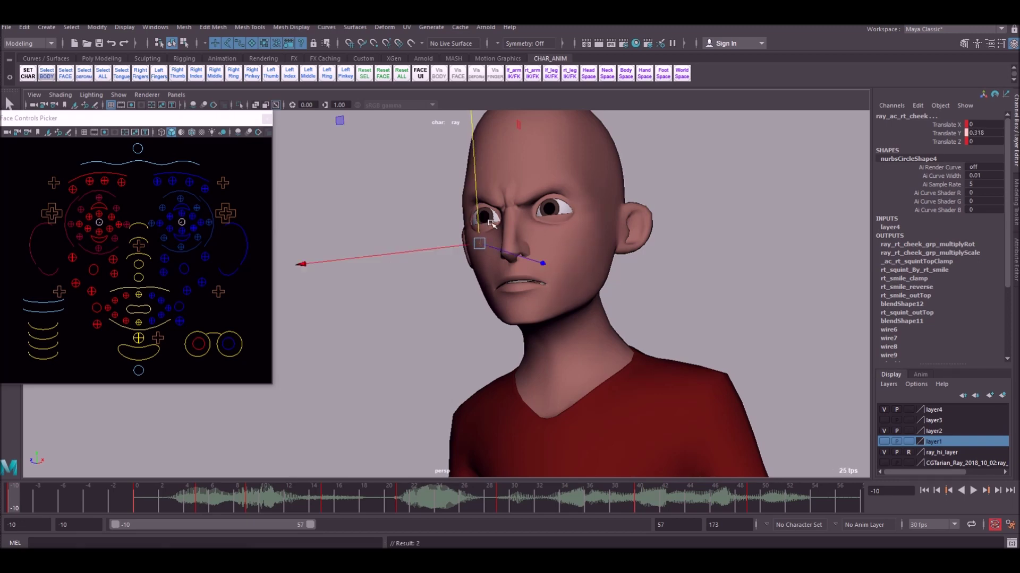
pyautogui.hotkey('ctrl', 'z')
# Lower the cheek controls at frame 4 to about -0.37 in Y and delete their key at frame 5.
pyautogui.moveTo(114, 502); pyautogui.dragTo(189, 501)
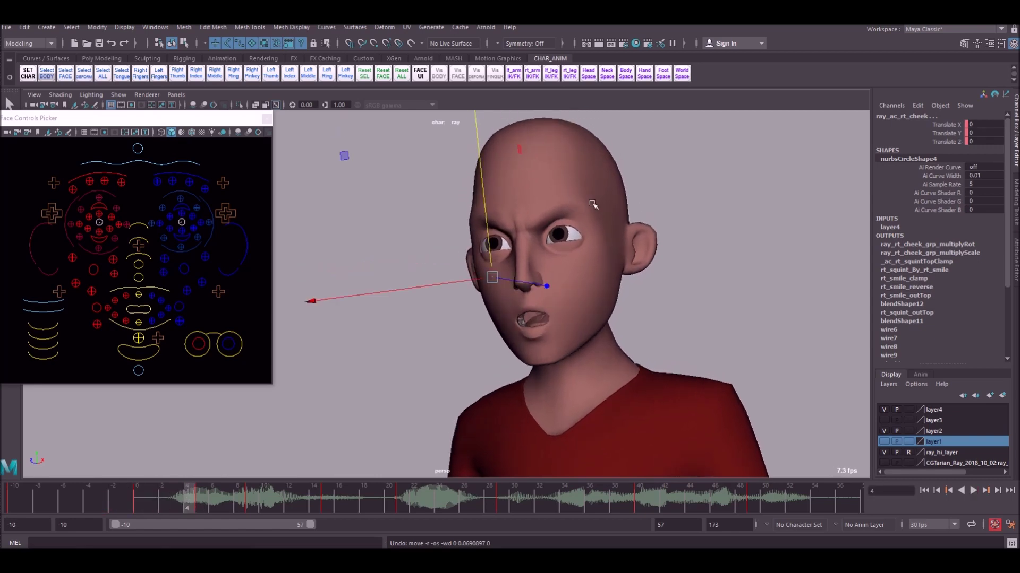
pyautogui.moveTo(490, 241); pyautogui.dragTo(489, 245, button='middle')
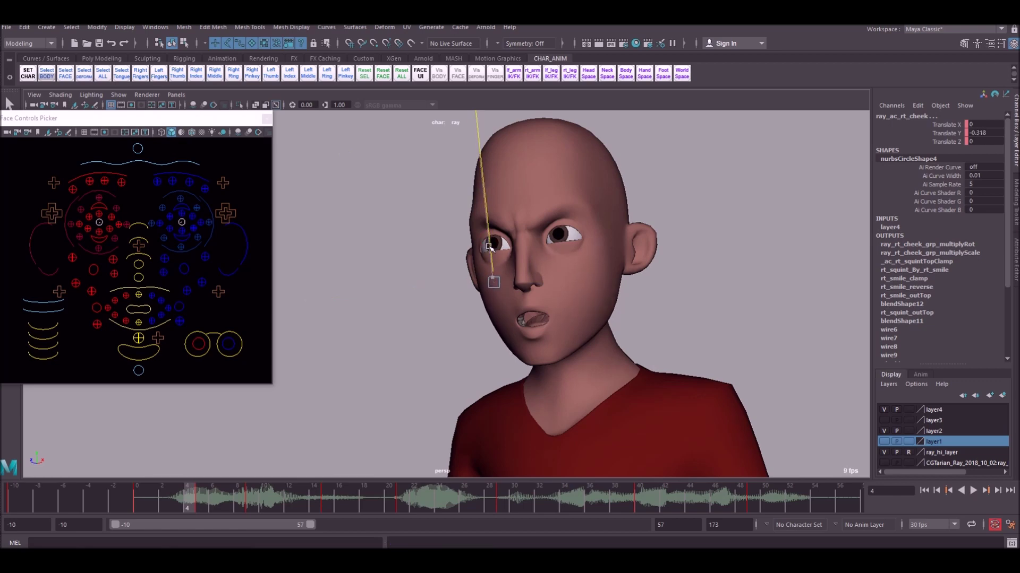
pyautogui.moveTo(488, 246); pyautogui.dragTo(489, 249, button='middle')
pyautogui.click(200, 502)
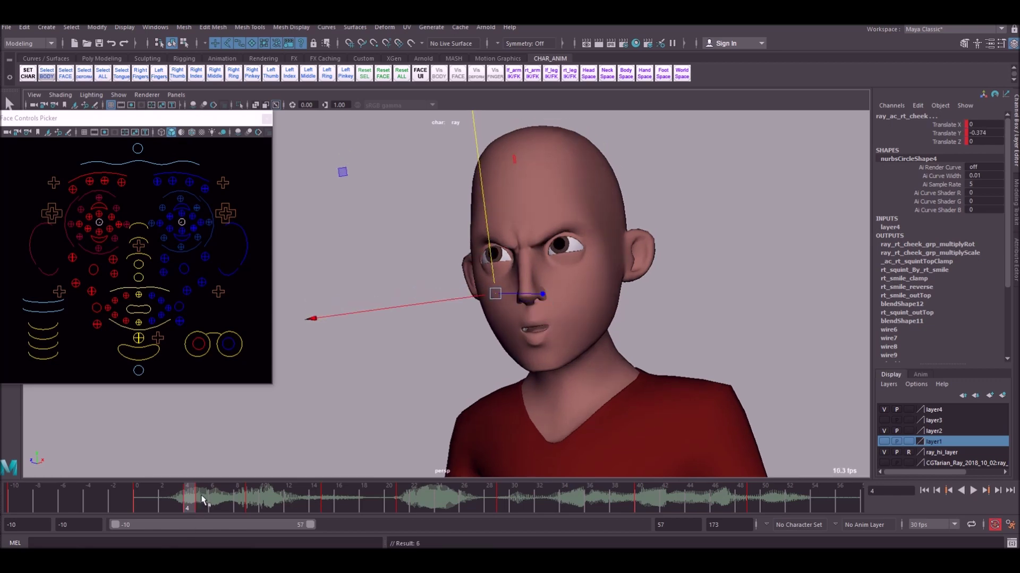
pyautogui.rightClick(202, 499)
pyautogui.click(232, 360)
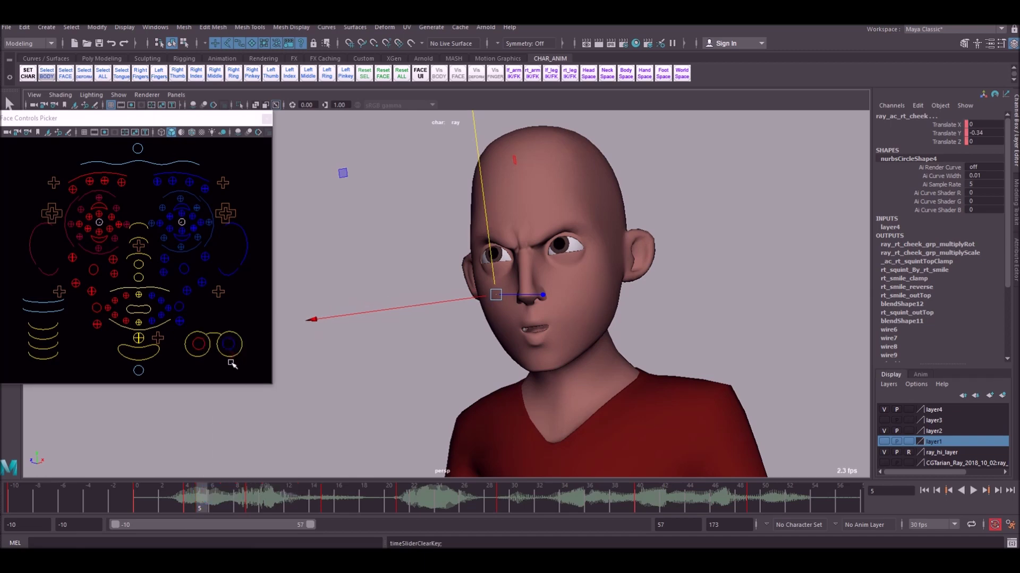
# Raise the cheek controls at frame 13 to about 0.51 in Y and lower them at frame 23.
pyautogui.moveTo(216, 502); pyautogui.dragTo(305, 496)
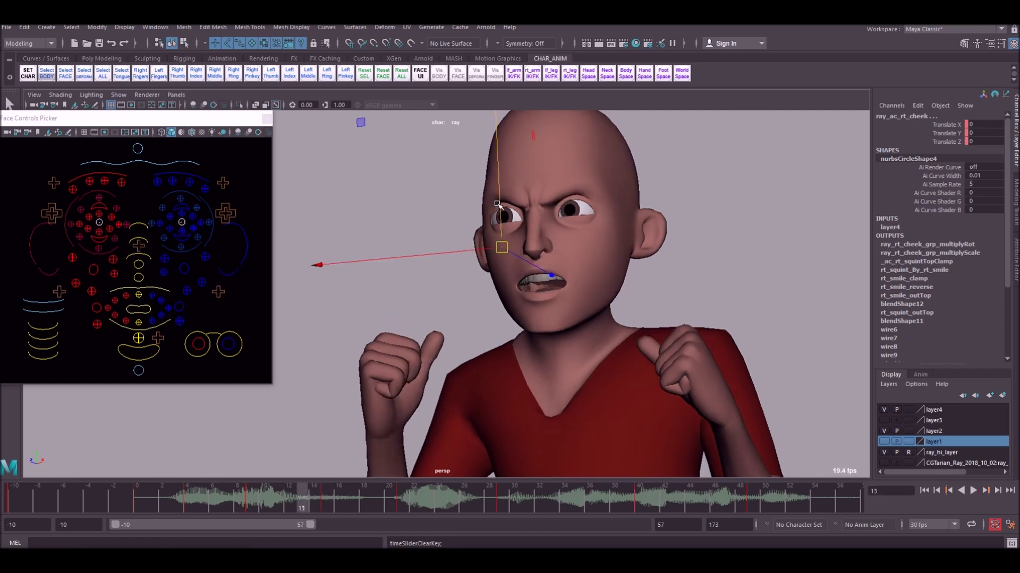
pyautogui.moveTo(498, 204); pyautogui.dragTo(498, 193)
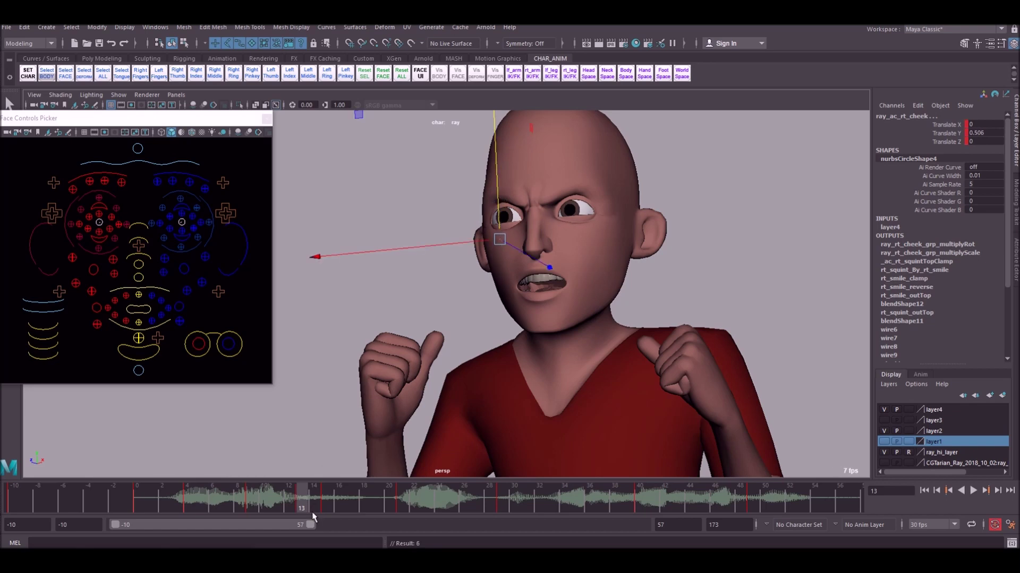
pyautogui.click(427, 500)
pyautogui.moveTo(498, 267); pyautogui.dragTo(499, 269)
# Delete the cheek controls' key at frame 21.
pyautogui.click(402, 501)
pyautogui.rightClick(402, 501)
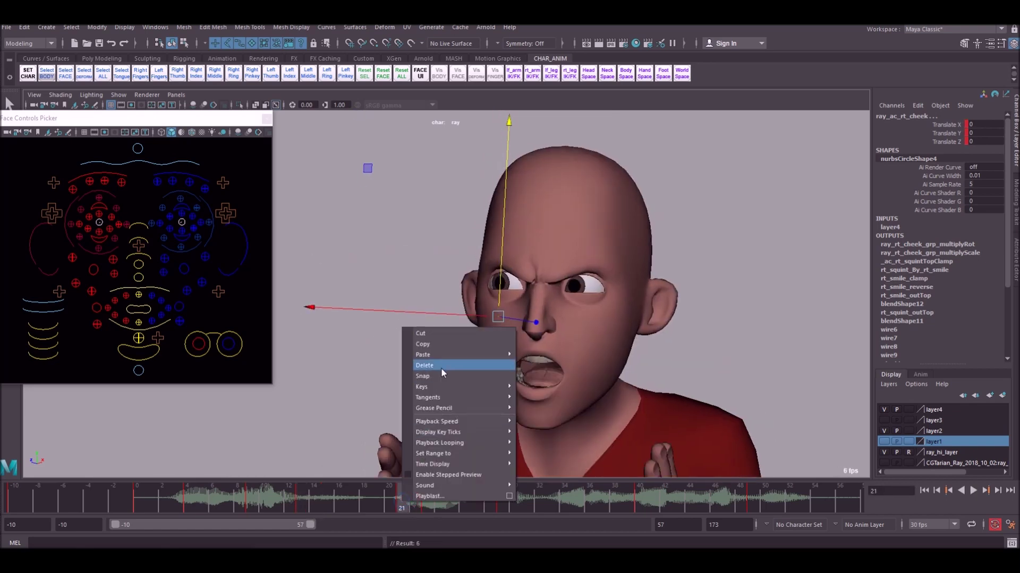
pyautogui.click(440, 368)
# Raise the cheek controls to about 0.27 in Y at frame 49 and about 0.16 at frame 57.
pyautogui.moveTo(499, 502); pyautogui.dragTo(752, 494)
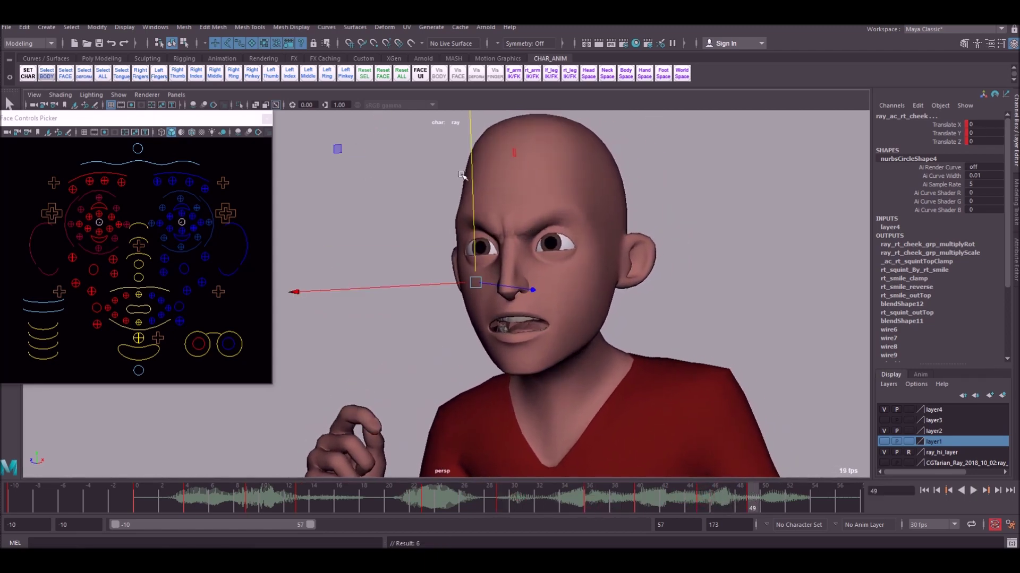
pyautogui.moveTo(472, 219); pyautogui.dragTo(472, 215)
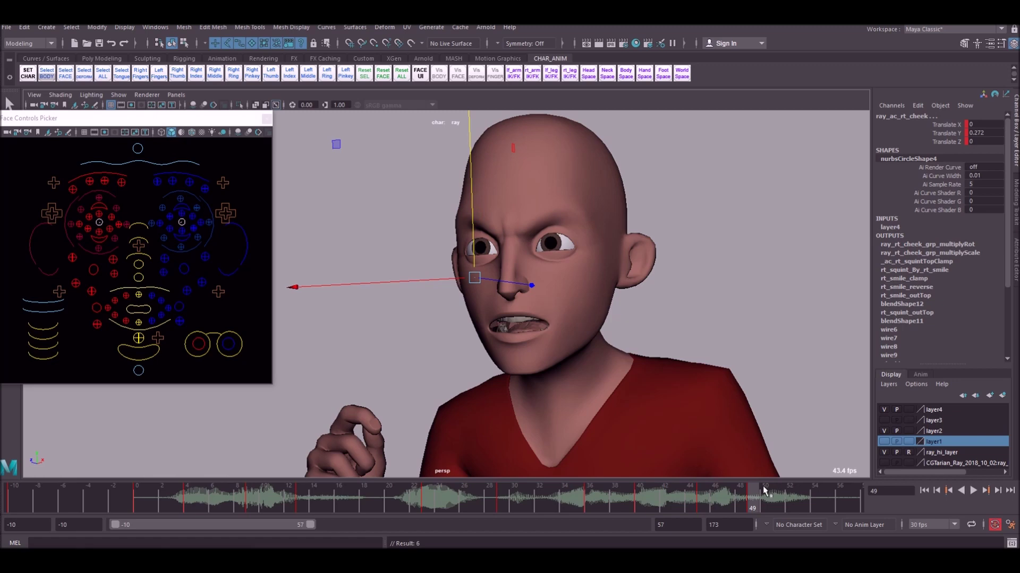
pyautogui.hotkey('alt', 'v')
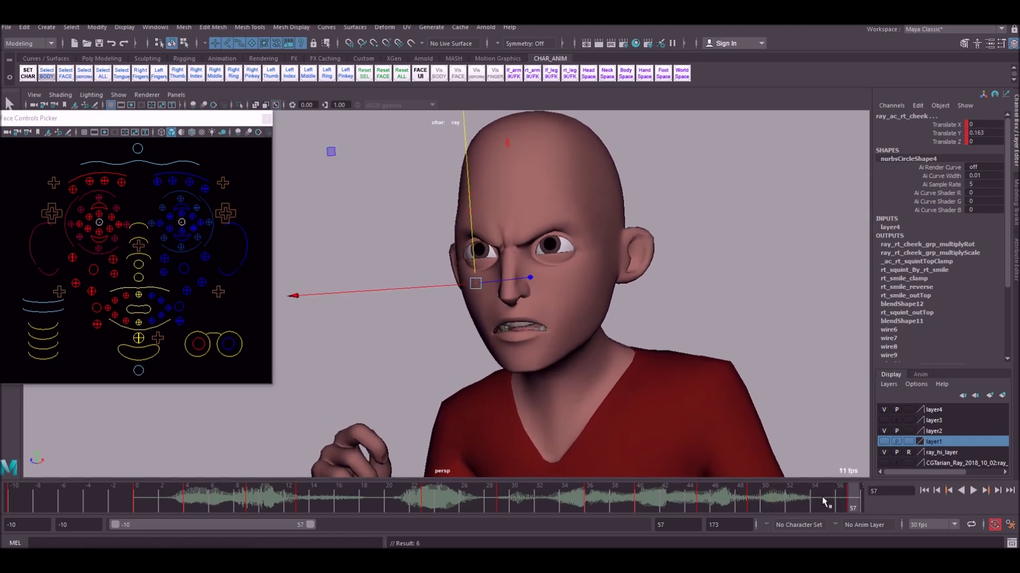
# Deselect the cheek controls and review the facial animation back to the frames before the dialogue starts.
pyautogui.moveTo(648, 498); pyautogui.dragTo(335, 506)
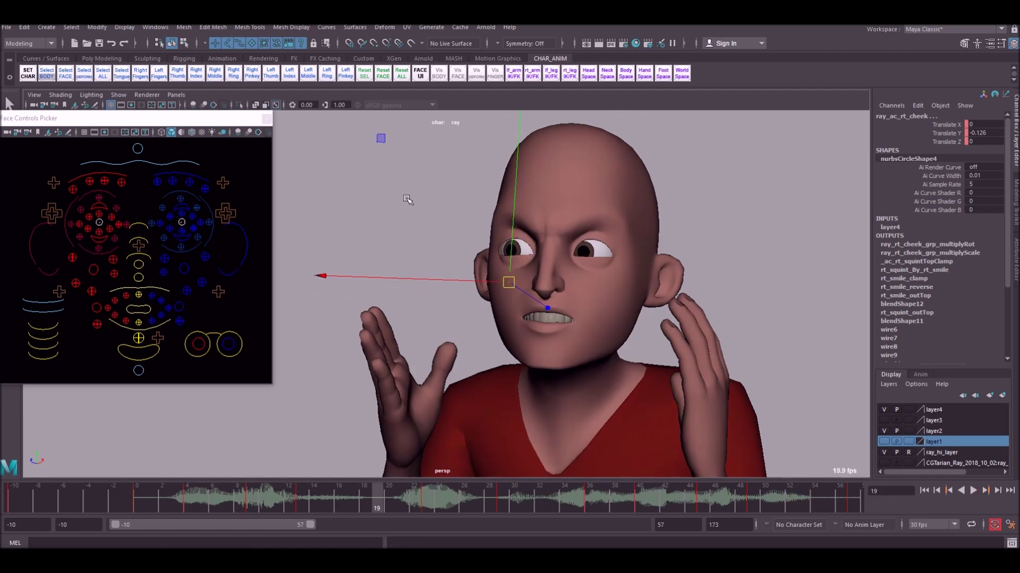
pyautogui.click(538, 319)
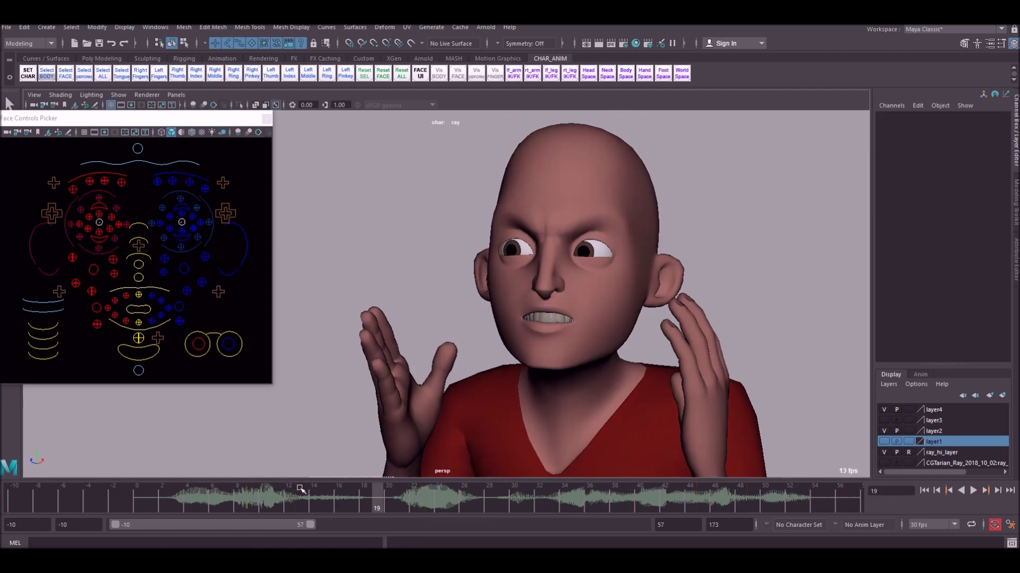
pyautogui.moveTo(252, 490); pyautogui.dragTo(127, 493)
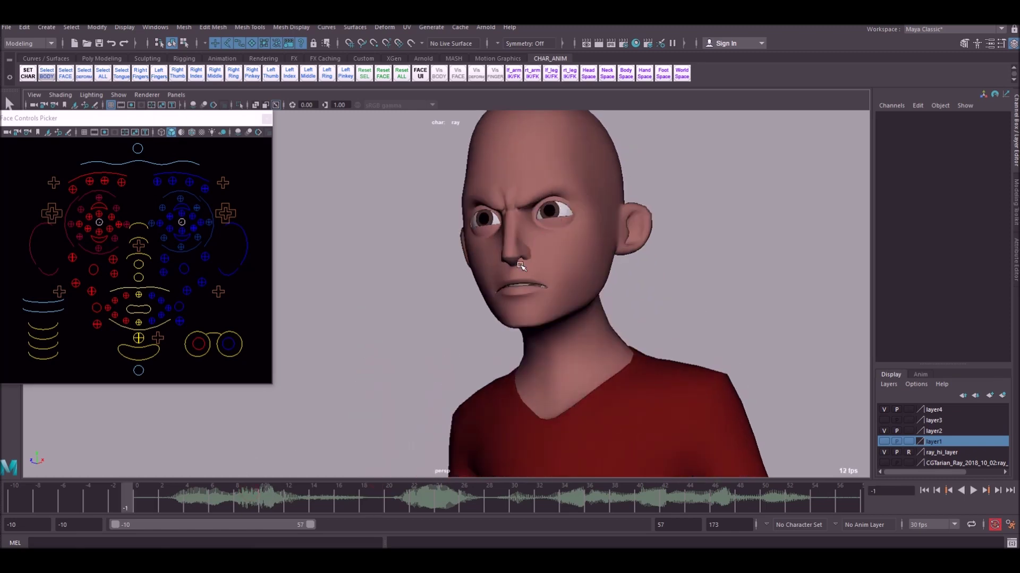
# Play and scrub through the dialogue from frame 7 past frame 23 to review the mouth shapes.
pyautogui.click(225, 509)
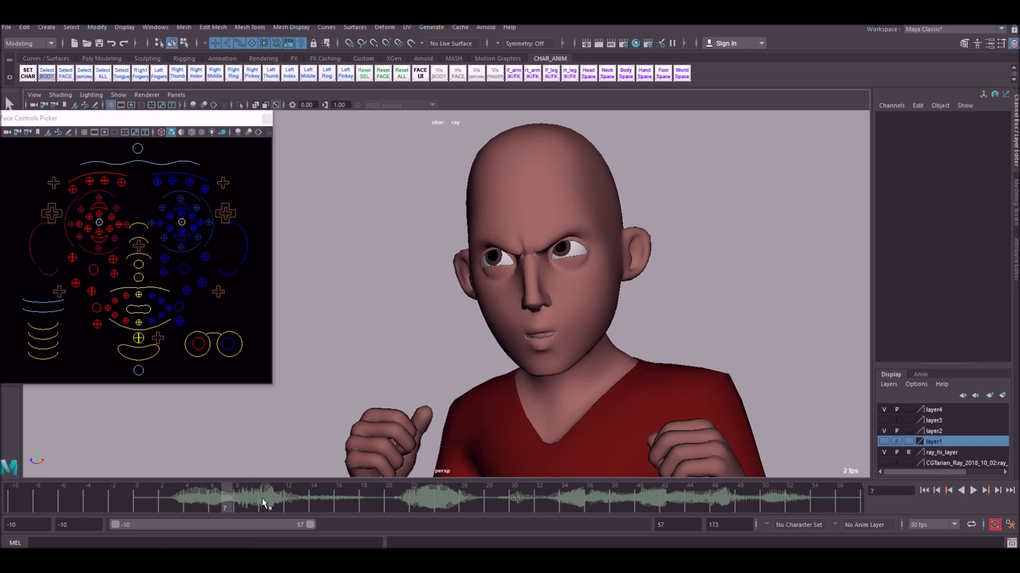
pyautogui.hotkey('alt', 'v')
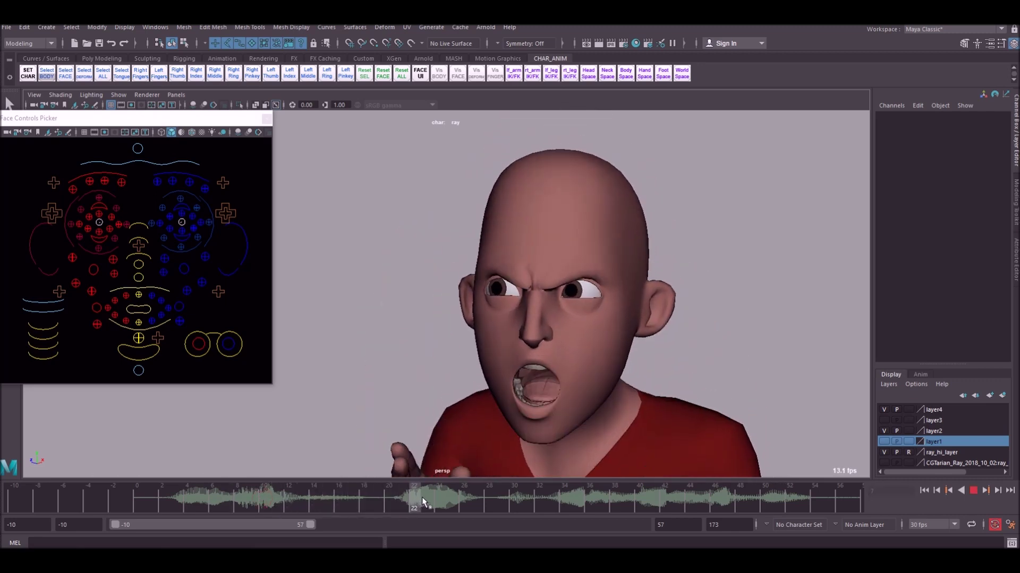
pyautogui.click(424, 498)
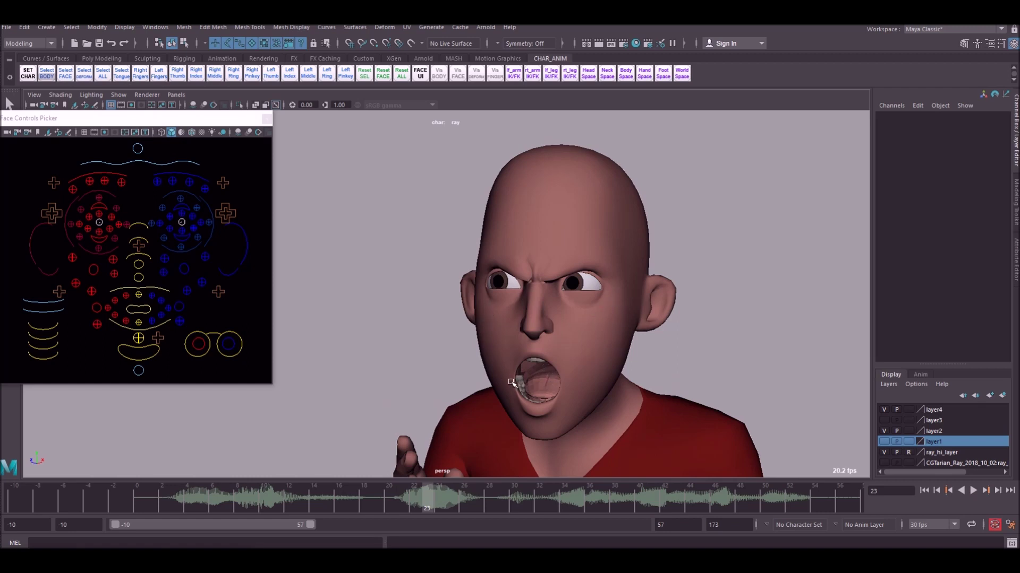
pyautogui.hotkey('alt', 'v')
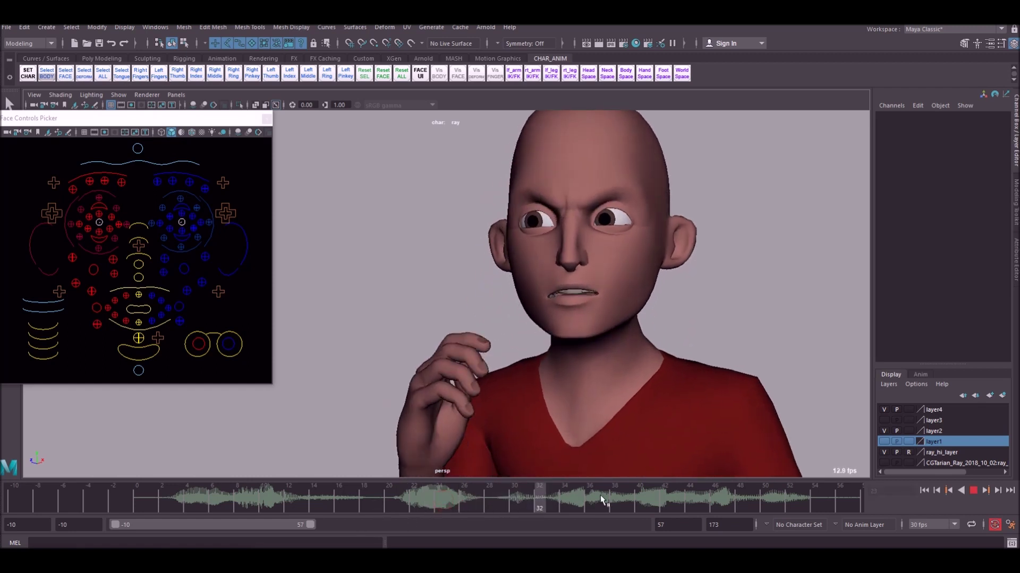
pyautogui.moveTo(128, 495)
pyautogui.mouseDown()
pyautogui.moveTo(332, 489)
pyautogui.moveTo(314, 489)
pyautogui.mouseUp()
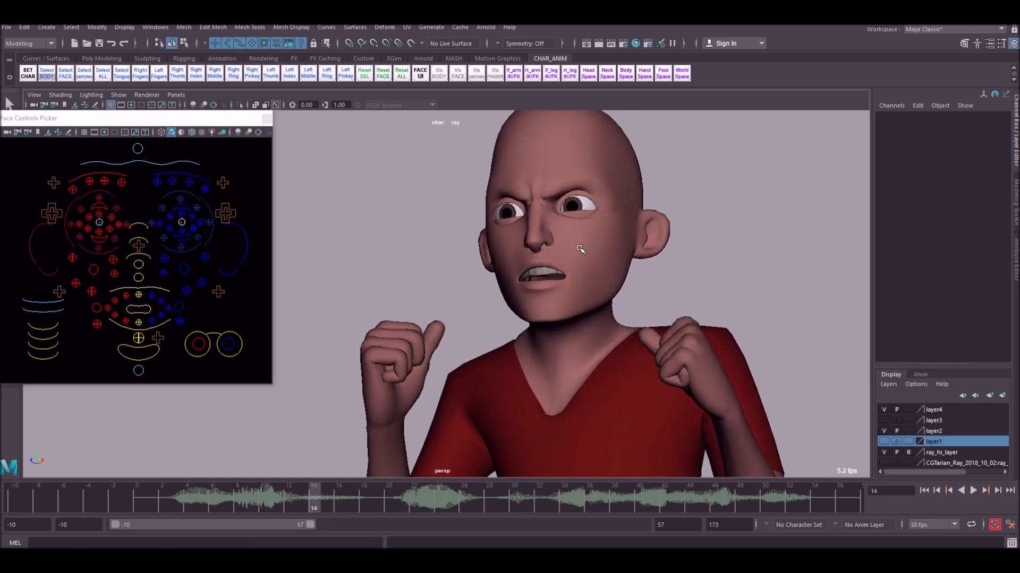
pyautogui.moveTo(347, 503); pyautogui.dragTo(427, 502)
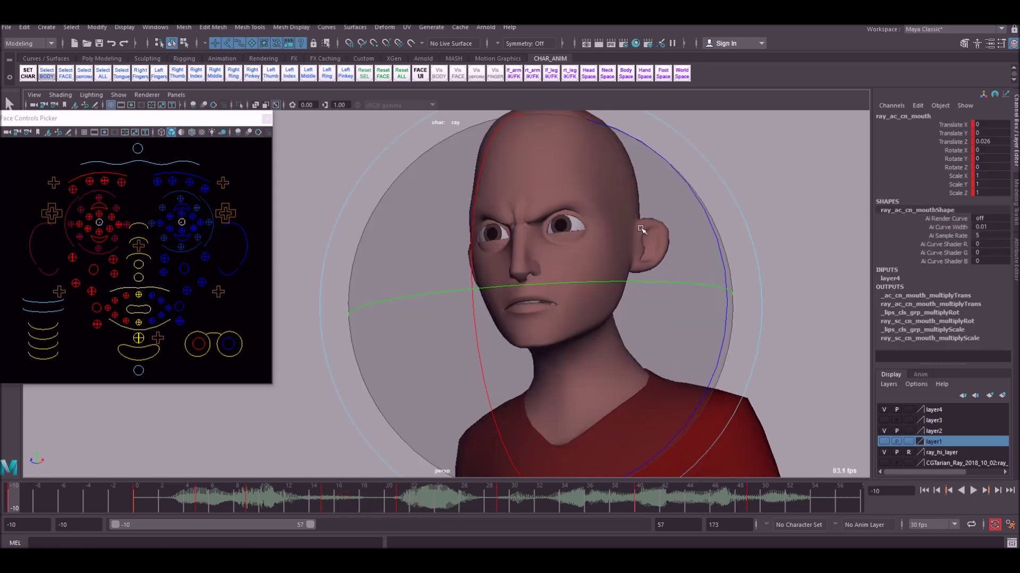
# Try rotating the mouth control at frame 0, undo the rotation and replay from the first frame.
pyautogui.keyDown('alt'); pyautogui.moveTo(640, 229); pyautogui.dragTo(661, 256); pyautogui.keyUp('alt')
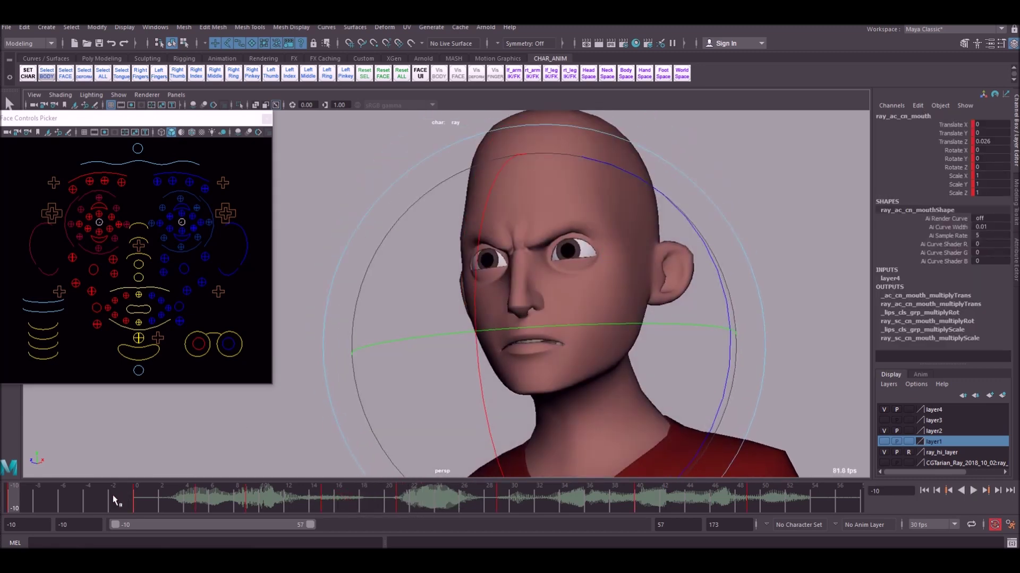
pyautogui.click(133, 498)
pyautogui.click(143, 307)
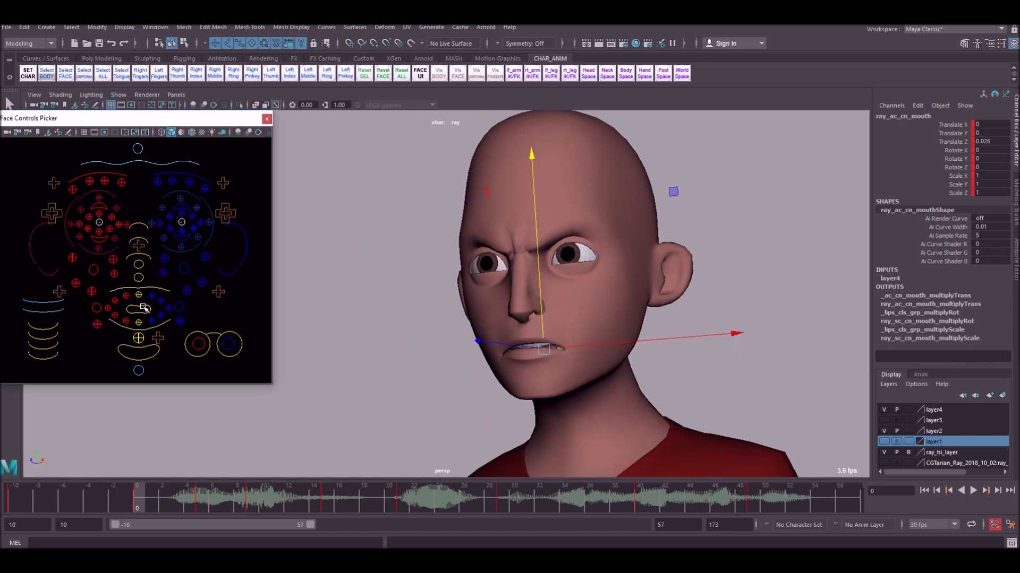
pyautogui.press('e')
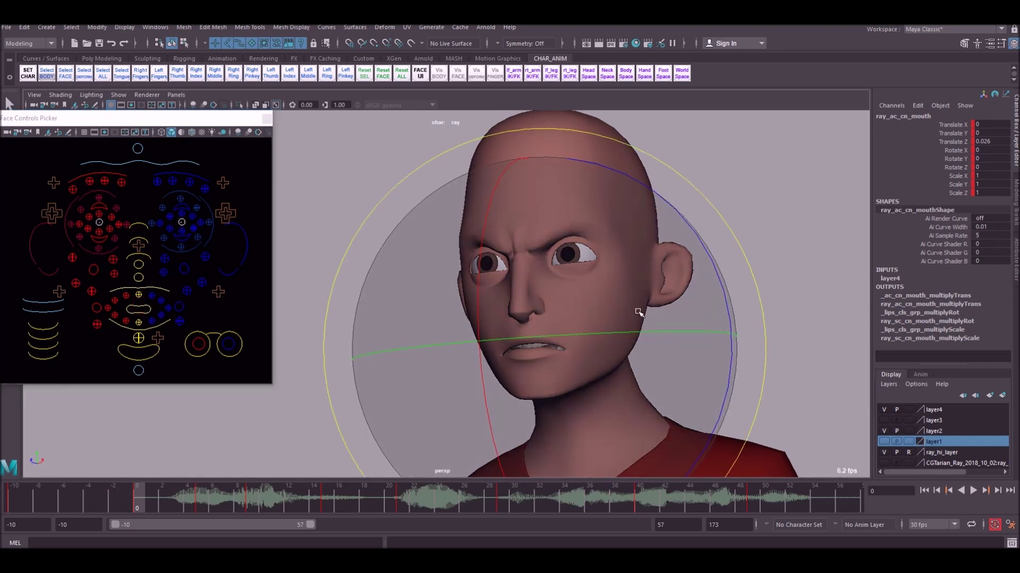
pyautogui.moveTo(660, 318); pyautogui.dragTo(551, 366)
pyautogui.hotkey('ctrl', 'z')
pyautogui.hotkey('ctrl', 'z')
pyautogui.moveTo(135, 497); pyautogui.dragTo(24, 502)
pyautogui.hotkey('alt', 'v')
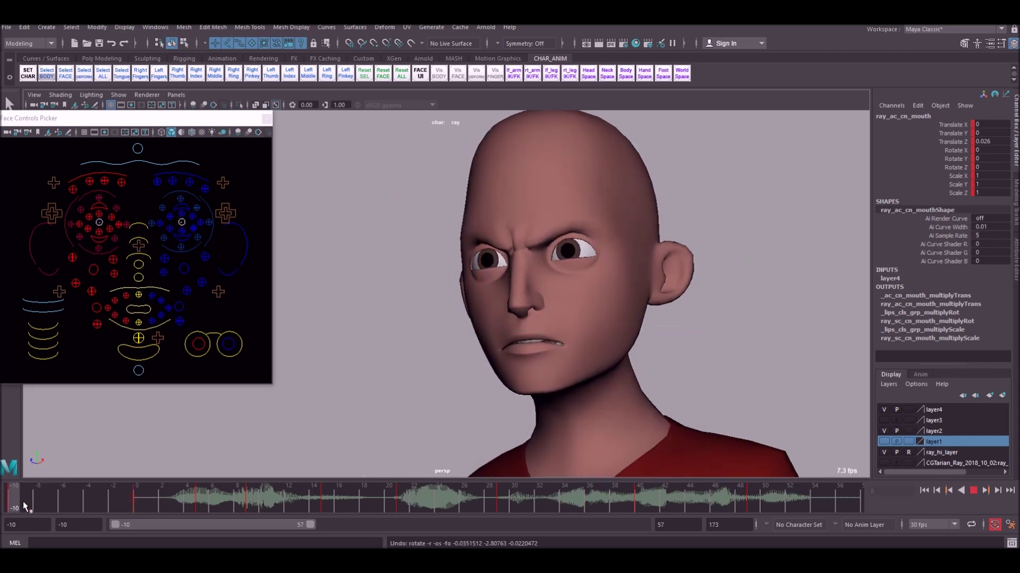
# Key the mouth control's XYZ rotation at about -4.67, -0.44, 3.91 on frame 0 and 1.57, -0.72, -0.76 on frame 5.
pyautogui.click(137, 499)
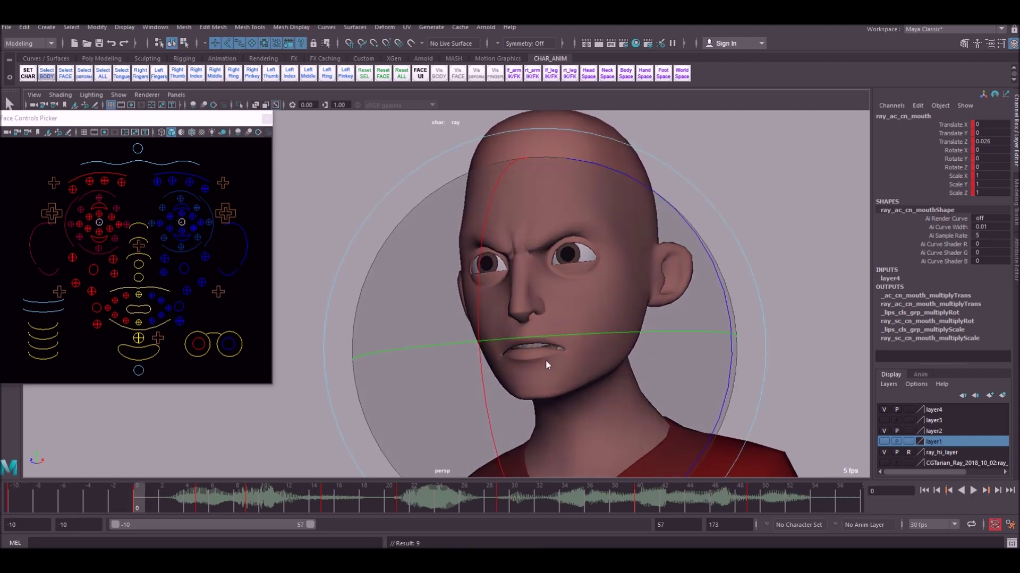
pyautogui.moveTo(625, 366); pyautogui.dragTo(622, 351)
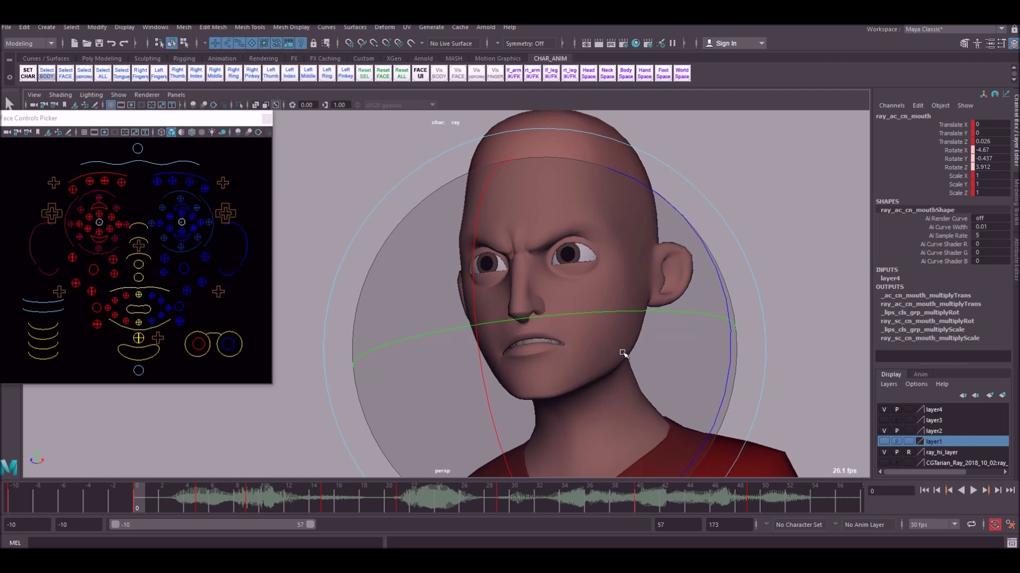
pyautogui.press('s')
pyautogui.moveTo(144, 499); pyautogui.dragTo(203, 497)
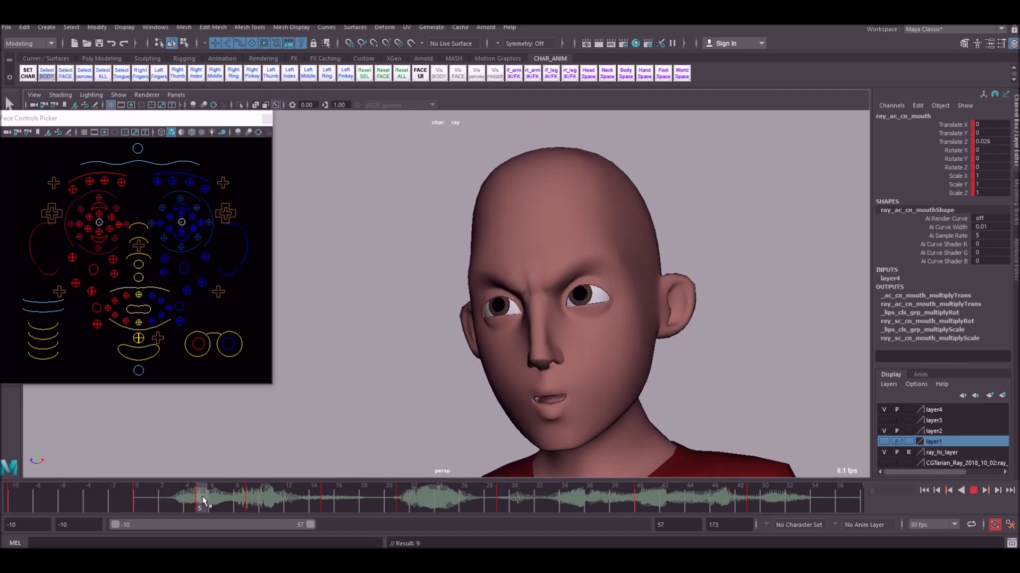
pyautogui.click(202, 502)
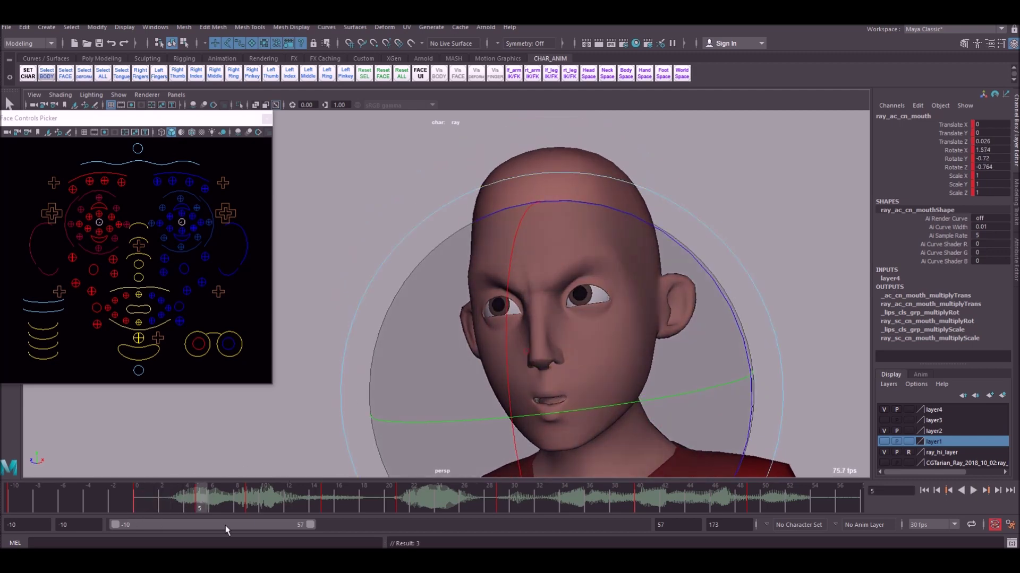
# Rotate the mouth control to about 2, 0, 0.7 at frame 9, -1.6, 0.4, -3.2 at frame 15 and -4.2, -1.3, -2 at frame 35.
pyautogui.moveTo(228, 499); pyautogui.dragTo(254, 494)
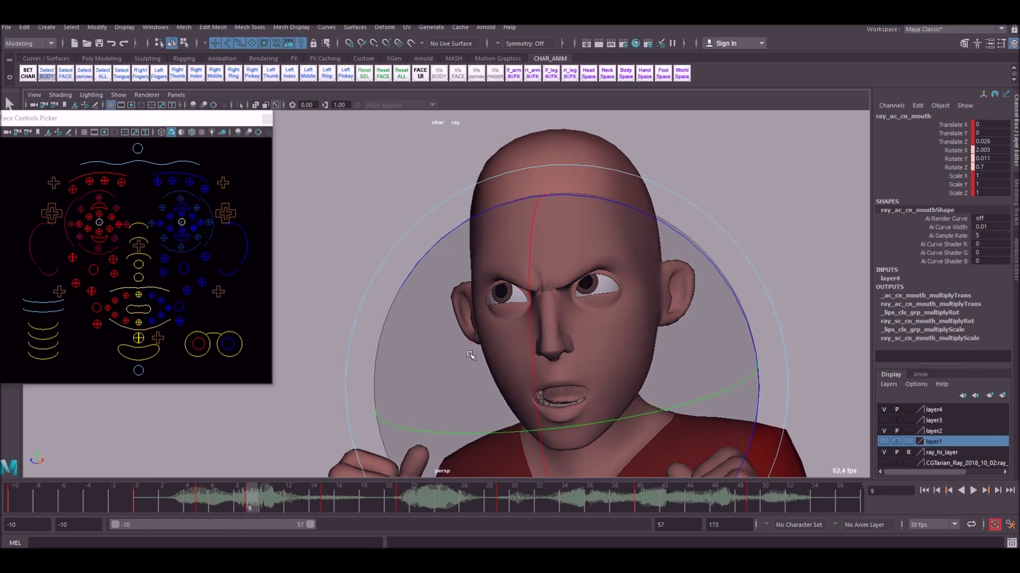
pyautogui.hotkey('alt', 'v')
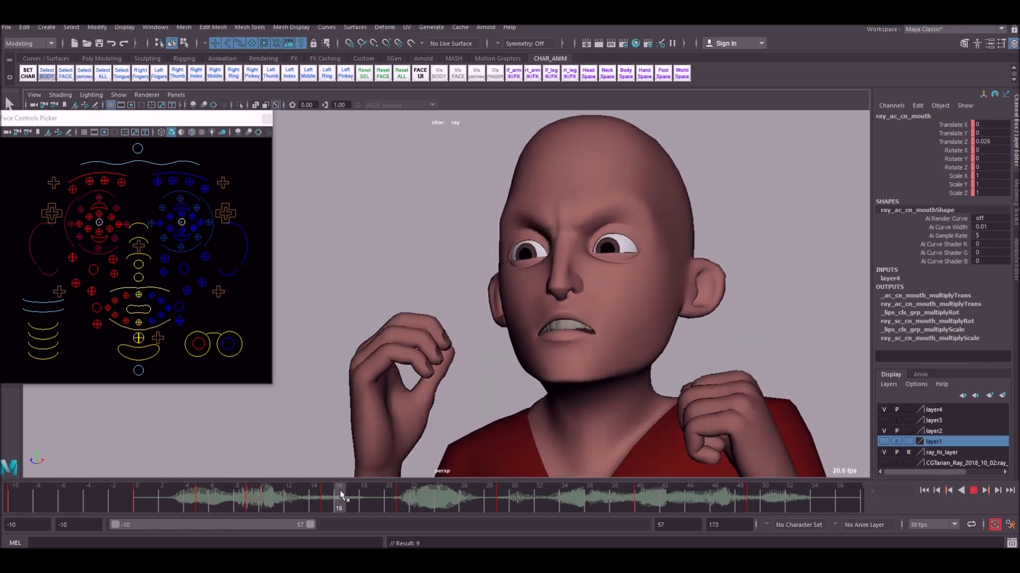
pyautogui.click(335, 502)
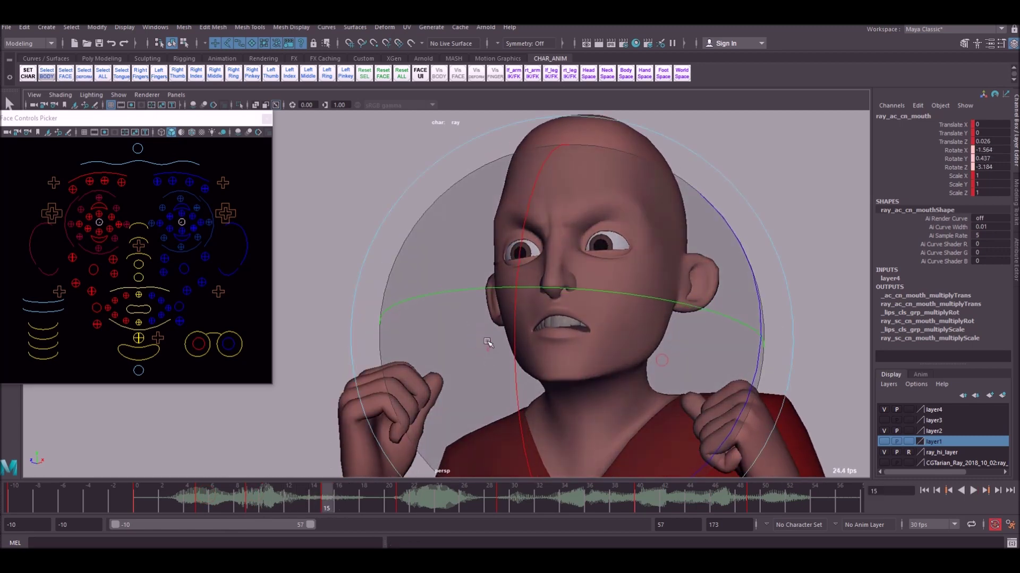
pyautogui.hotkey('alt', 'v')
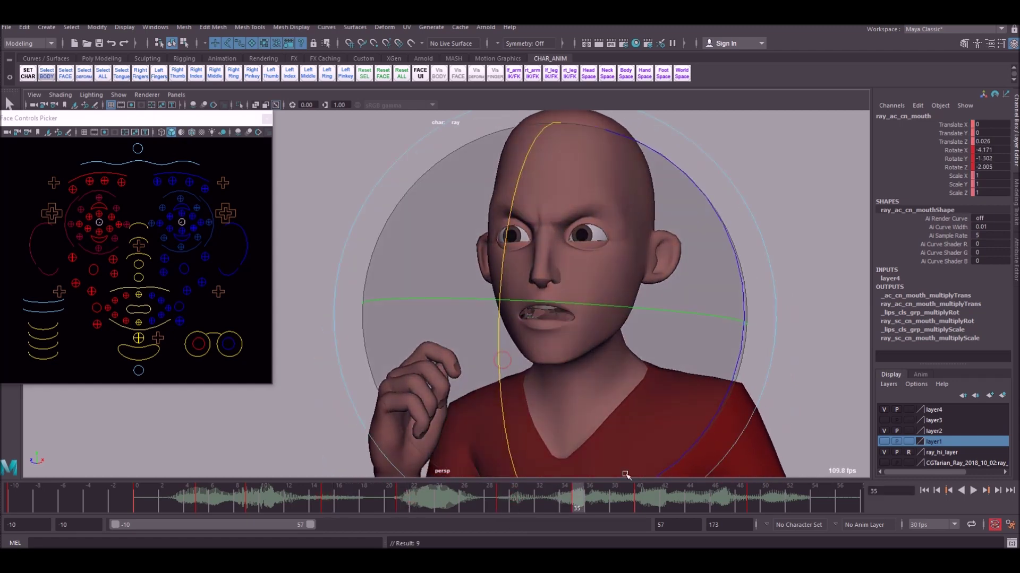
pyautogui.hotkey('alt', 'v')
# Deselect the mouth control and play back the dialogue, checking the mouth around frames 9 to 14.
pyautogui.click(367, 201)
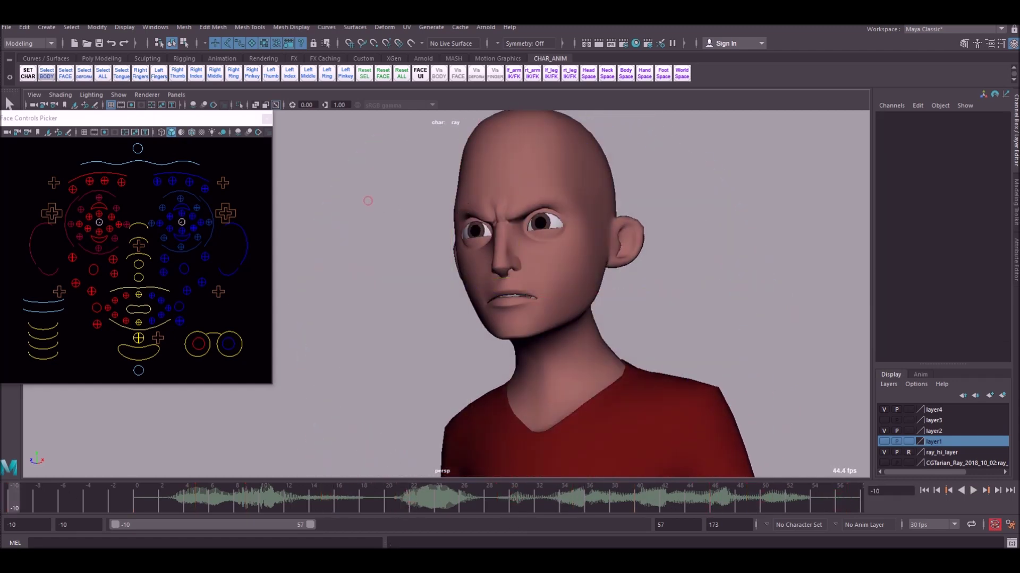
pyautogui.click(976, 491)
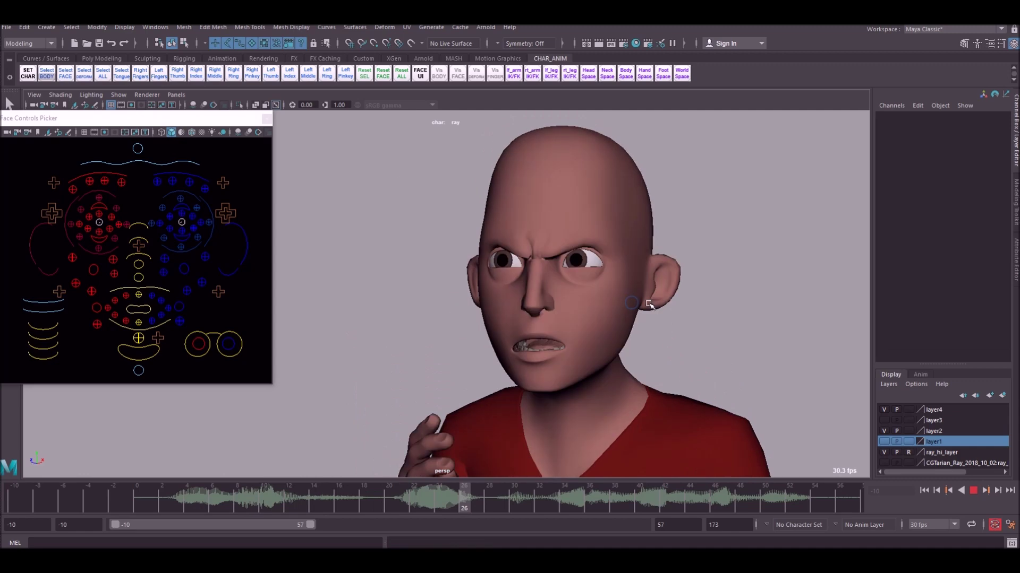
pyautogui.hotkey('alt', 'v')
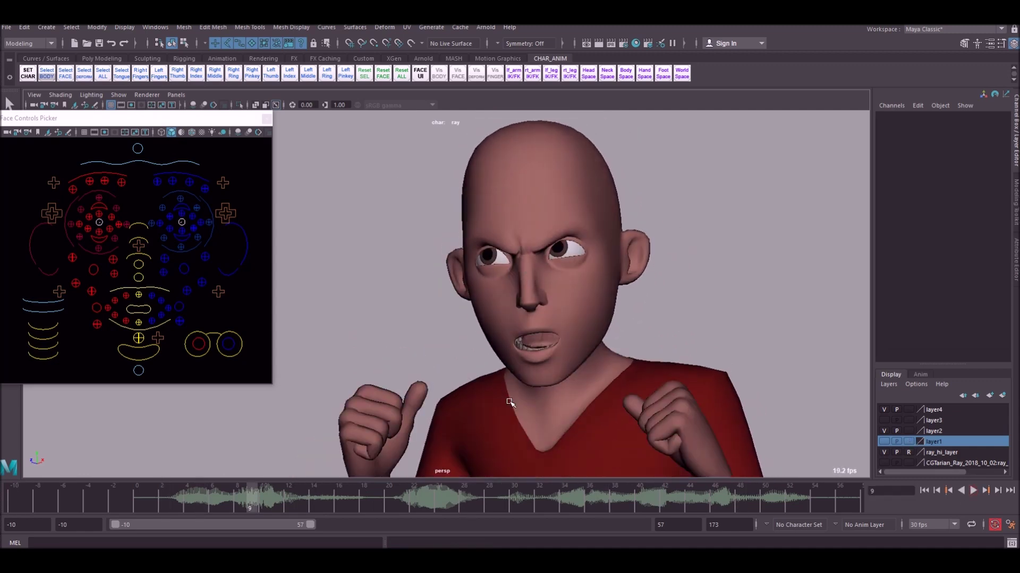
pyautogui.moveTo(277, 493); pyautogui.dragTo(315, 494)
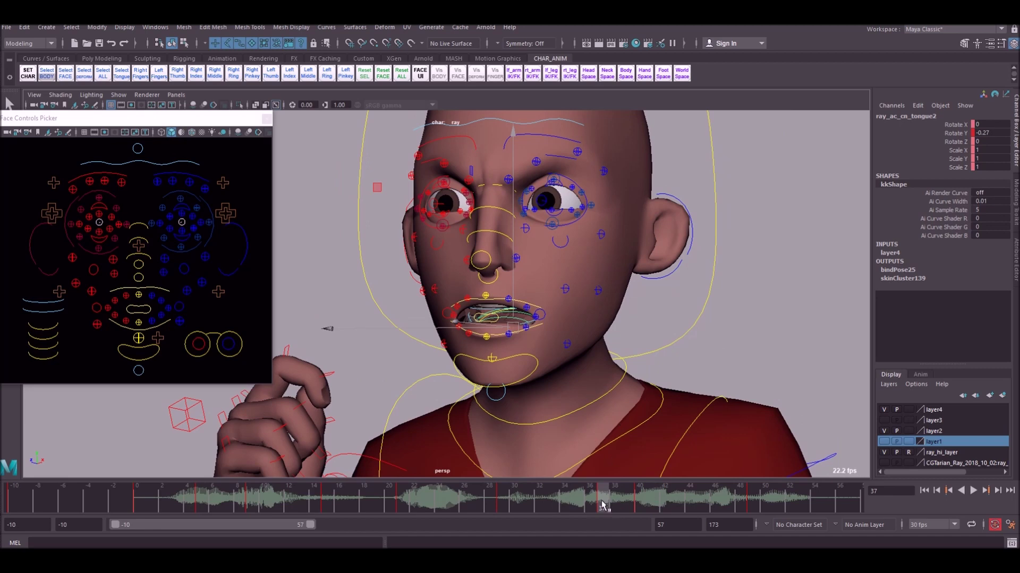
# Review the tongue animation up to frame 52 and hide the NURBS curves in the viewport.
pyautogui.moveTo(601, 501); pyautogui.dragTo(338, 501)
pyautogui.hotkey('alt', 'v')
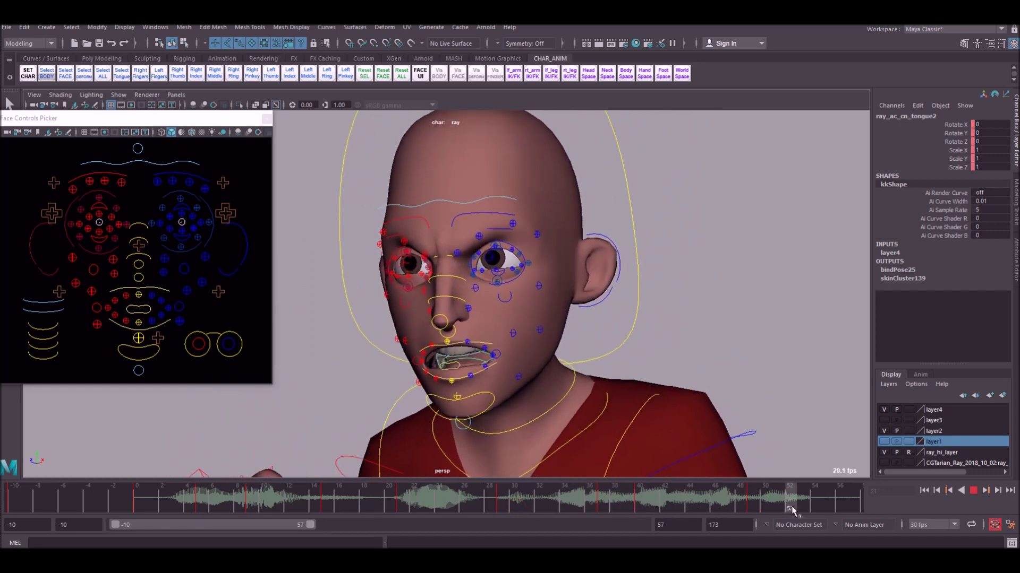
pyautogui.hotkey('alt', 'v')
pyautogui.click(119, 95)
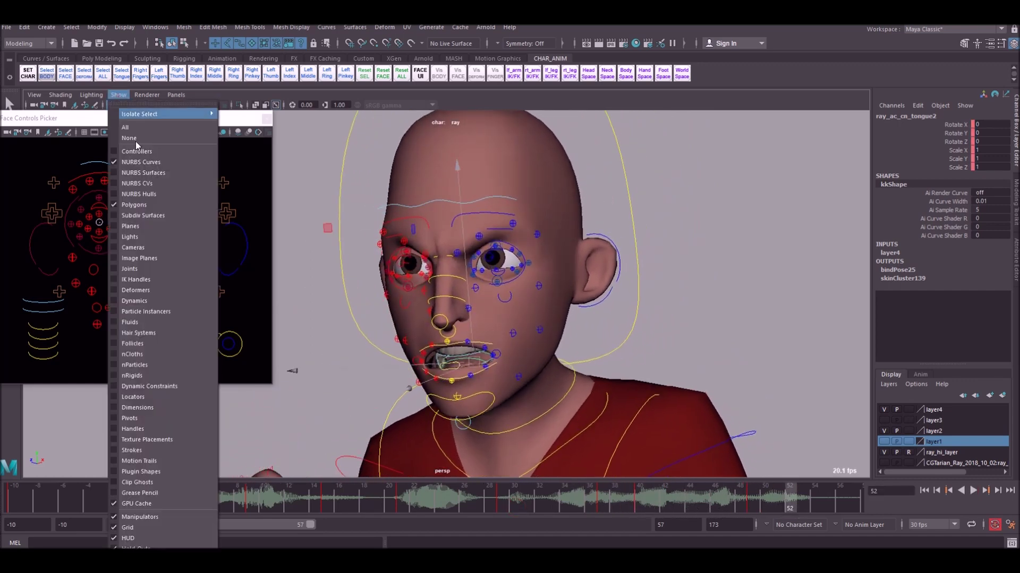
pyautogui.click(139, 163)
# Key the tongue control's XYZ rotation at about -0.35, 0.42, -2.5 on frame 11 and -0.73, -5.13, 23.06 on frame 37.
pyautogui.hotkey('alt', 'v')
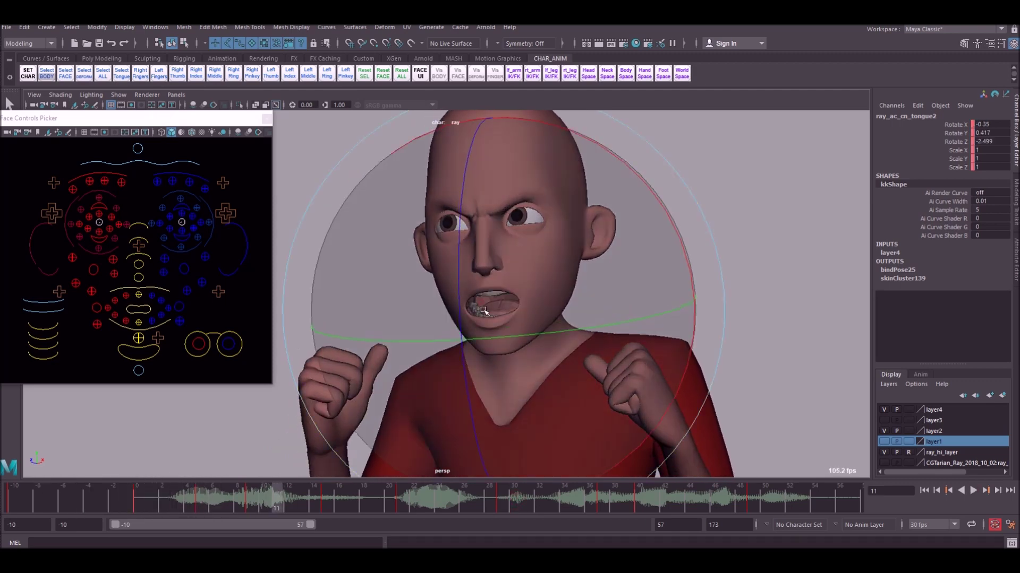
pyautogui.moveTo(277, 501); pyautogui.dragTo(602, 502)
pyautogui.press('s')
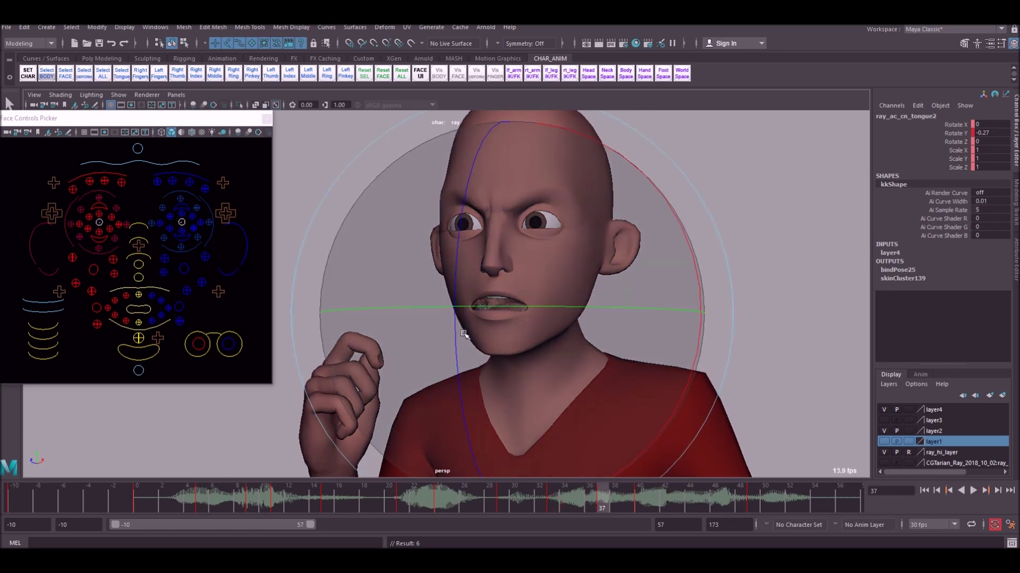
pyautogui.hotkey('alt', 'v')
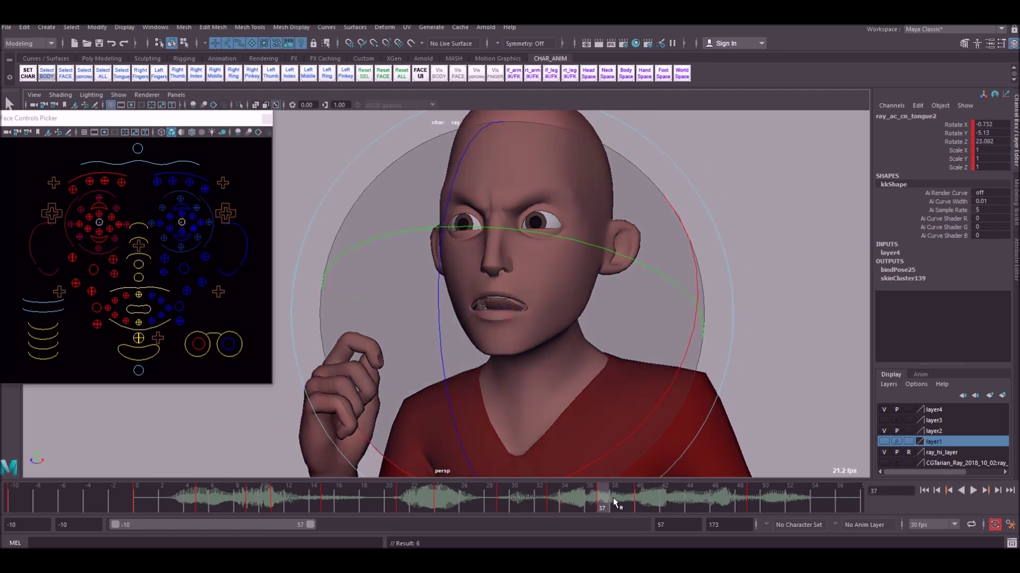
# Rotate the tongue control around frame 40, deselect it and play the animation from the first frame.
pyautogui.moveTo(648, 500); pyautogui.dragTo(643, 499)
pyautogui.moveTo(506, 374); pyautogui.dragTo(494, 342)
pyautogui.moveTo(641, 499); pyautogui.dragTo(846, 494)
pyautogui.hotkey('alt', 'v')
pyautogui.hotkey('alt', 'shift', 'v')
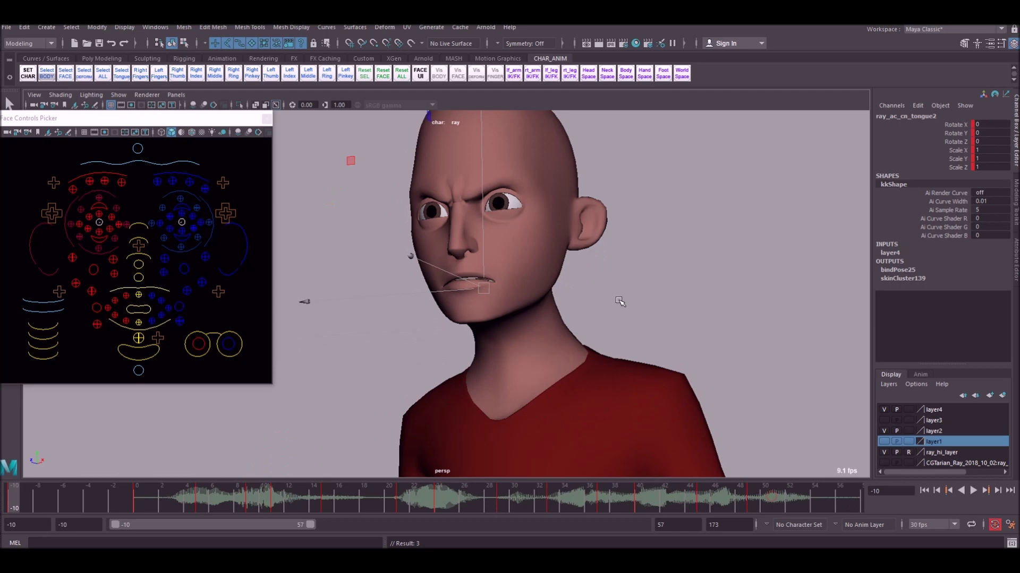
pyautogui.click(694, 311)
pyautogui.click(972, 491)
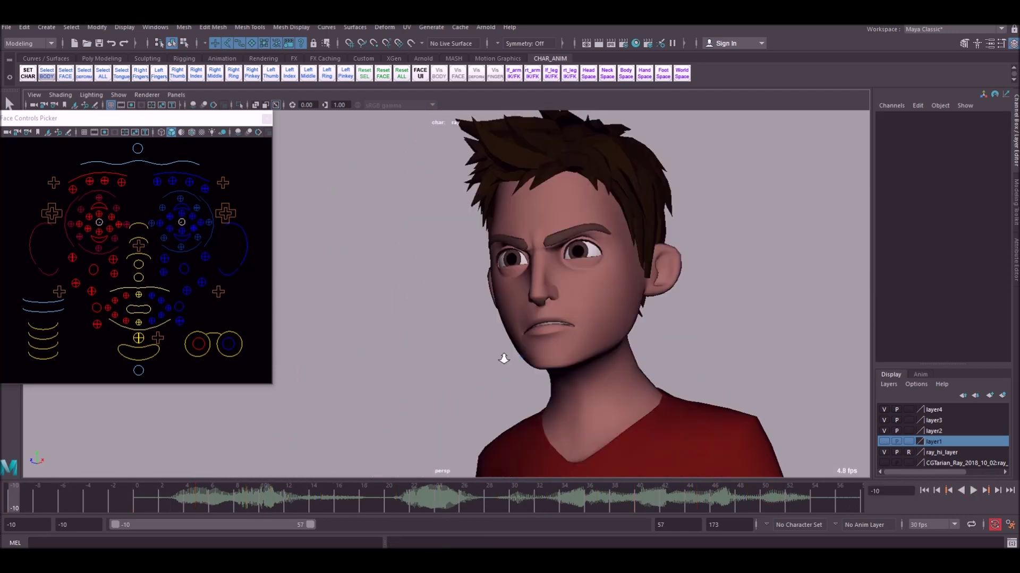
# Frame the face more closely and select both lower eyelid controls at frame 0.
pyautogui.keyDown('alt'); pyautogui.moveTo(522, 346); pyautogui.dragTo(519, 357, button='middle'); pyautogui.keyUp('alt')
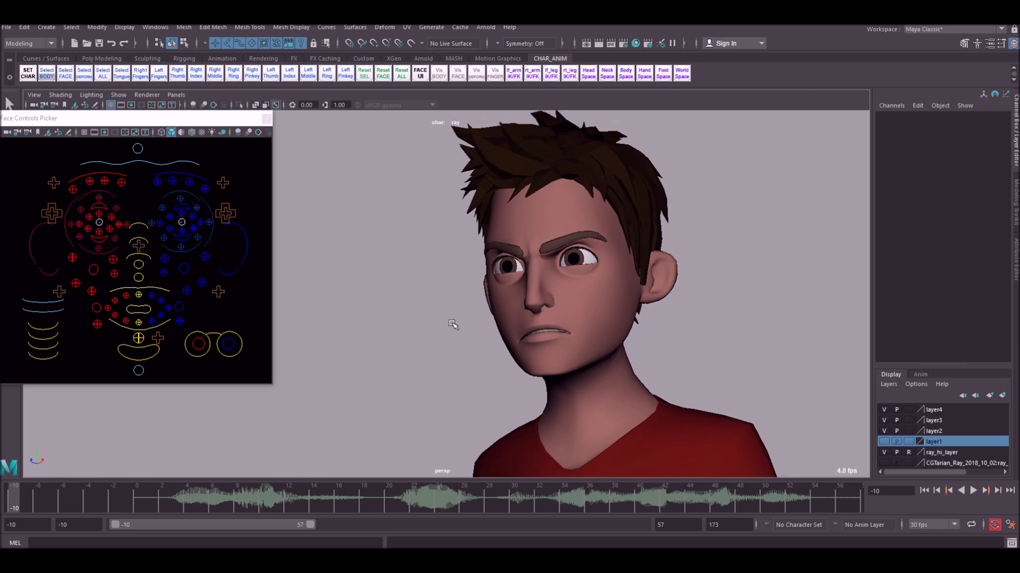
pyautogui.keyDown('alt'); pyautogui.moveTo(453, 325); pyautogui.dragTo(485, 331, button='right'); pyautogui.keyUp('alt')
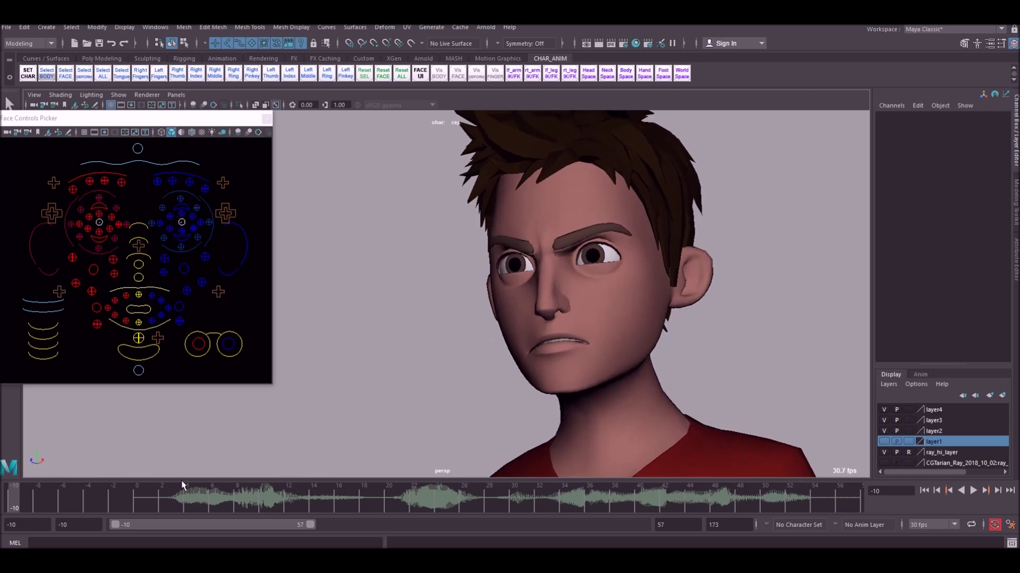
pyautogui.moveTo(182, 485); pyautogui.dragTo(101, 492)
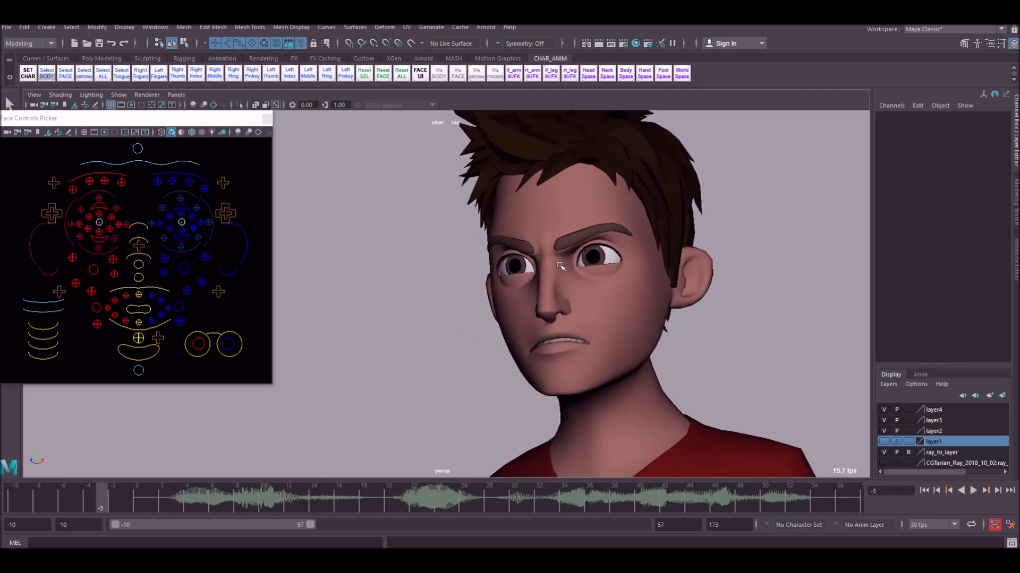
pyautogui.click(185, 239)
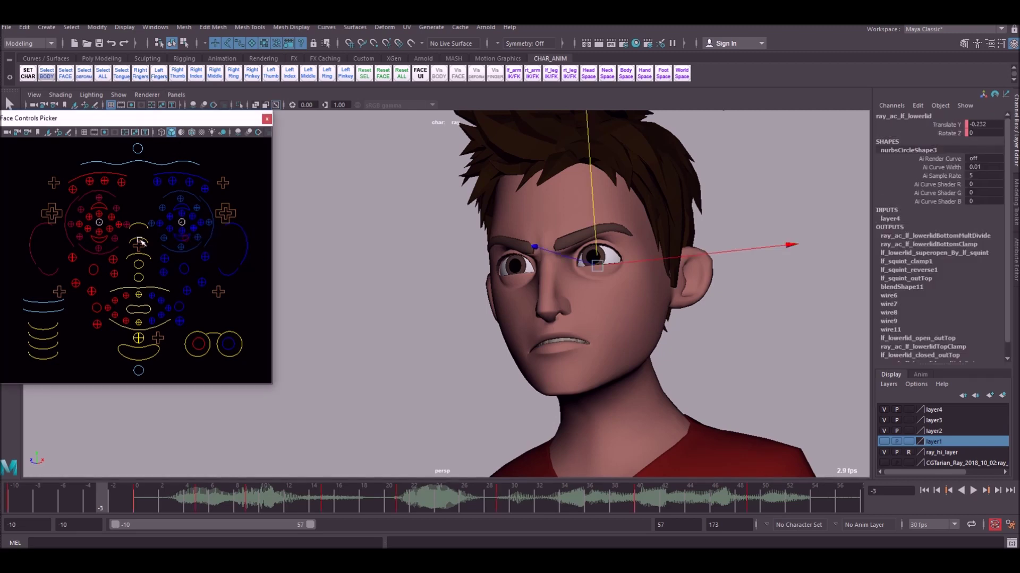
pyautogui.keyDown('shift'); pyautogui.click(103, 240); pyautogui.keyUp('shift')
pyautogui.moveTo(126, 502); pyautogui.dragTo(132, 496)
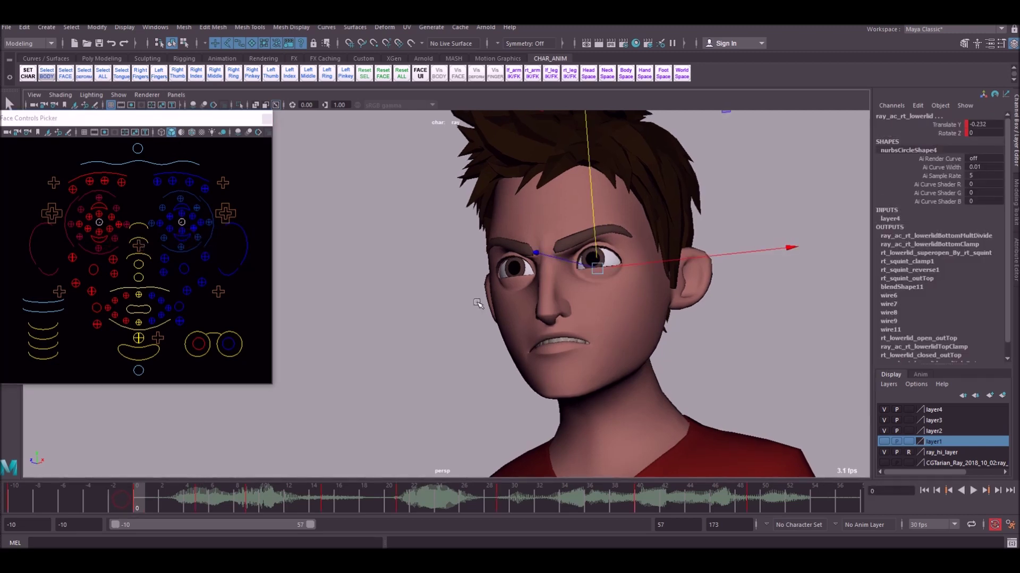
# Rotate the lower eyelids to about 7.777 in Z at frame 0 and fine-tune their height.
pyautogui.press('e')
pyautogui.press('w')
pyautogui.moveTo(597, 237); pyautogui.dragTo(602, 241)
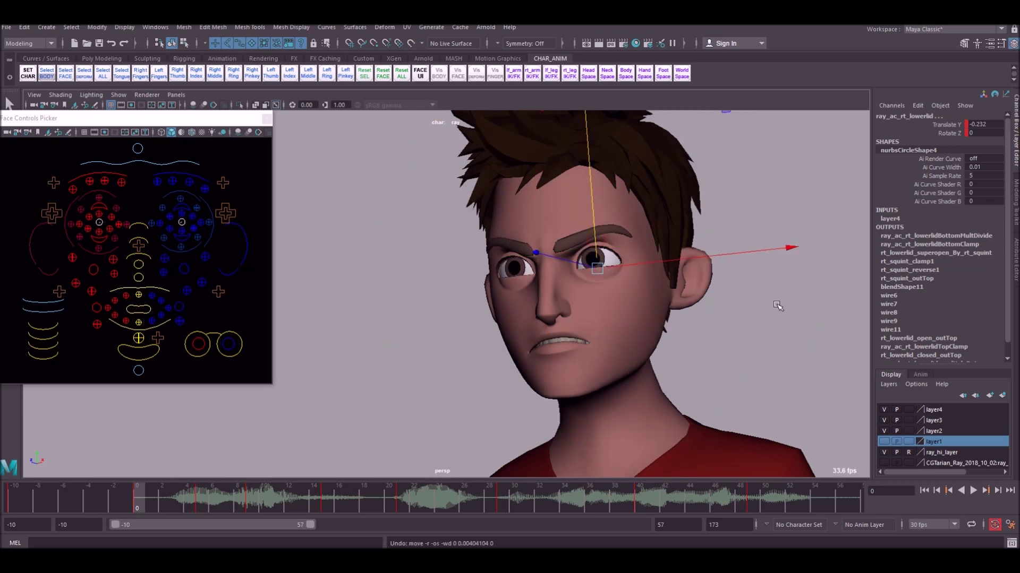
pyautogui.press('e')
pyautogui.moveTo(778, 314); pyautogui.dragTo(782, 280)
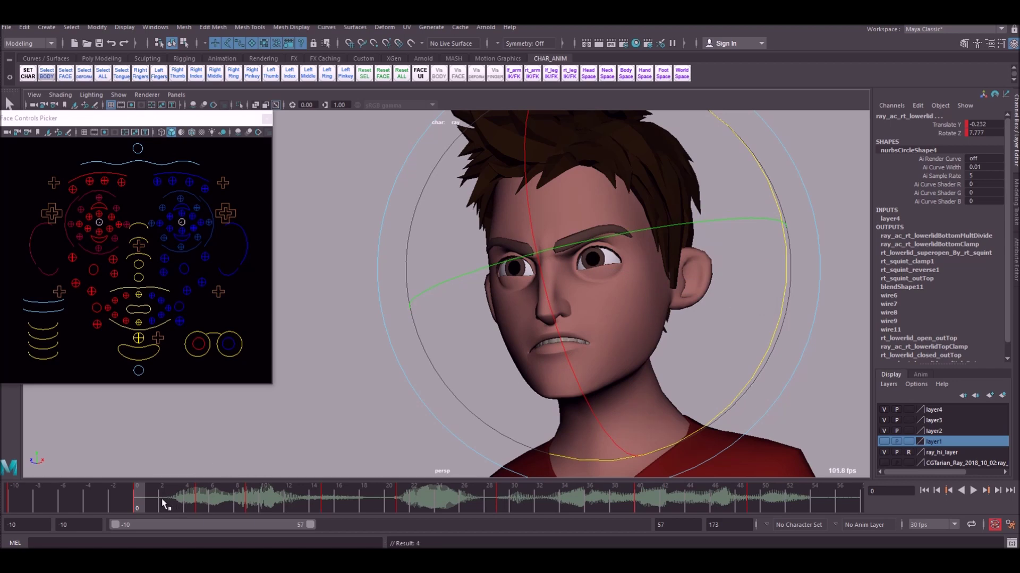
pyautogui.moveTo(162, 499); pyautogui.dragTo(139, 496)
pyautogui.press('w')
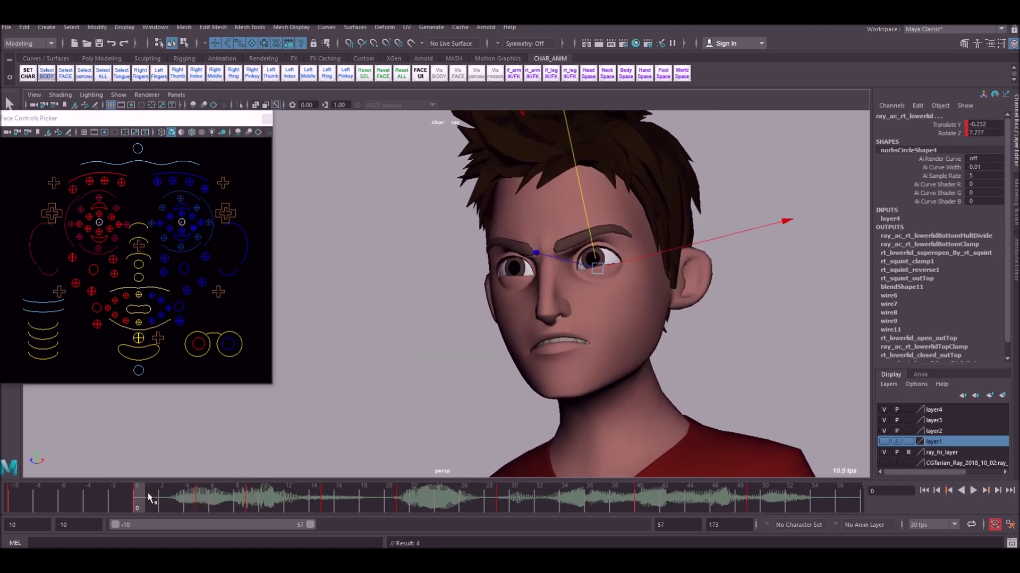
pyautogui.moveTo(582, 256); pyautogui.dragTo(599, 269)
# Adjust the lower eyelids' height on frames 5, 9 and 15, with Translate Y at about -0.651 on frame 15.
pyautogui.moveTo(152, 497); pyautogui.dragTo(205, 504)
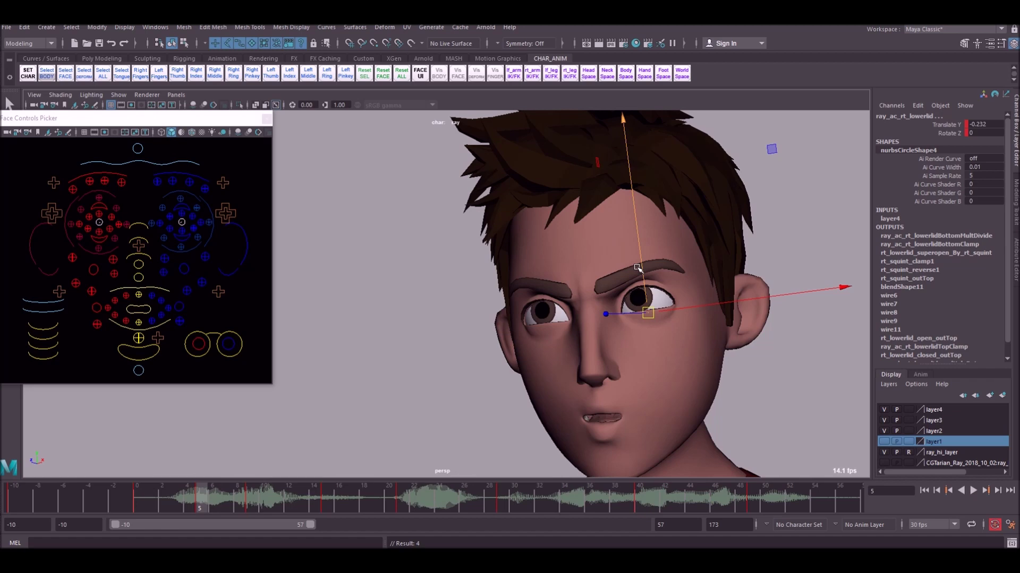
pyautogui.moveTo(644, 267); pyautogui.dragTo(640, 264)
pyautogui.moveTo(203, 500); pyautogui.dragTo(254, 499)
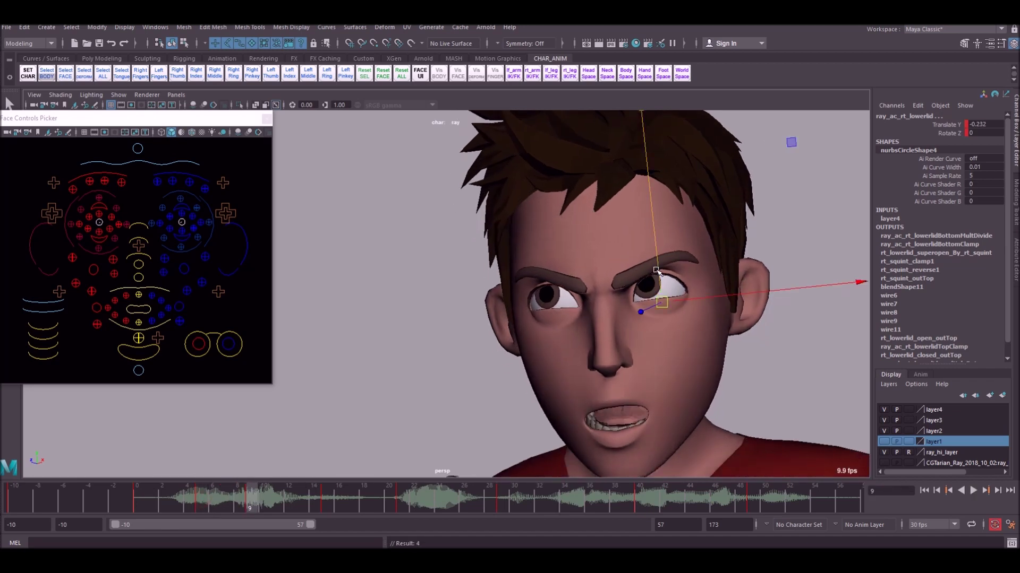
pyautogui.moveTo(657, 271); pyautogui.dragTo(659, 266)
pyautogui.moveTo(250, 499); pyautogui.dragTo(328, 497)
pyautogui.moveTo(668, 210); pyautogui.dragTo(665, 218)
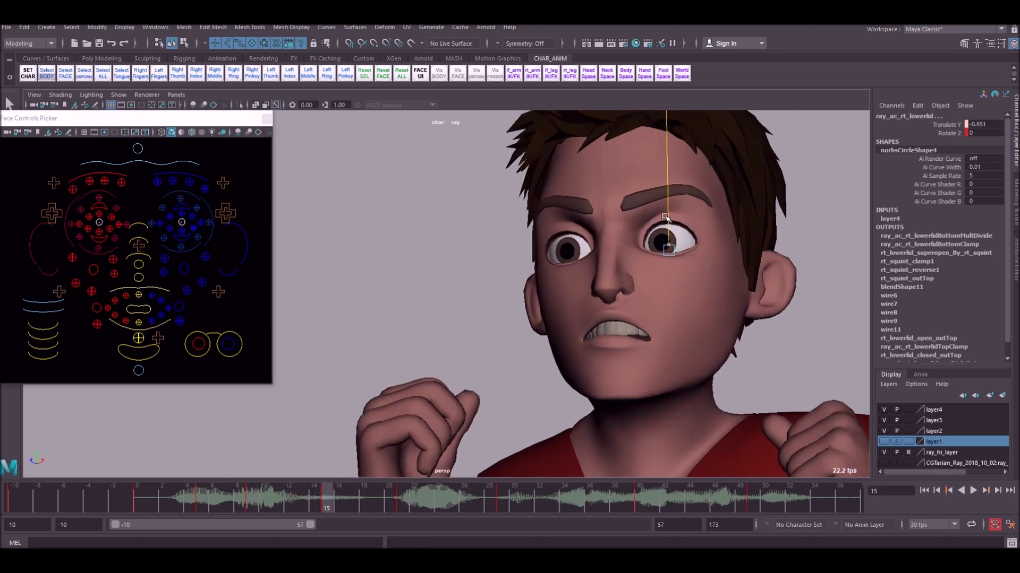
# Play the eyelid animation to the end of the range and set all the lower eyelid keys to Auto tangents.
pyautogui.moveTo(363, 495); pyautogui.dragTo(402, 496)
pyautogui.hotkey('alt', 'v')
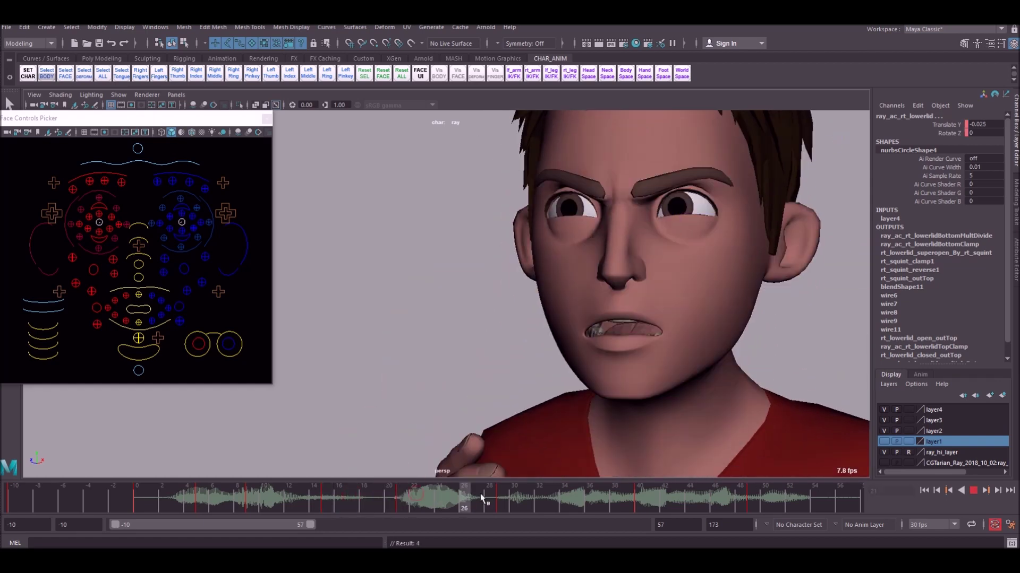
pyautogui.moveTo(876, 498); pyautogui.dragTo(877, 498)
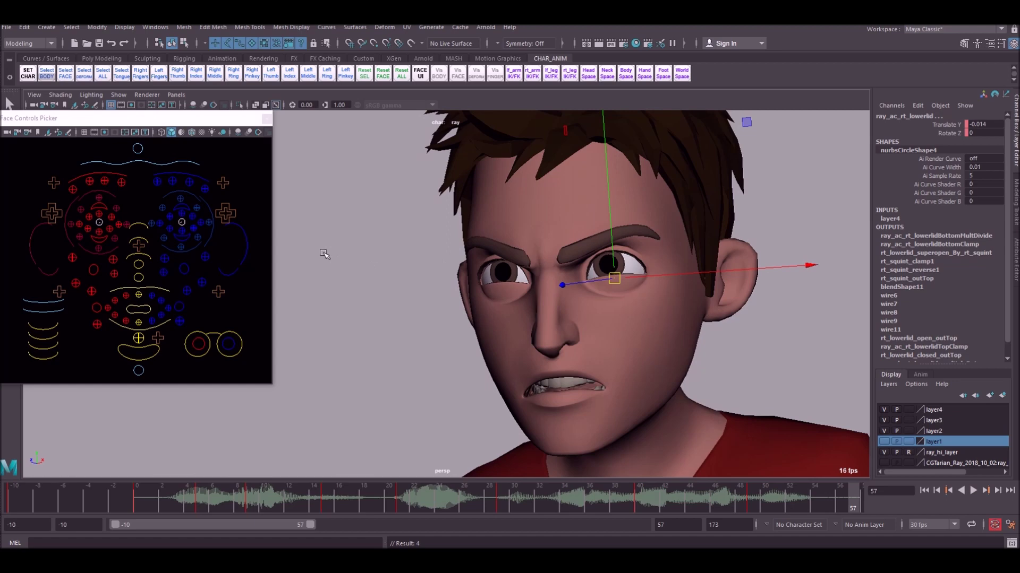
pyautogui.click(660, 502)
pyautogui.doubleClick(595, 493)
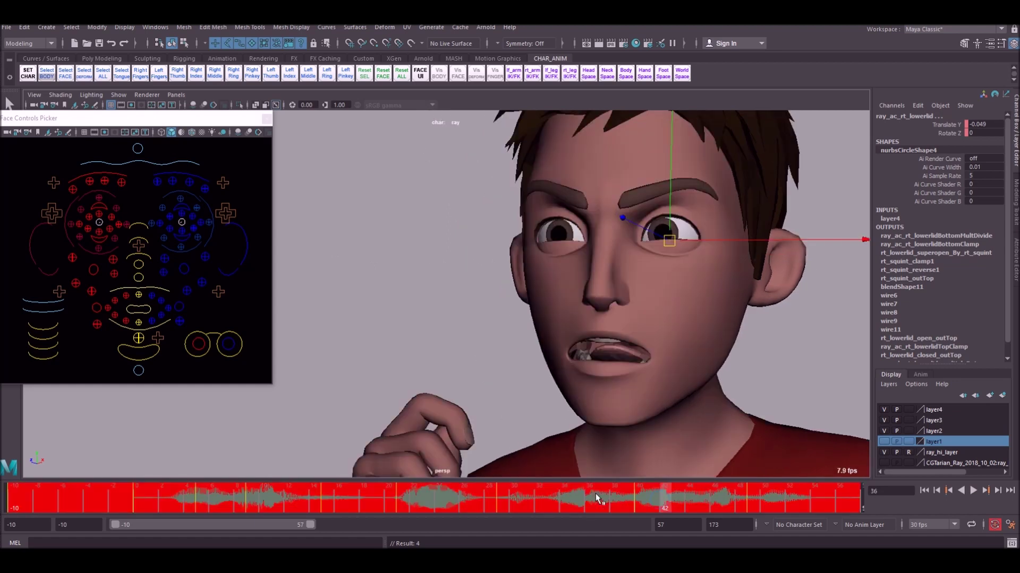
pyautogui.rightClick(595, 492)
pyautogui.moveTo(684, 389)
pyautogui.click(769, 460)
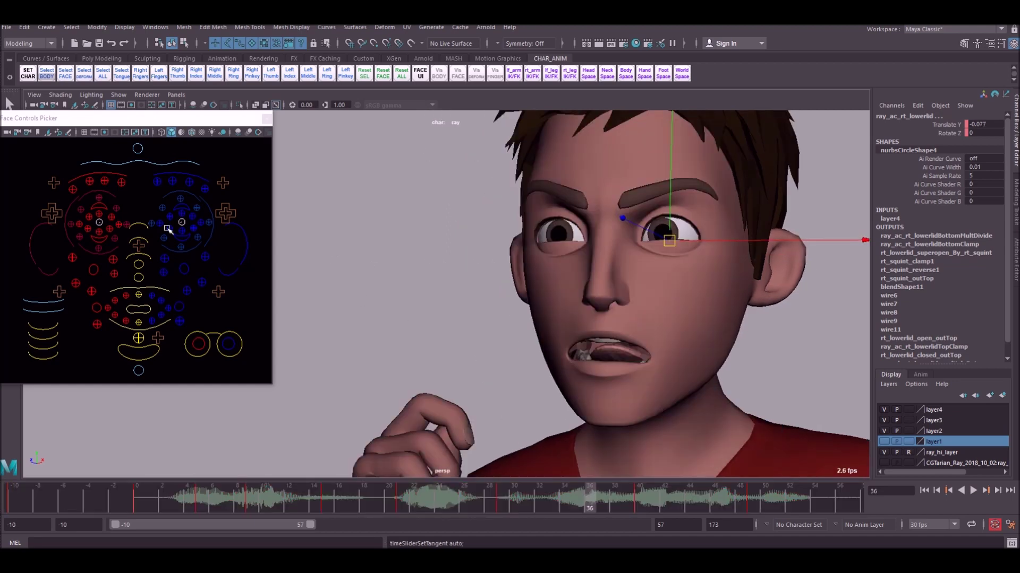
# Select both upper eyelid controls and review their animation from the first frame through frame 49.
pyautogui.click(189, 207)
pyautogui.keyDown('shift'); pyautogui.click(108, 206); pyautogui.keyUp('shift')
pyautogui.moveTo(14, 497)
pyautogui.mouseDown()
pyautogui.moveTo(654, 501)
pyautogui.moveTo(361, 498)
pyautogui.mouseUp()
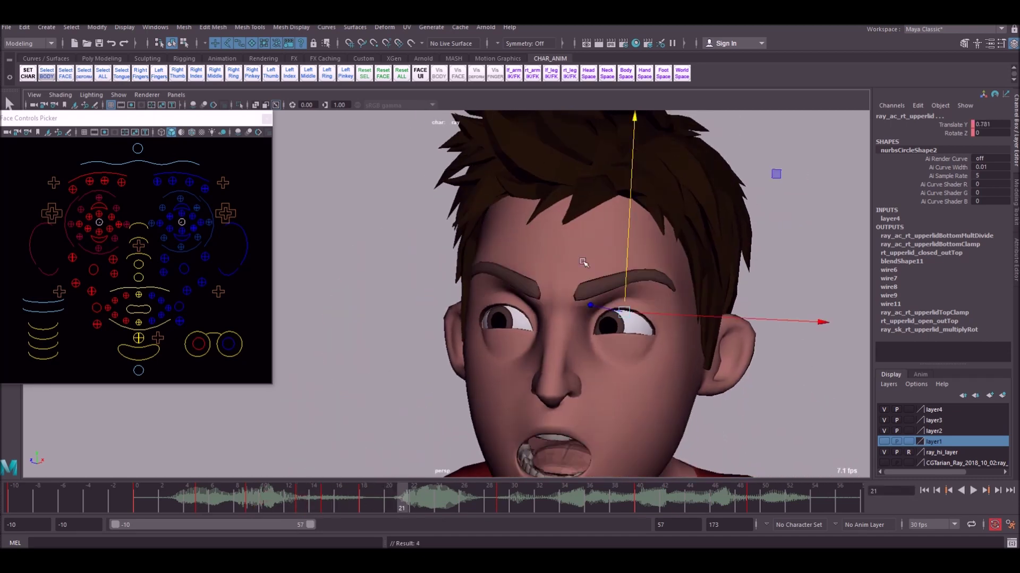
pyautogui.click(564, 498)
pyautogui.moveTo(628, 449); pyautogui.dragTo(628, 437, button='middle')
pyautogui.click(703, 498)
pyautogui.click(756, 500)
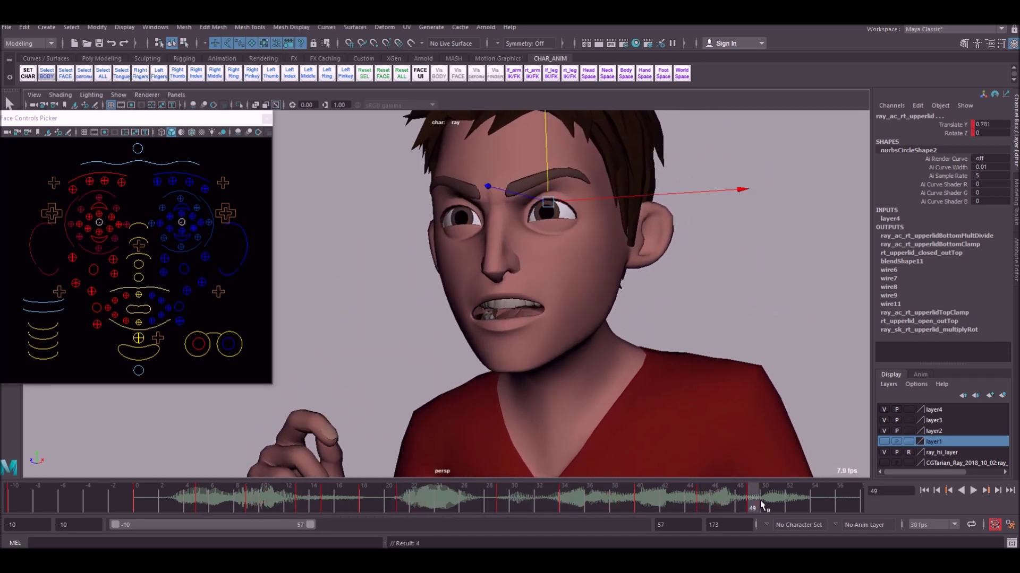
# Deselect the eyelid controls and play the animation from the first frame with the upper body in view.
pyautogui.moveTo(807, 465); pyautogui.dragTo(807, 453, button='middle')
pyautogui.scroll(-5, 807, 453)
pyautogui.click(807, 446)
pyautogui.click(924, 491)
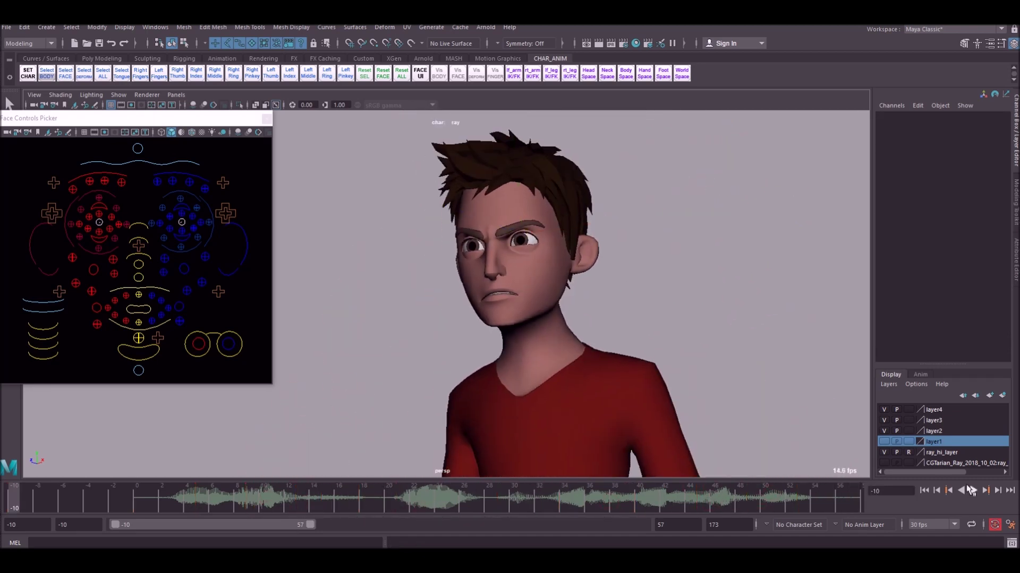
pyautogui.click(971, 490)
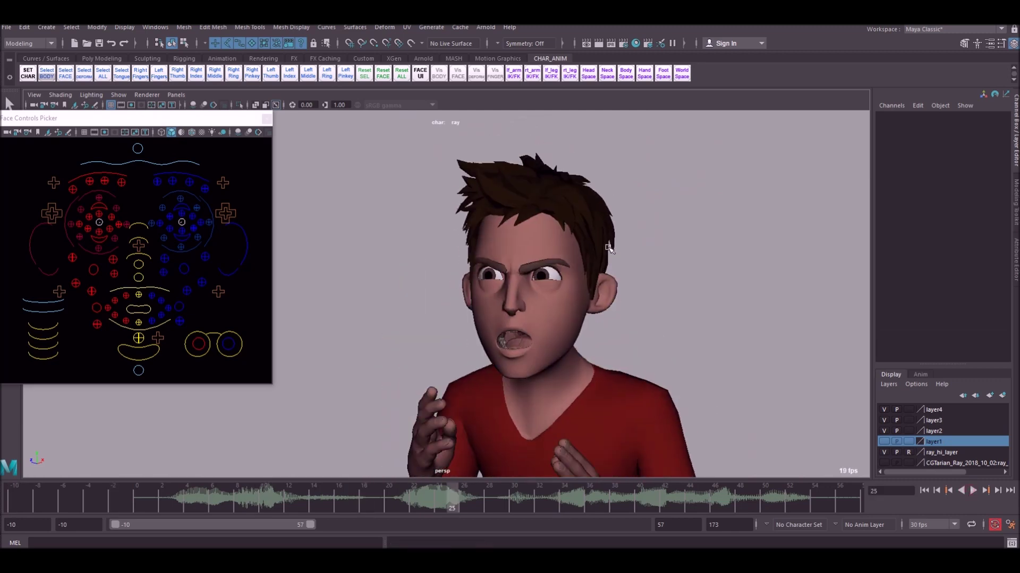
# Examine the character's mouth shapes and facial poses over the opening frames, from -10 to about 13.
pyautogui.keyDown('alt'); pyautogui.moveTo(610, 249); pyautogui.dragTo(646, 307, button='right'); pyautogui.keyUp('alt')
pyautogui.keyDown('alt'); pyautogui.moveTo(646, 308); pyautogui.dragTo(639, 285, button='middle'); pyautogui.keyUp('alt')
pyautogui.moveTo(308, 508); pyautogui.dragTo(38, 507)
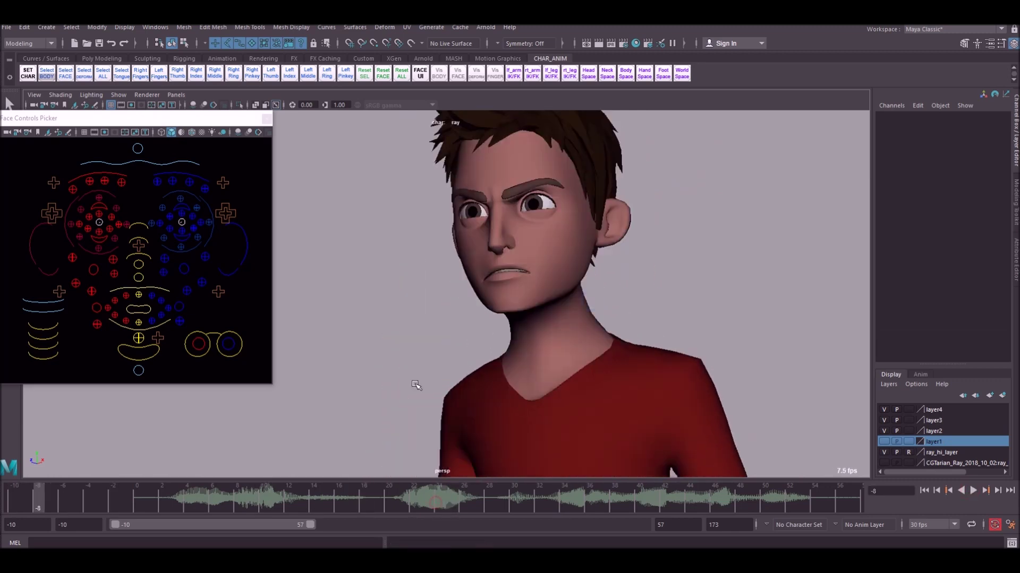
pyautogui.keyDown('alt'); pyautogui.moveTo(587, 274); pyautogui.dragTo(596, 307, button='middle'); pyautogui.keyUp('alt')
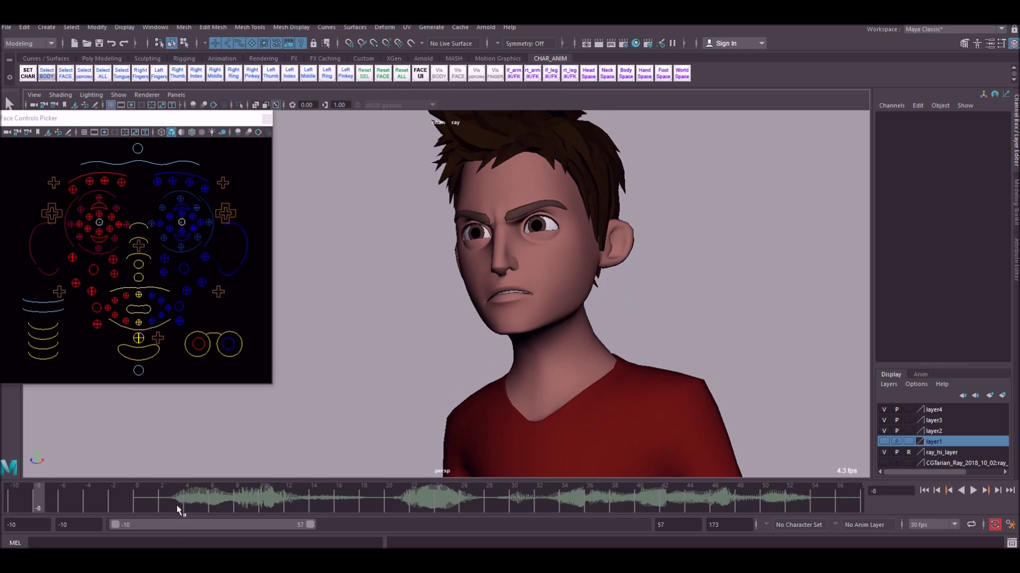
pyautogui.moveTo(176, 505); pyautogui.dragTo(257, 489)
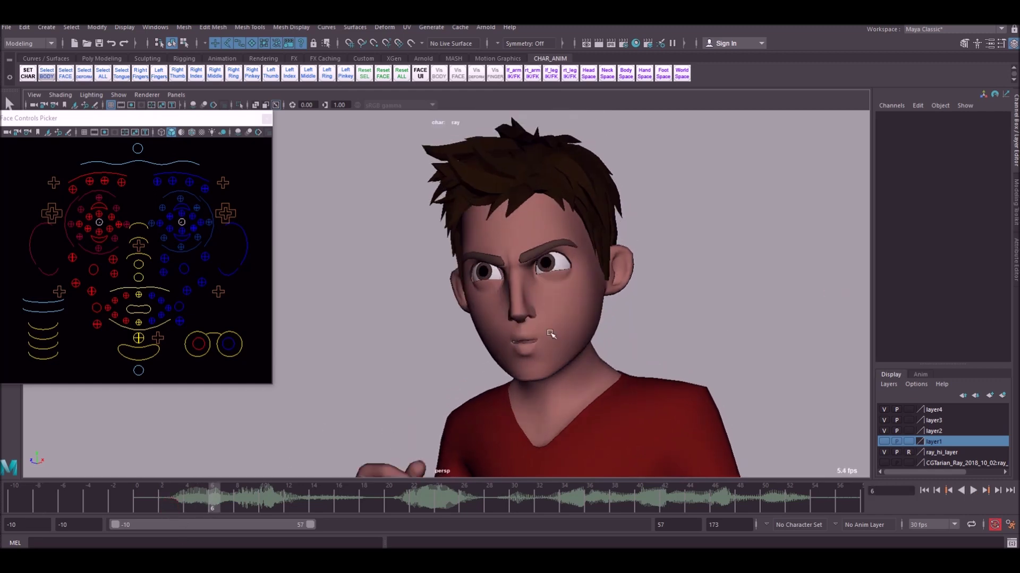
pyautogui.moveTo(252, 508); pyautogui.dragTo(277, 497)
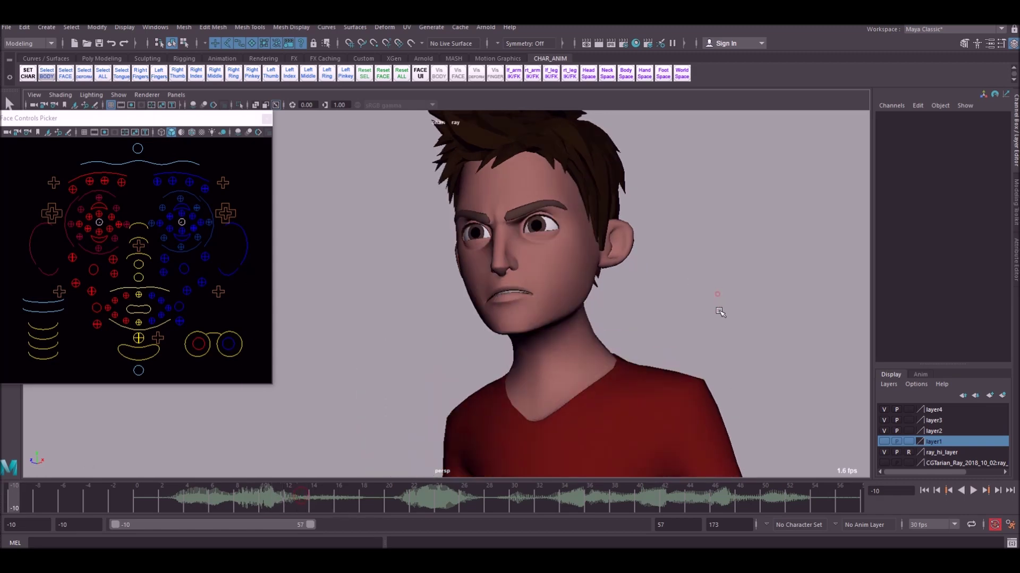
pyautogui.keyDown('alt'); pyautogui.moveTo(717, 294); pyautogui.dragTo(612, 321, button='middle'); pyautogui.keyUp('alt')
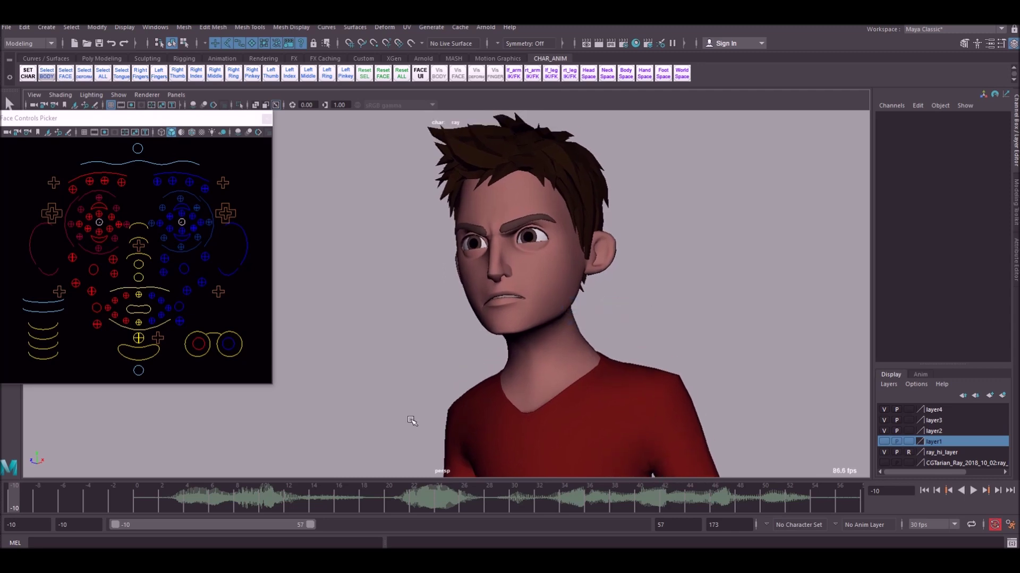
pyautogui.click(307, 507)
pyautogui.moveTo(278, 496); pyautogui.dragTo(238, 497)
pyautogui.keyDown('alt'); pyautogui.moveTo(681, 369); pyautogui.dragTo(675, 327, button='middle'); pyautogui.keyUp('alt')
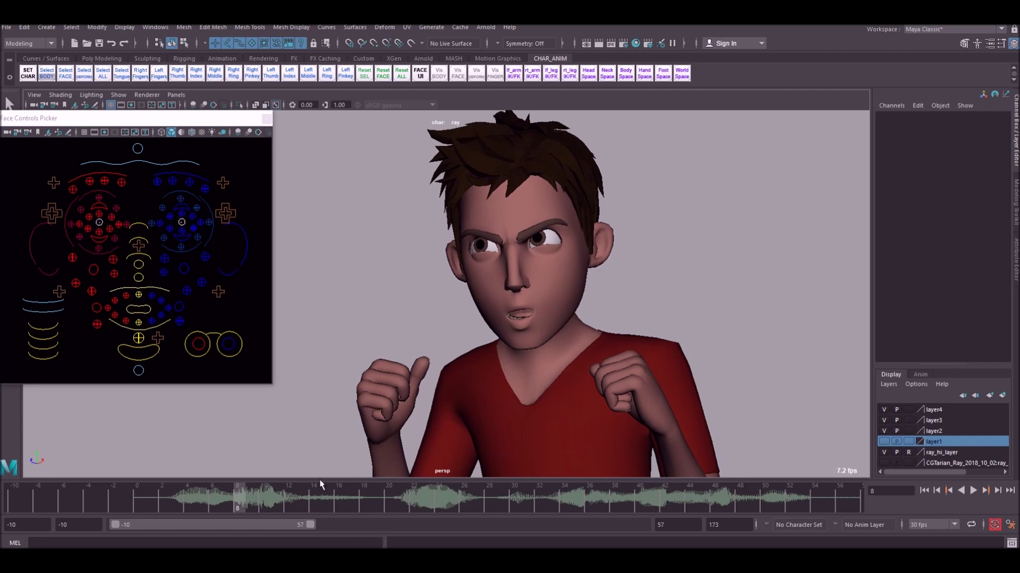
pyautogui.moveTo(284, 497); pyautogui.dragTo(13, 502)
pyautogui.keyDown('alt'); pyautogui.moveTo(672, 308); pyautogui.dragTo(638, 284, button='right'); pyautogui.keyUp('alt')
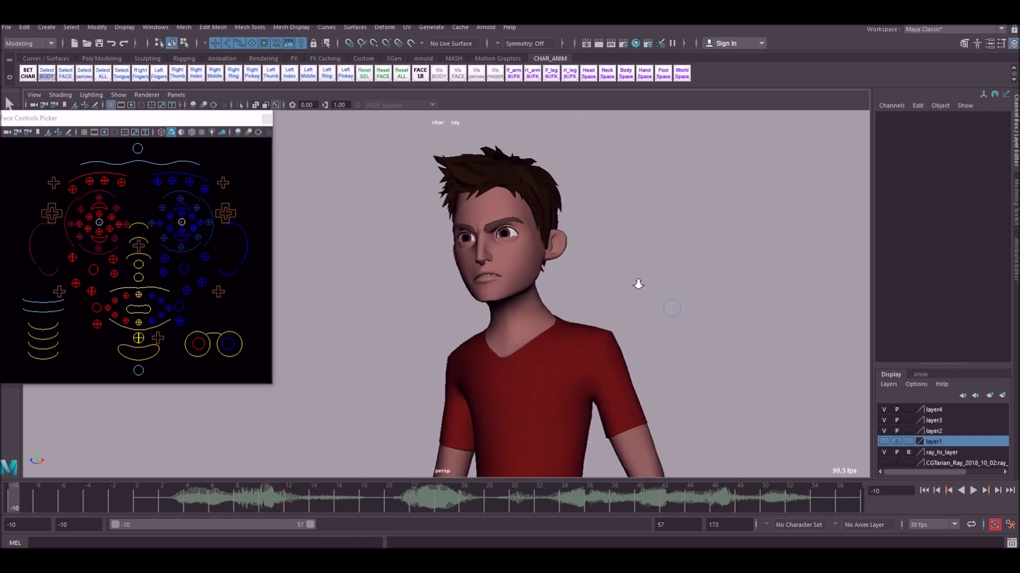
# Play the animation with the torso and hands in view, stop it and return to frame -10.
pyautogui.click(974, 490)
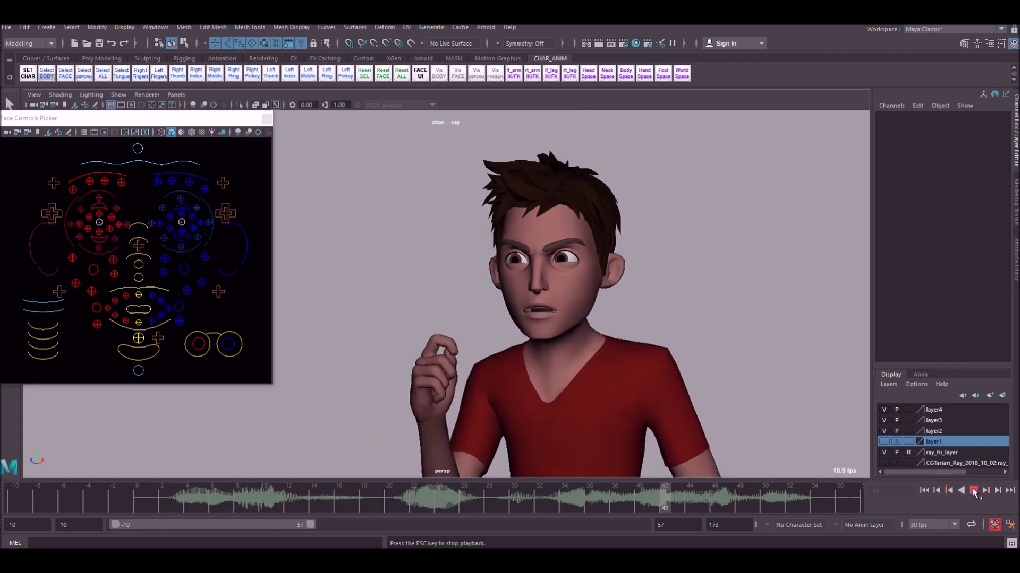
pyautogui.press('Escape')
pyautogui.moveTo(449, 501); pyautogui.dragTo(13, 502)
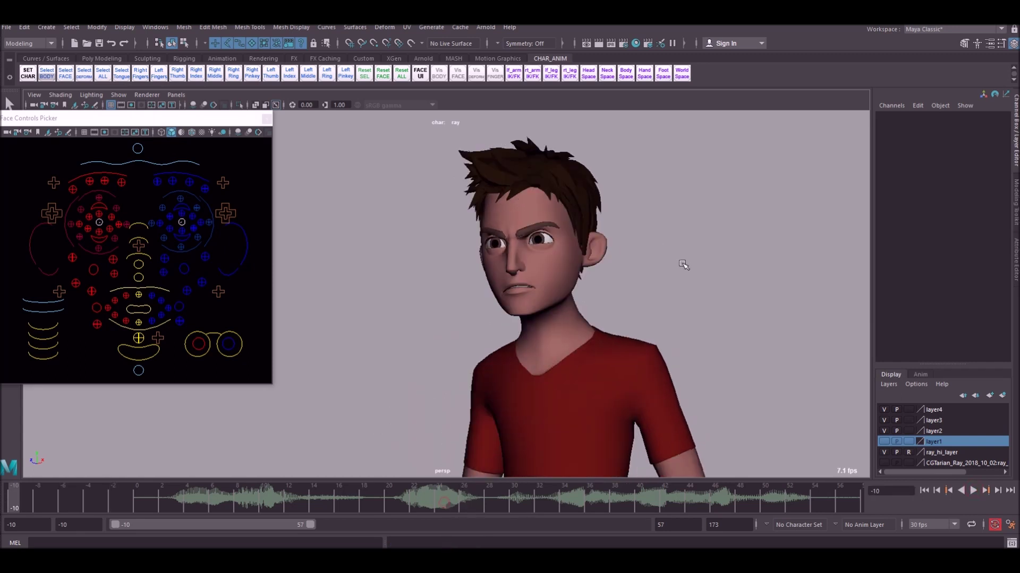
pyautogui.keyDown('alt'); pyautogui.moveTo(689, 266); pyautogui.dragTo(717, 266, button='right'); pyautogui.keyUp('alt')
pyautogui.keyDown('alt'); pyautogui.moveTo(650, 344); pyautogui.dragTo(602, 323, button='middle'); pyautogui.keyUp('alt')
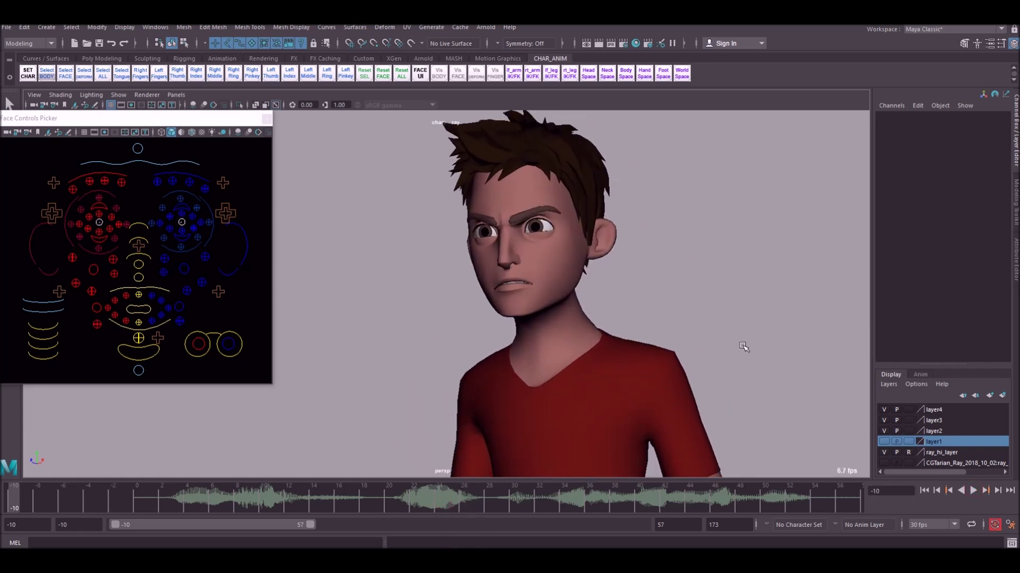
pyautogui.keyDown('alt'); pyautogui.moveTo(662, 338); pyautogui.dragTo(686, 351); pyautogui.keyUp('alt')
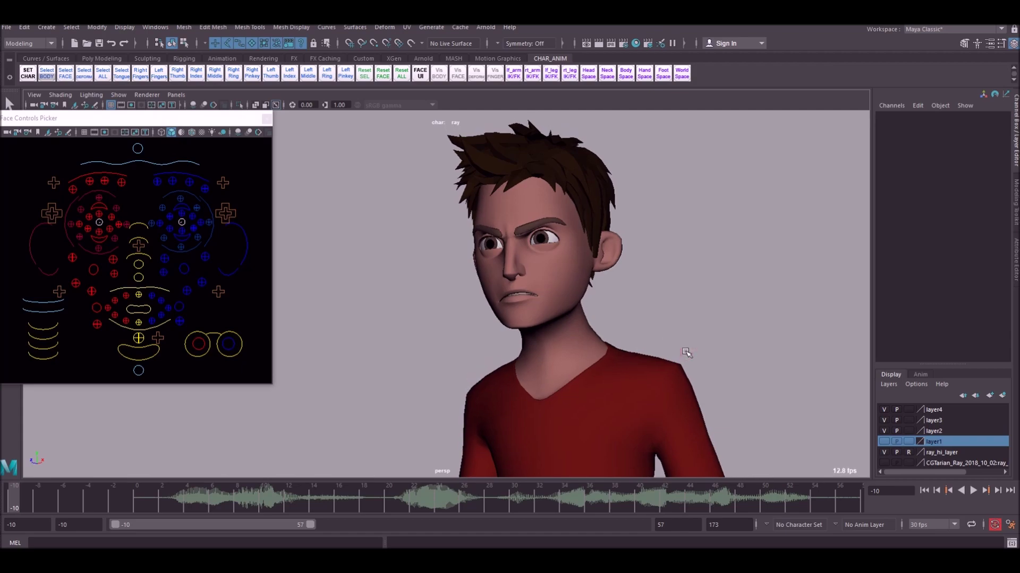